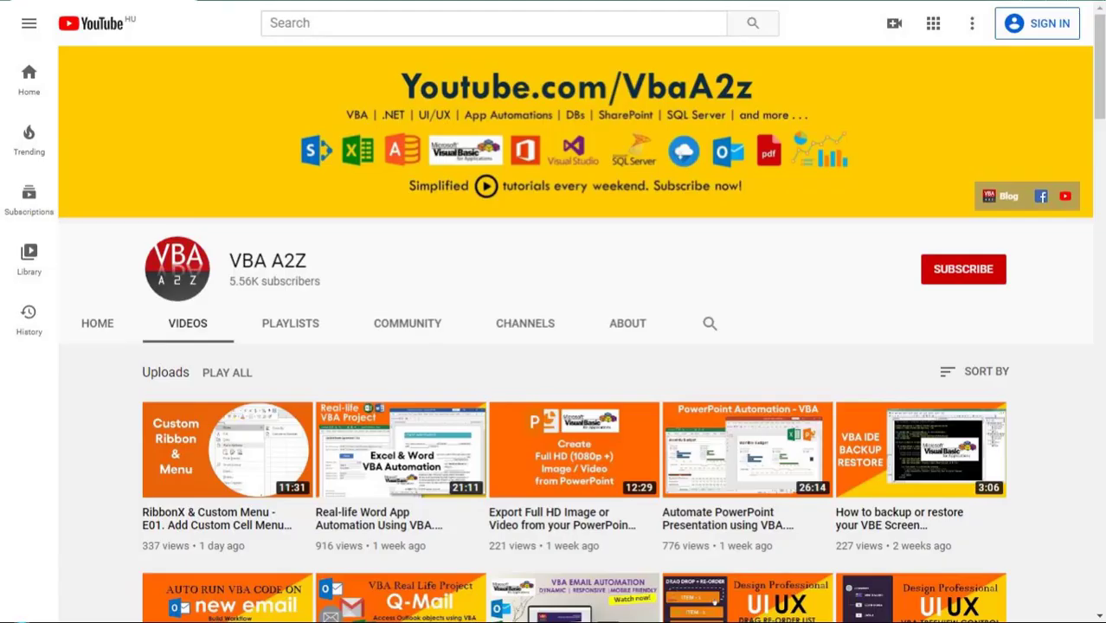
From the VBA A2Z Playlists page, subscribe to the channel and set notifications to All
{"action": "scroll", "coordinate": [553, 346], "scroll_direction": "down", "scroll_amount": 3}
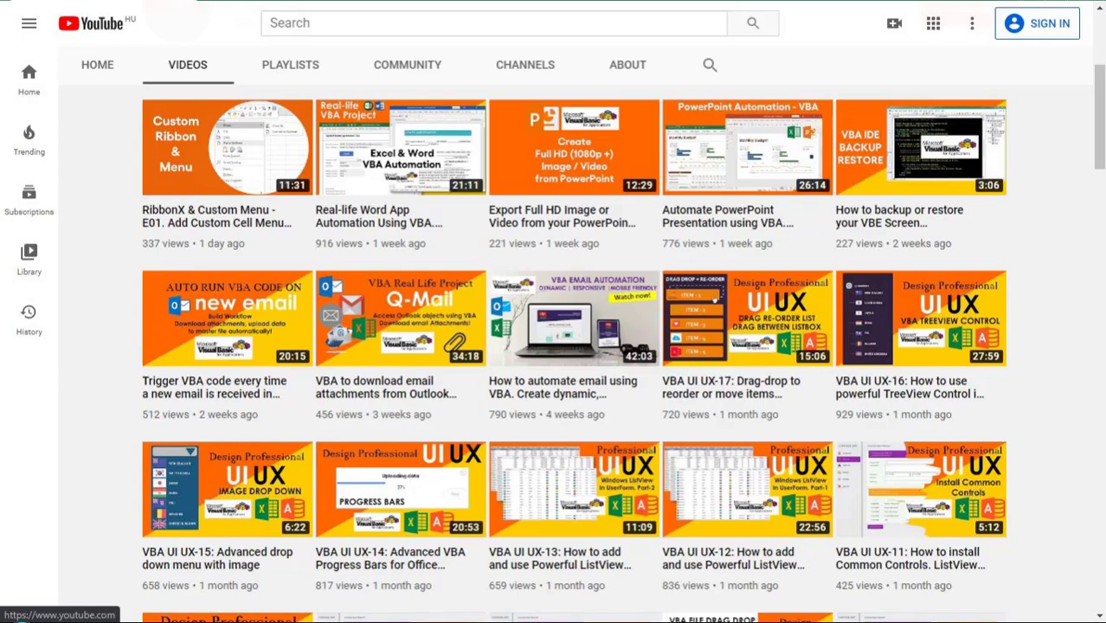
{"action": "left_click", "coordinate": [289, 64]}
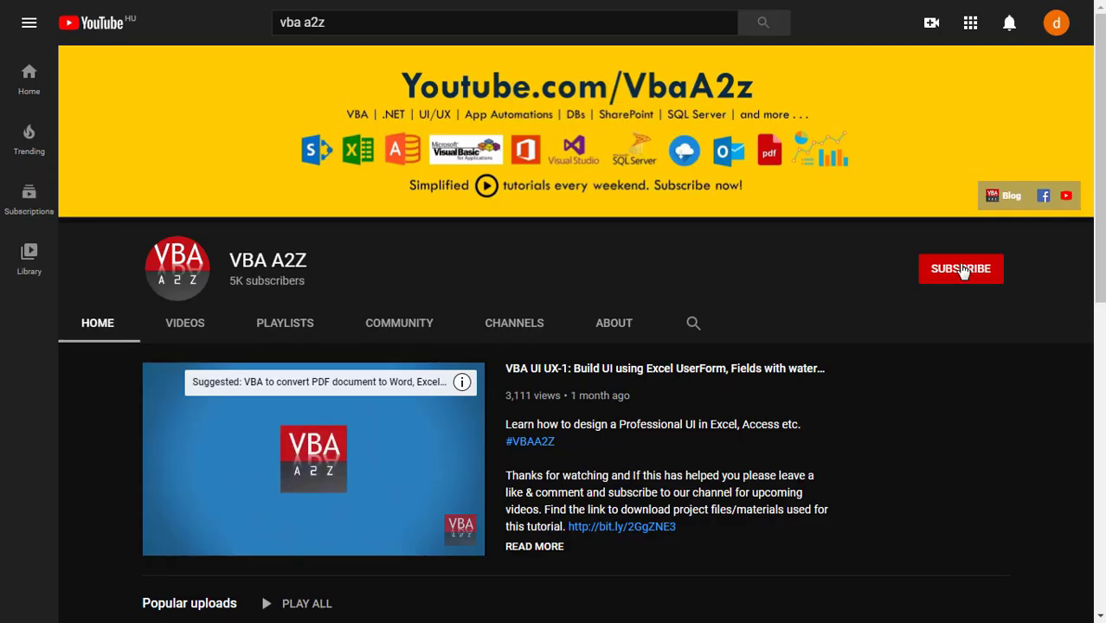
{"action": "left_click", "coordinate": [956, 269]}
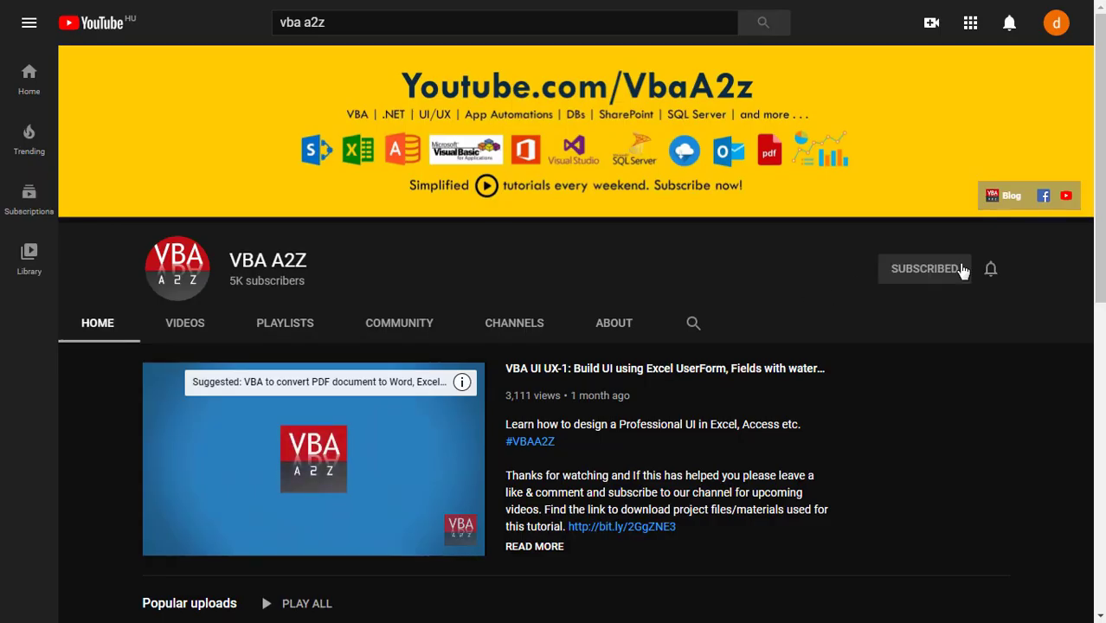
{"action": "left_click", "coordinate": [990, 272]}
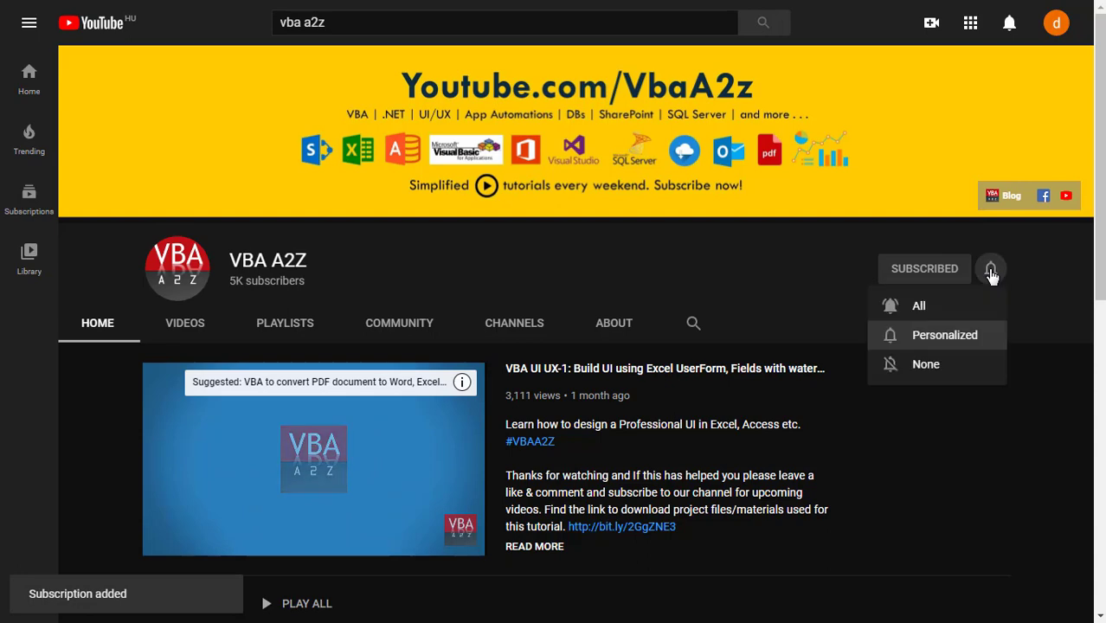
{"action": "left_click", "coordinate": [950, 310]}
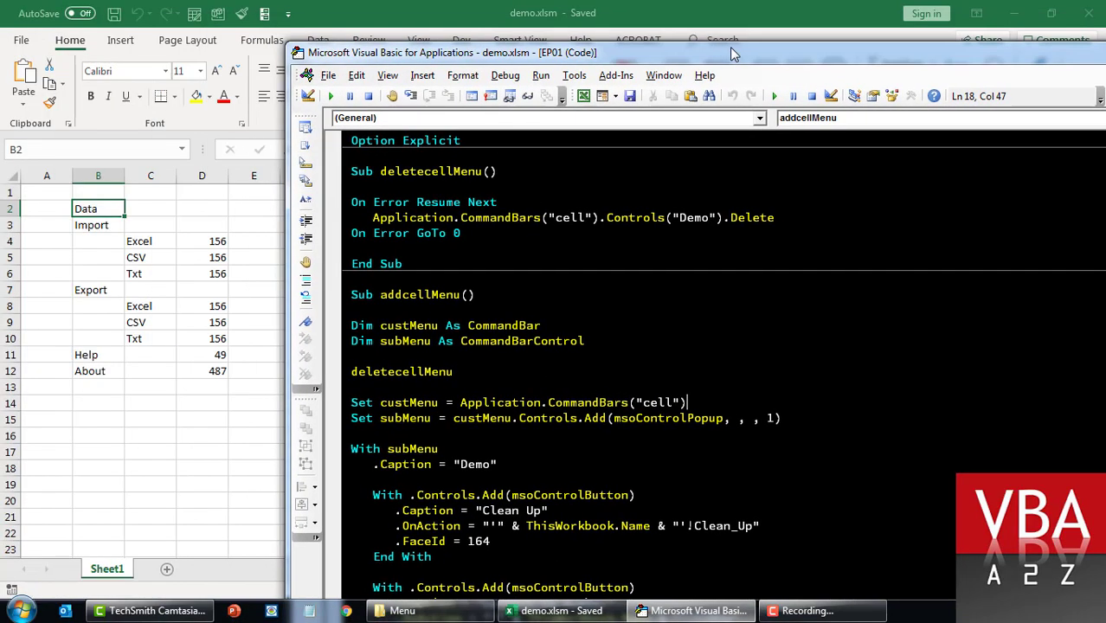
{"action": "right_click", "coordinate": [251, 225]}
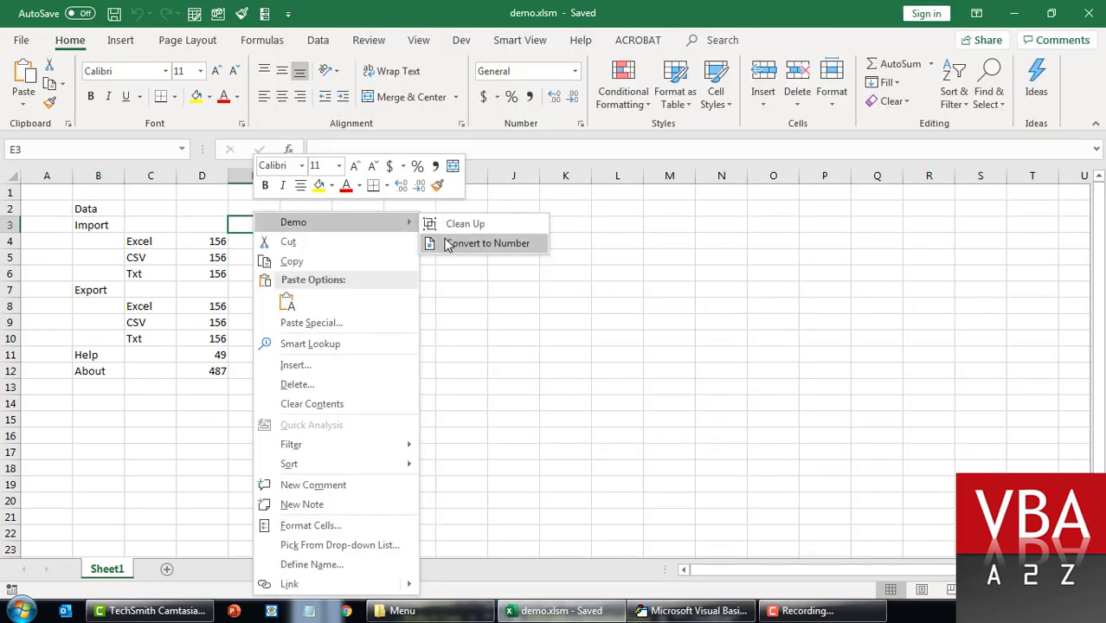
{"action": "left_click", "coordinate": [89, 217]}
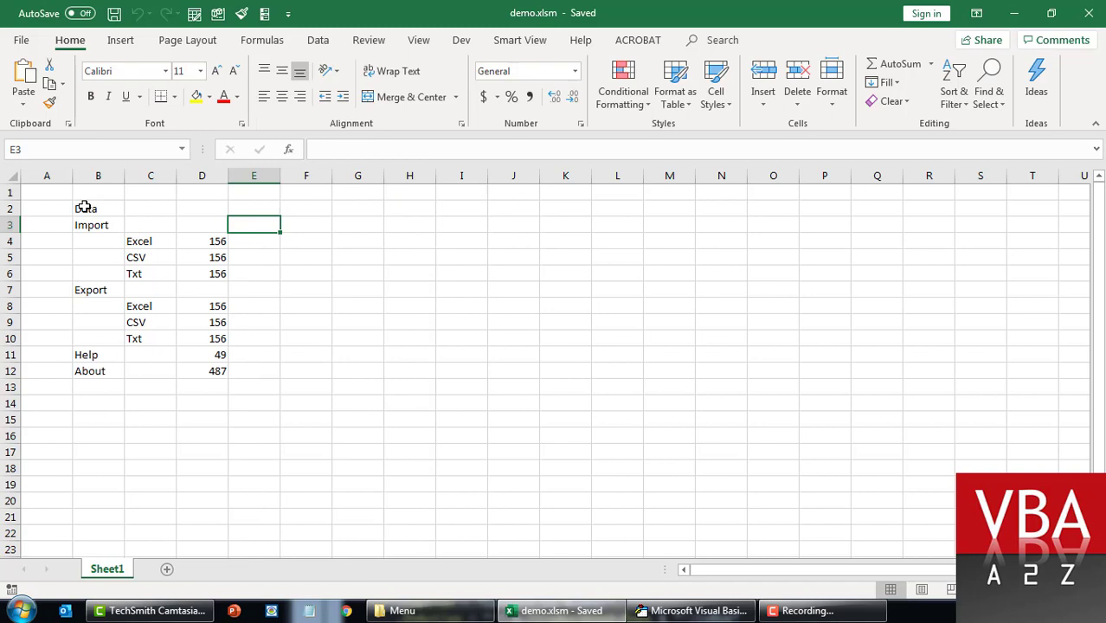
{"action": "left_click_drag", "start_coordinate": [84, 208], "coordinate": [201, 371]}
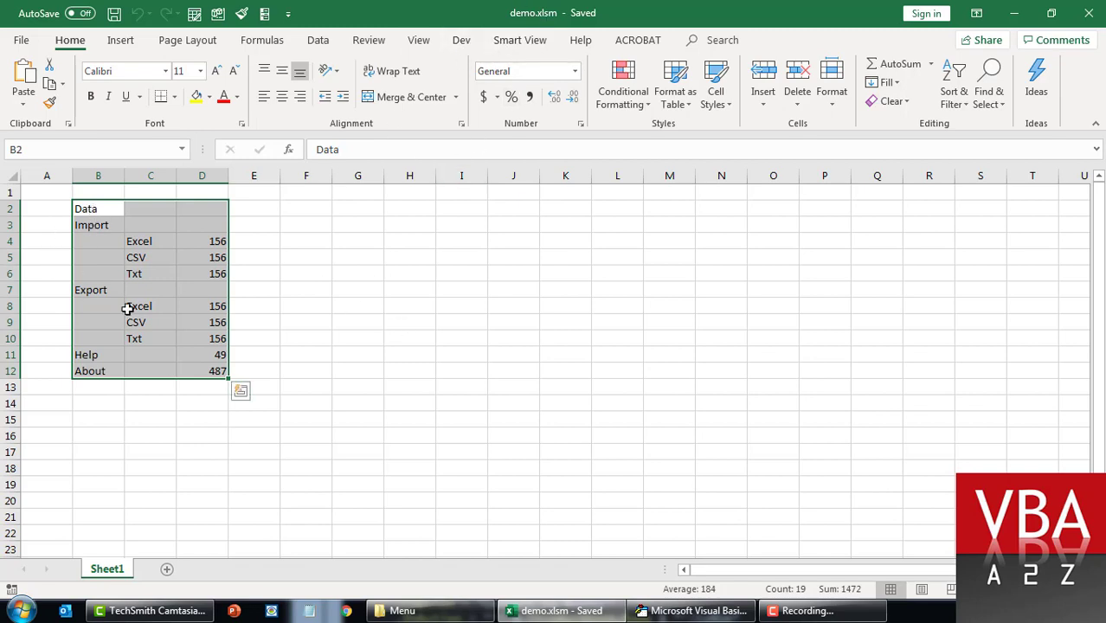
{"action": "left_click", "coordinate": [282, 342]}
Copy all of the EP01 module code into a new Module1 in the VBA editor
{"action": "key", "text": "alt+F11"}
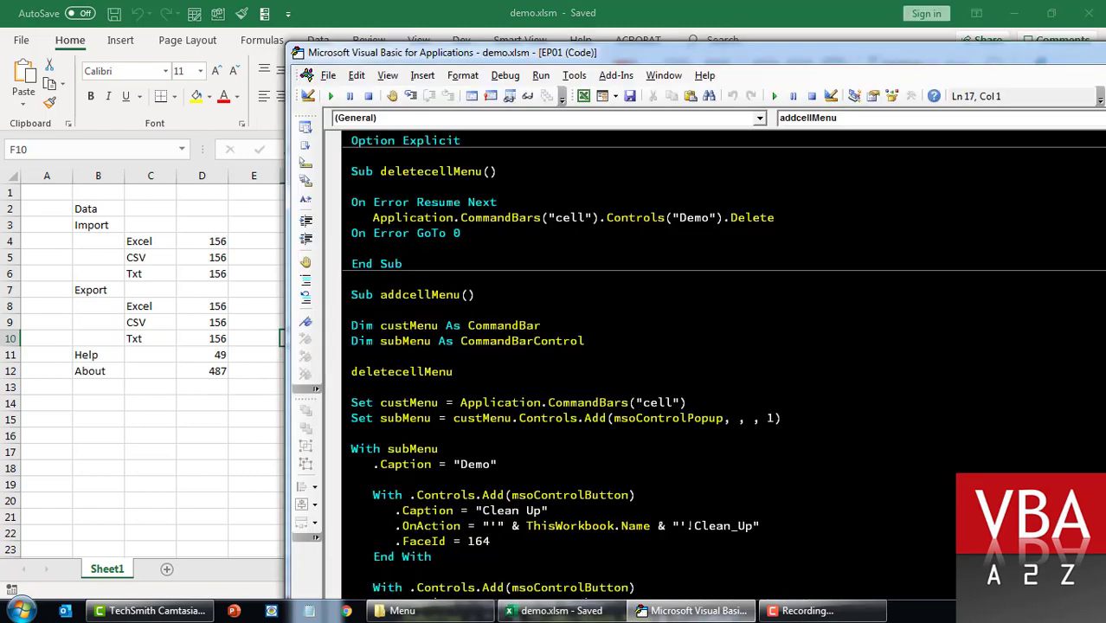
{"action": "key", "text": "ctrl+a"}
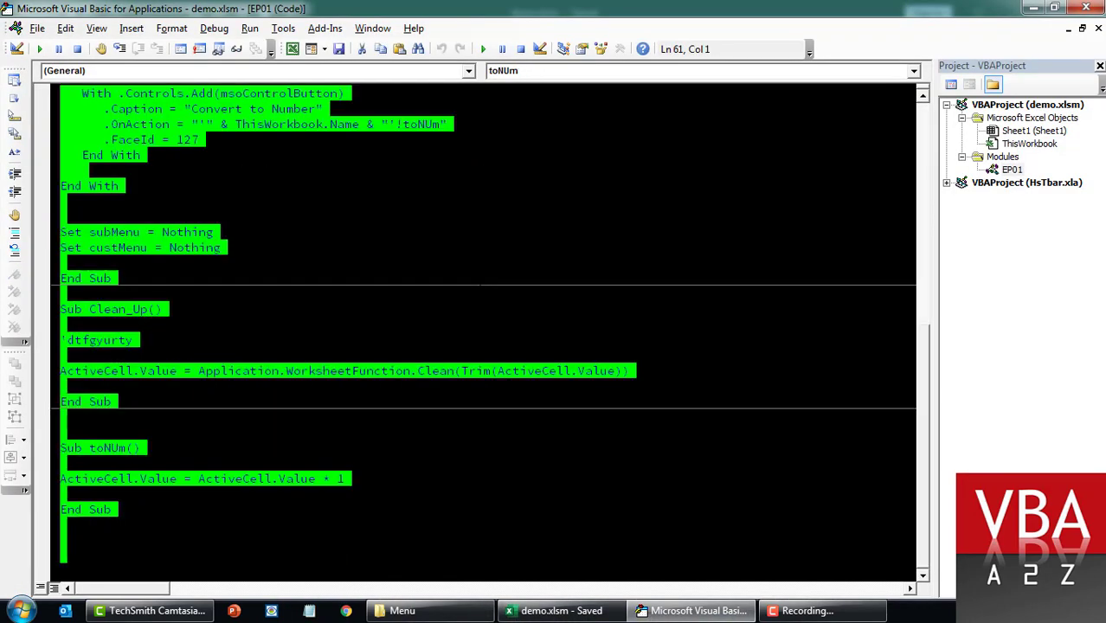
{"action": "key", "text": "alt+i"}
{"action": "key", "text": "m"}
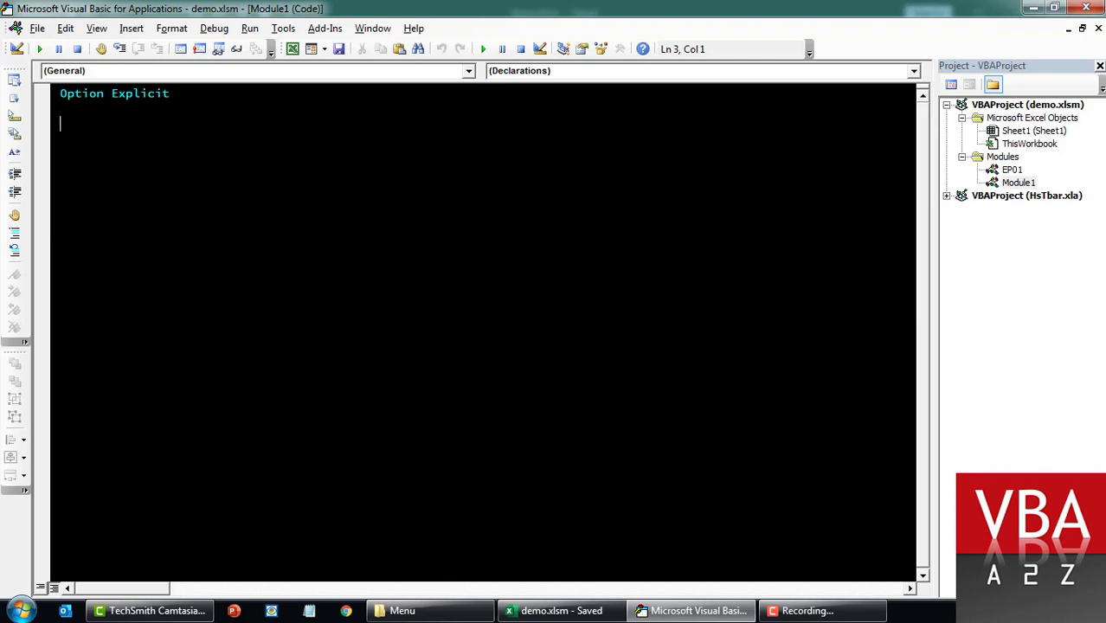
{"action": "key", "text": "ctrl+v"}
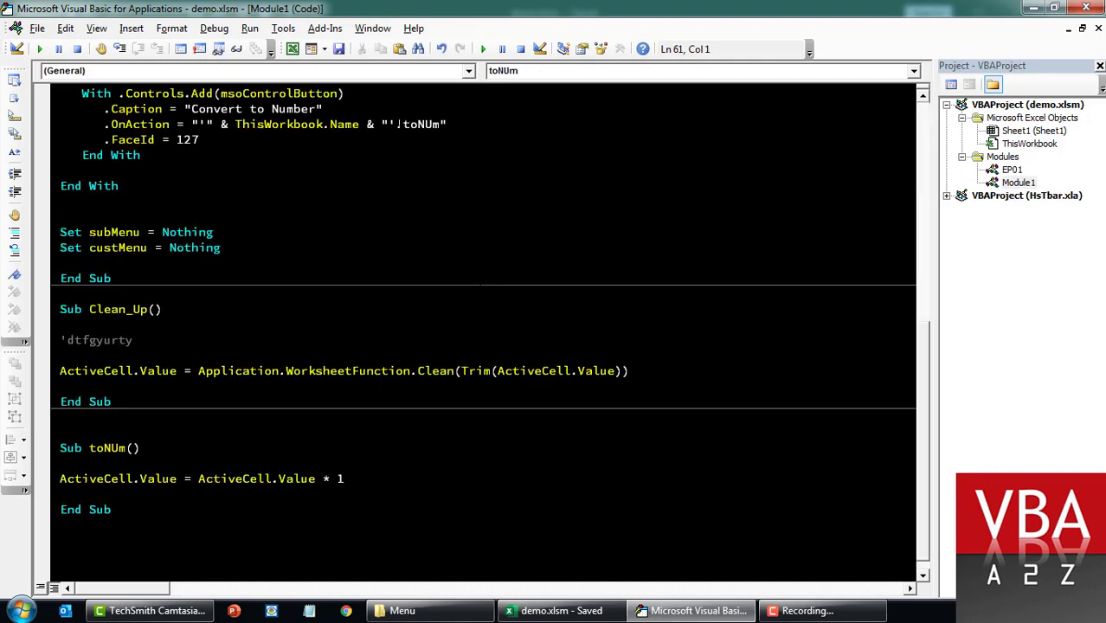
{"action": "scroll", "coordinate": [275, 171], "scroll_direction": "up", "scroll_amount": 1}
{"action": "scroll", "coordinate": [275, 171], "scroll_direction": "up", "scroll_amount": 9}
Rename the deletecellMenu procedure to deleteCustomMenu
{"action": "double_click", "coordinate": [277, 170]}
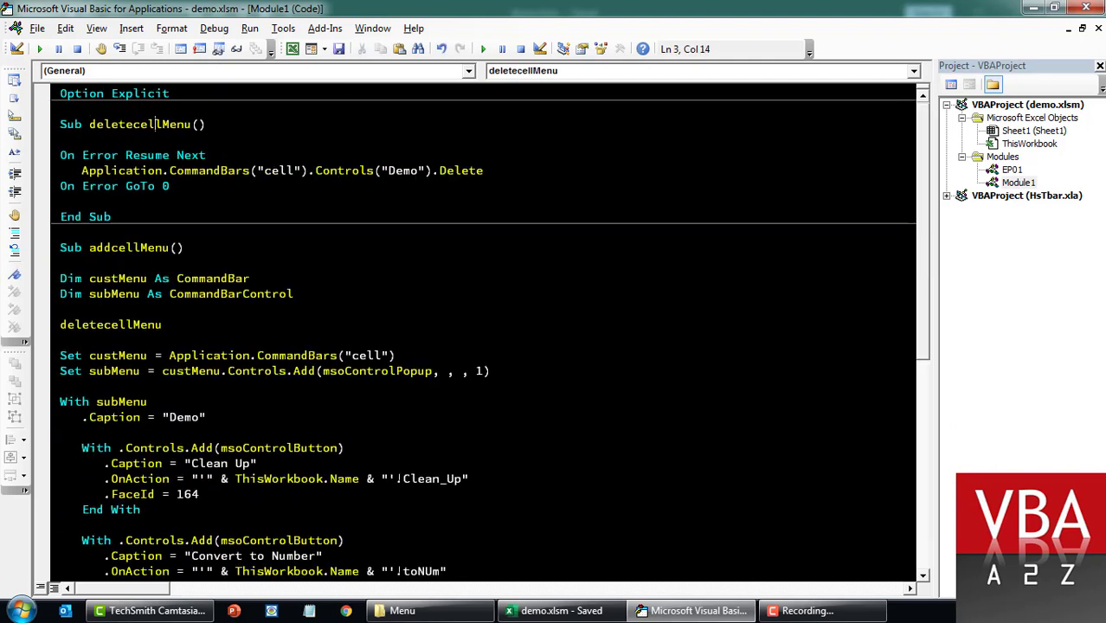
{"action": "double_click", "coordinate": [139, 124]}
{"action": "left_click", "coordinate": [88, 124]}
{"action": "left_click", "coordinate": [161, 124]}
{"action": "mouse_move", "coordinate": [132, 124]}
{"action": "left_mouse_down"}
{"action": "mouse_move", "coordinate": [194, 124]}
{"action": "mouse_move", "coordinate": [161, 123]}
{"action": "left_mouse_up"}
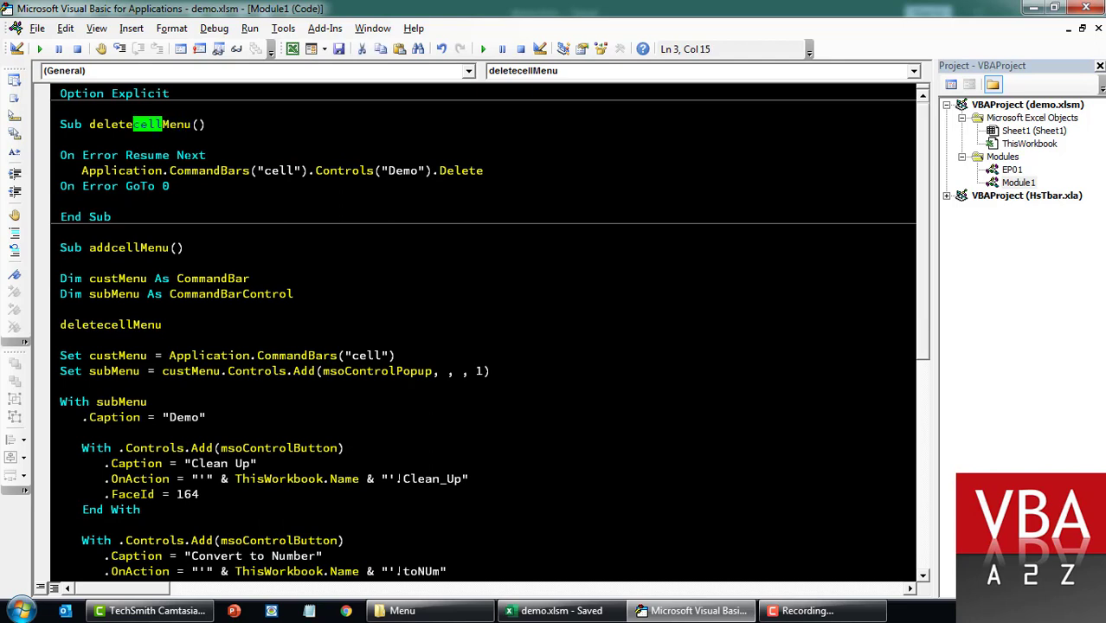
{"action": "type", "text": "Csutom"}
{"action": "key", "text": "shift+Left"}
{"action": "key", "text": "shift+Left"}
{"action": "key", "text": "Left"}
{"action": "key", "text": "Left"}
{"action": "key", "text": "Left"}
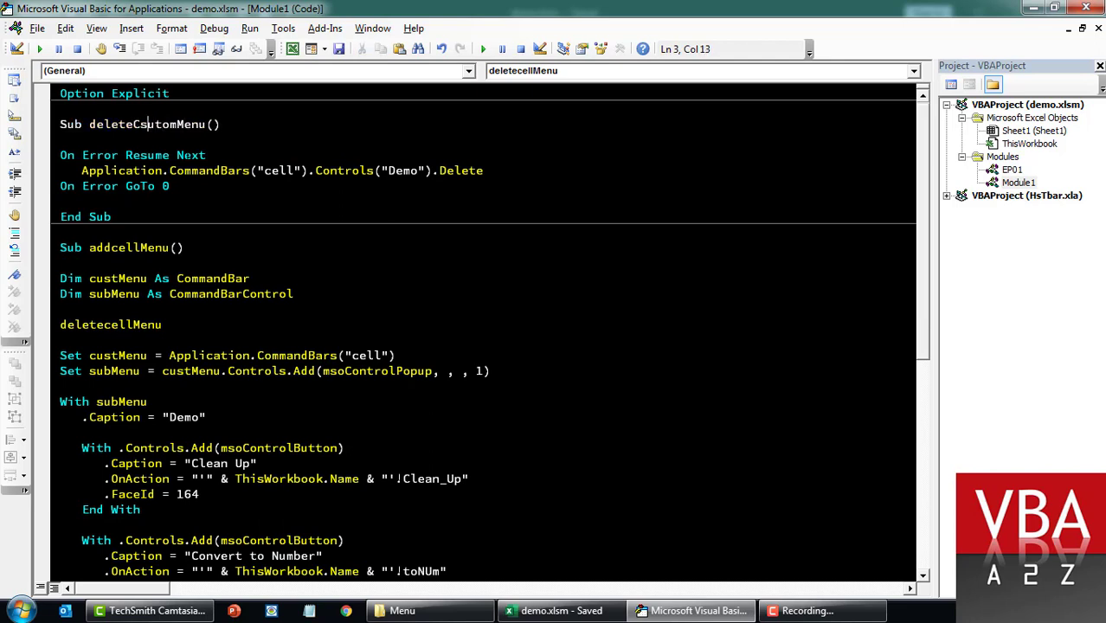
{"action": "key", "text": "Delete"}
{"action": "key", "text": "Left"}
{"action": "type", "text": "us"}
Rename the addcellMenu procedure to addCustom
{"action": "left_click_drag", "start_coordinate": [111, 248], "coordinate": [171, 247]}
{"action": "type", "text": "Custom"}
{"action": "left_click", "coordinate": [230, 371]}
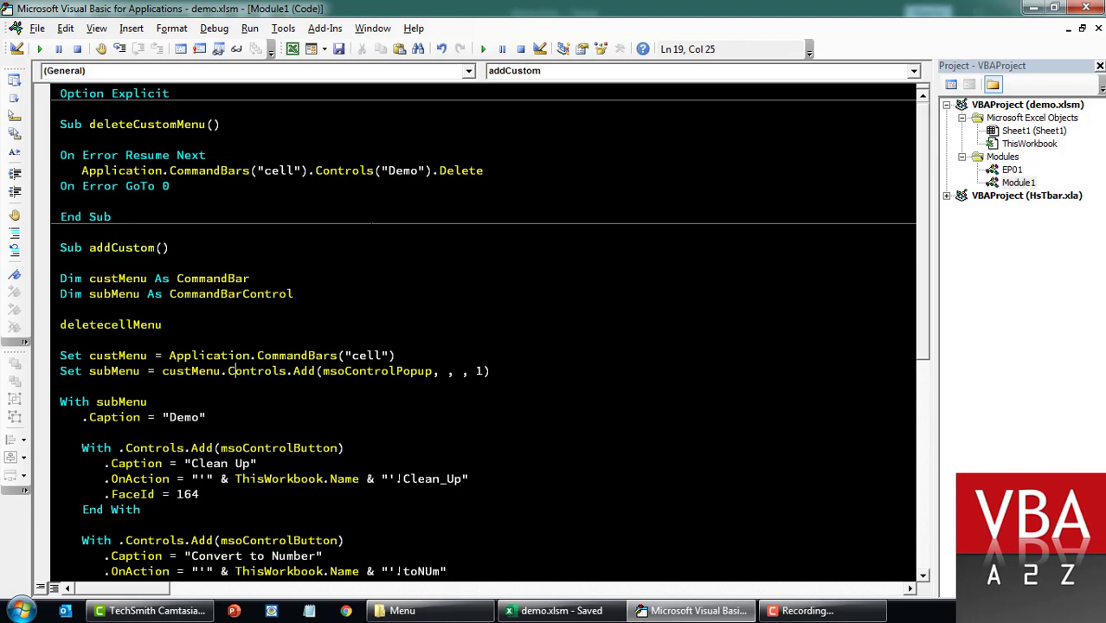
Replace the 'cell' target bar with 'Worksheet Menu Bar' in both procedures
{"action": "double_click", "coordinate": [280, 170]}
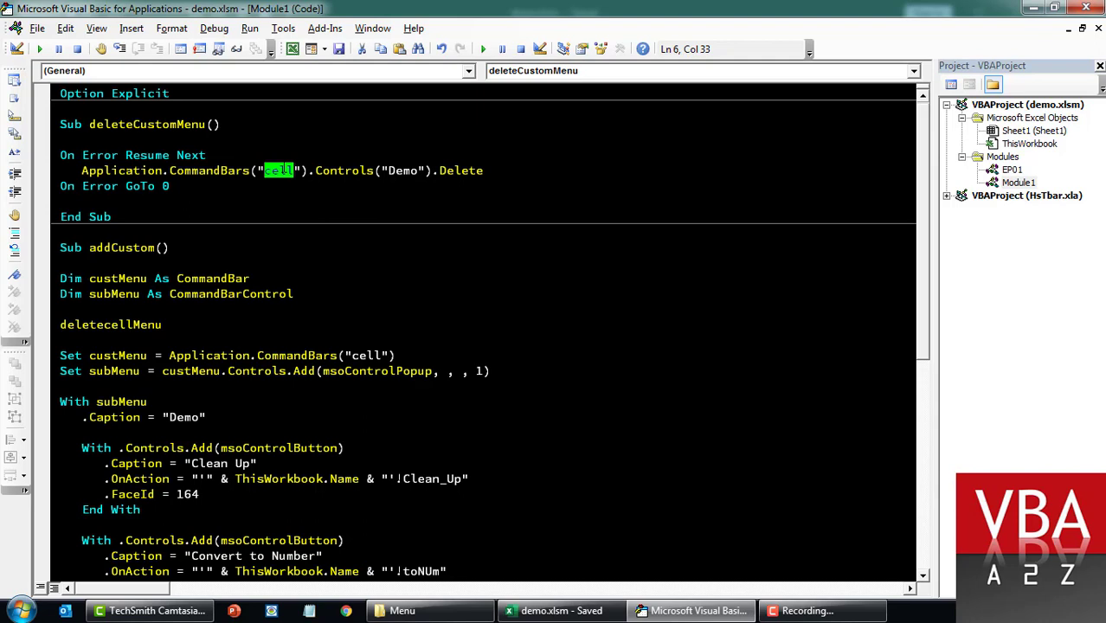
{"action": "type", "text": "Worksheet "}
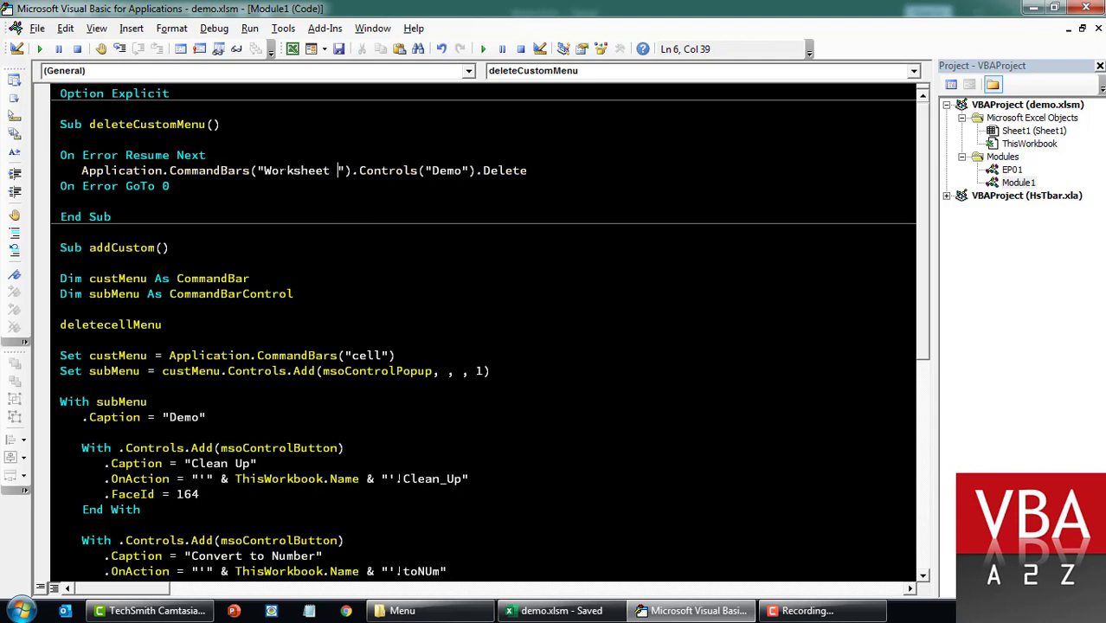
{"action": "type", "text": "Menu a"}
{"action": "key", "text": "BackSpace"}
{"action": "type", "text": "Bar"}
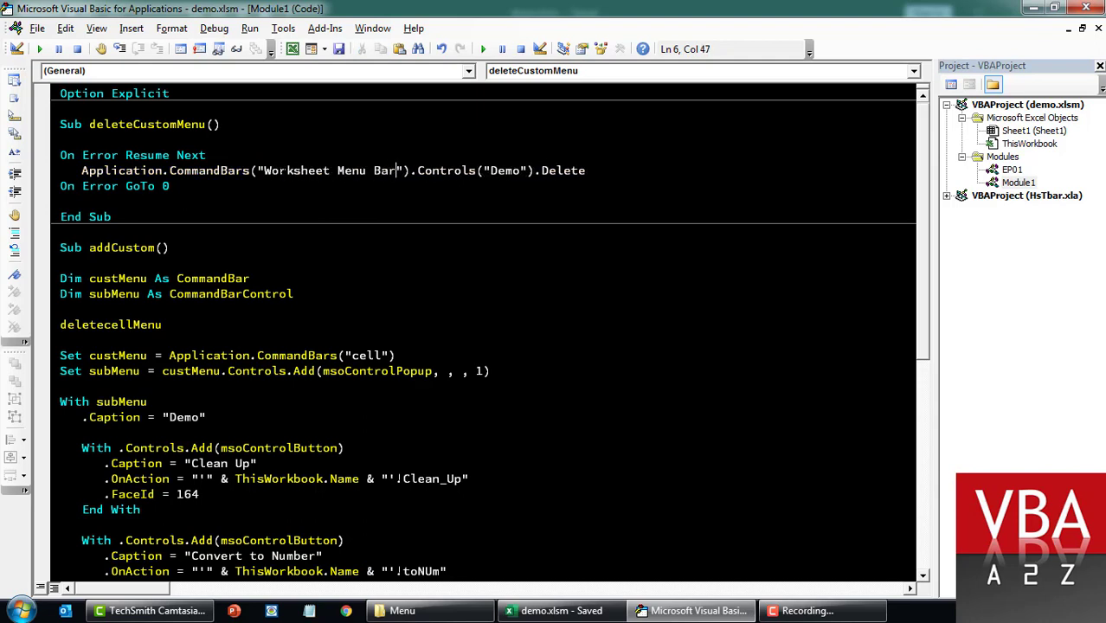
{"action": "key", "text": "ctrl+shift+Left"}
{"action": "key", "text": "ctrl+shift+Left"}
{"action": "key", "text": "ctrl+shift+Left"}
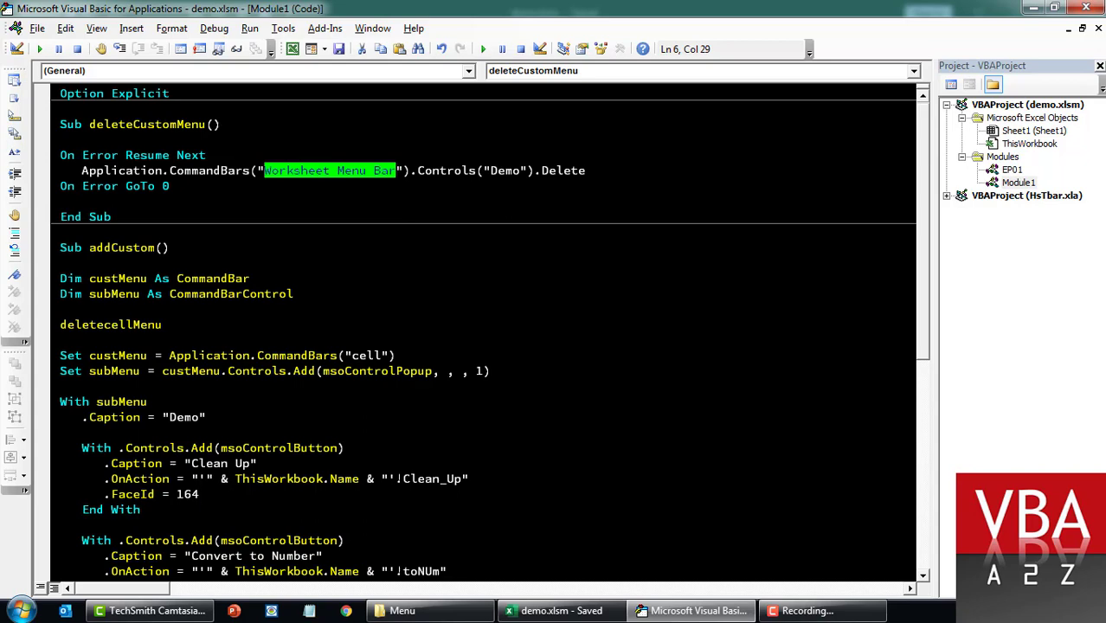
{"action": "key", "text": "ctrl+c"}
{"action": "left_click", "coordinate": [364, 356]}
{"action": "double_click", "coordinate": [365, 355]}
{"action": "key", "text": "ctrl+v"}
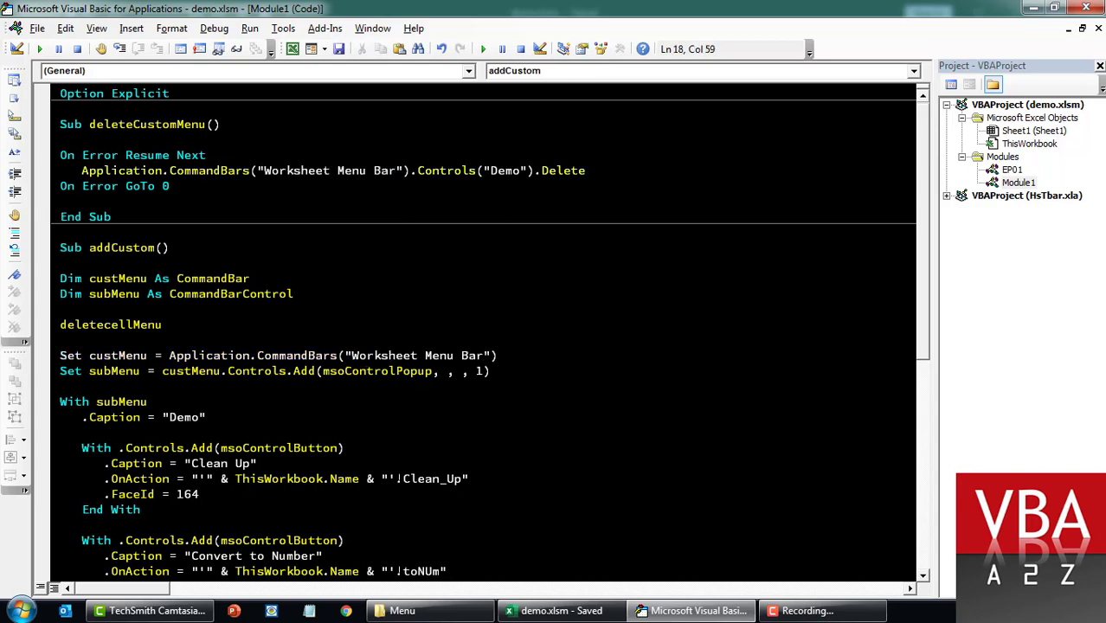
Change the popup caption from 'Demo' to 'Data'
{"action": "double_click", "coordinate": [183, 417]}
{"action": "double_click", "coordinate": [270, 7]}
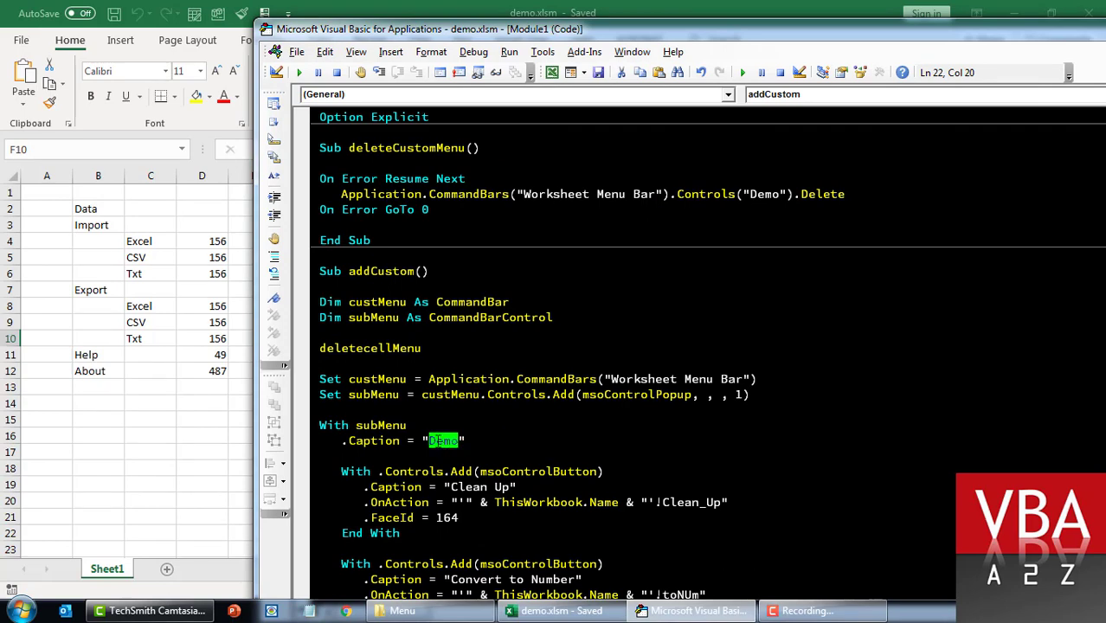
{"action": "type", "text": "Dta"}
{"action": "key", "text": "BackSpace"}
{"action": "key", "text": "BackSpace"}
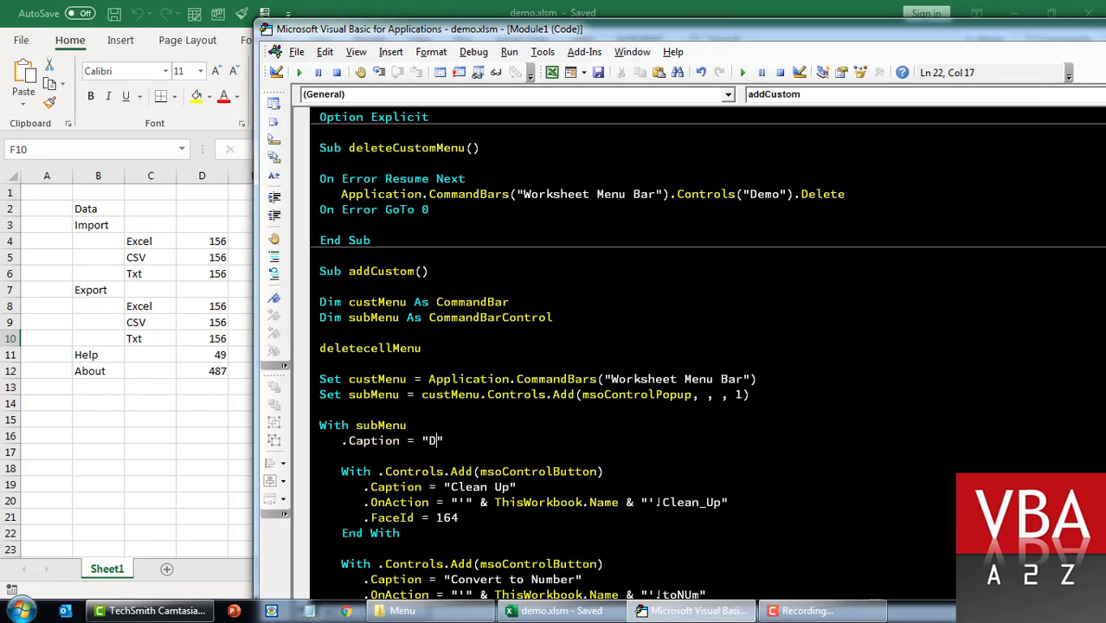
{"action": "type", "text": "ata"}
{"action": "scroll", "coordinate": [692, 346], "scroll_direction": "down", "scroll_amount": 8}
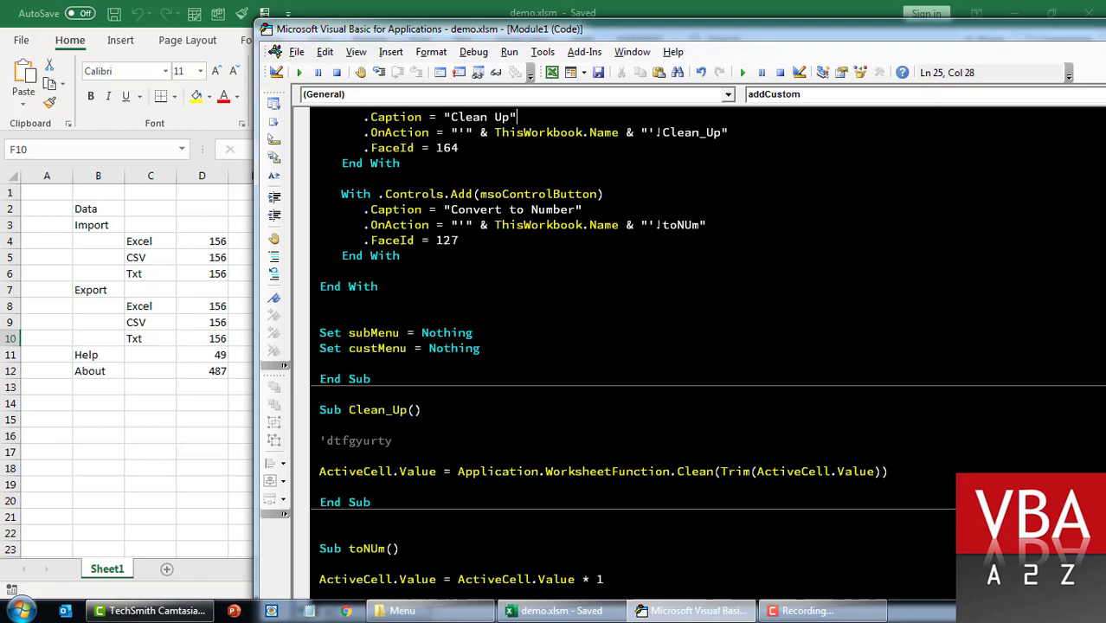
{"action": "scroll", "coordinate": [693, 346], "scroll_direction": "up", "scroll_amount": 8}
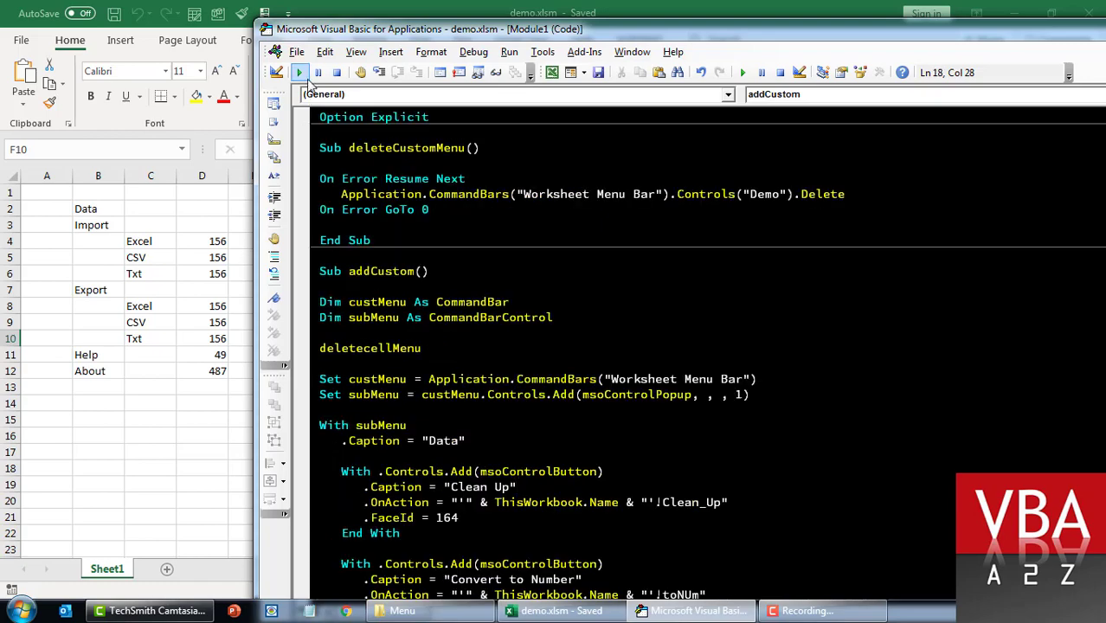
Run addCustom, then open the Add-ins tab's Data drop-down showing Clean Up and Convert to Number
{"action": "key", "text": "alt+F11"}
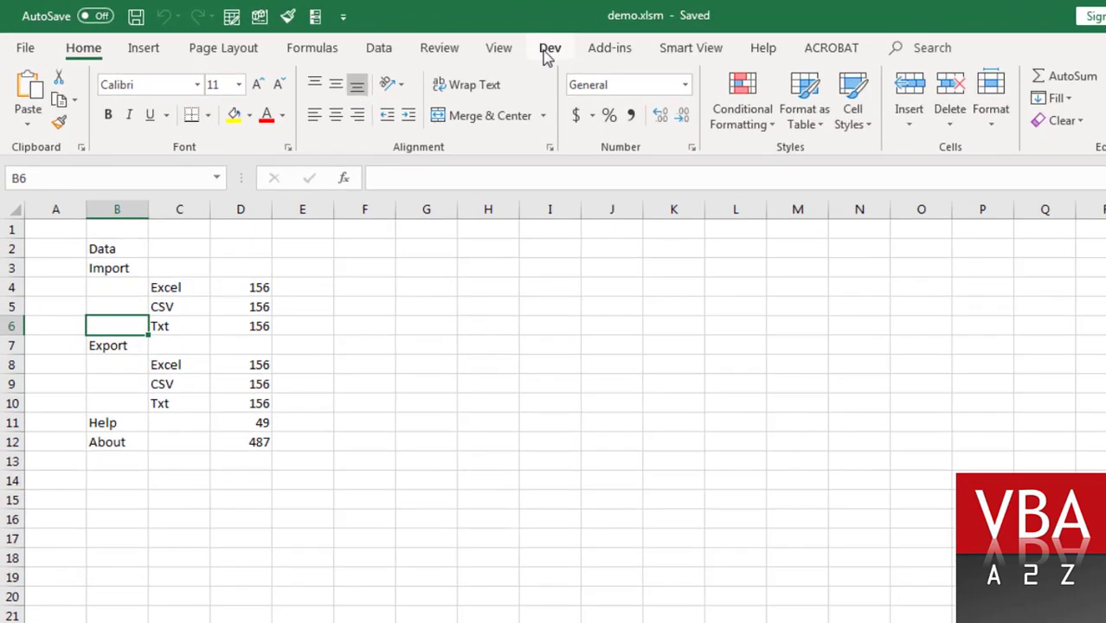
{"action": "left_click", "coordinate": [512, 40]}
{"action": "left_click", "coordinate": [89, 105]}
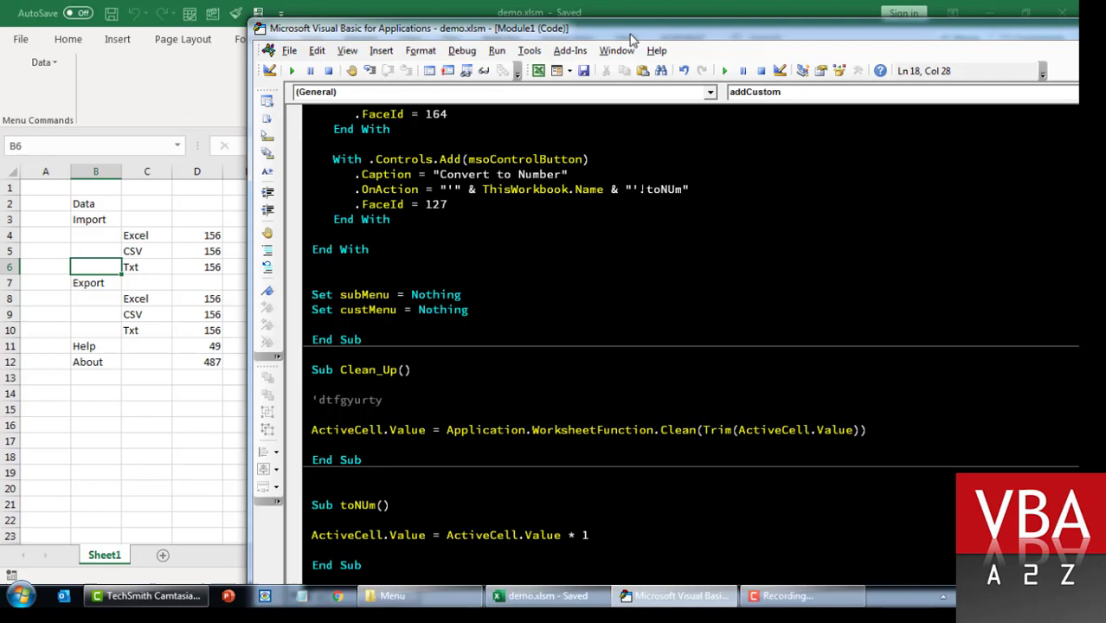
Change the menu item captions from Clean Up and Convert to Number to Help and About
{"action": "double_click", "coordinate": [632, 34]}
{"action": "scroll", "coordinate": [388, 166], "scroll_direction": "up", "scroll_amount": 2}
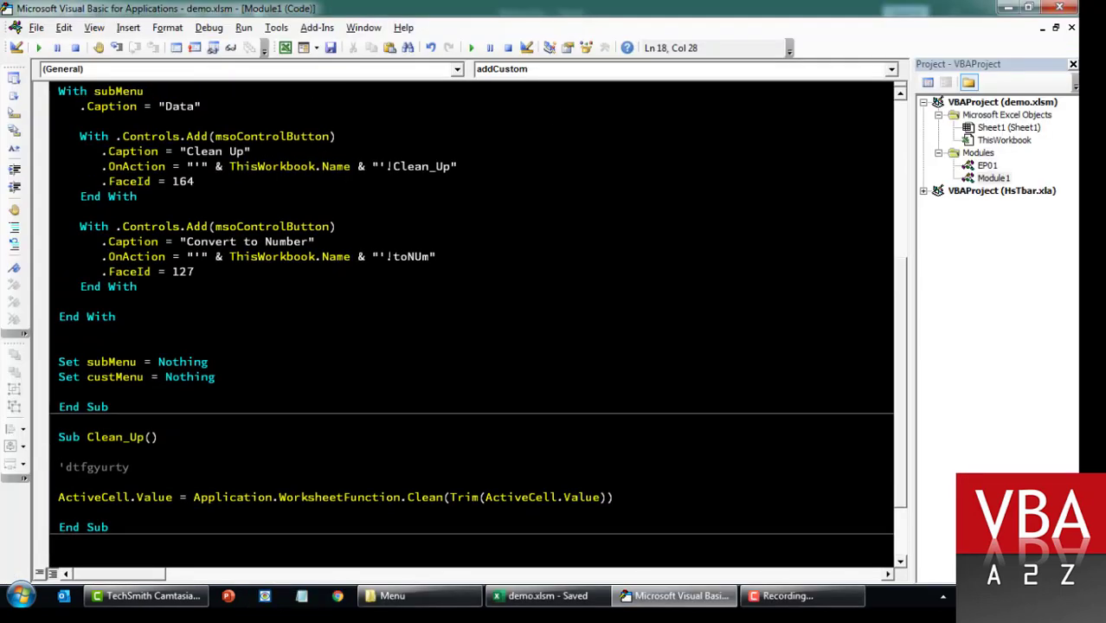
{"action": "key", "text": "shift+End"}
{"action": "key", "text": "shift+Left"}
{"action": "type", "text": "A"}
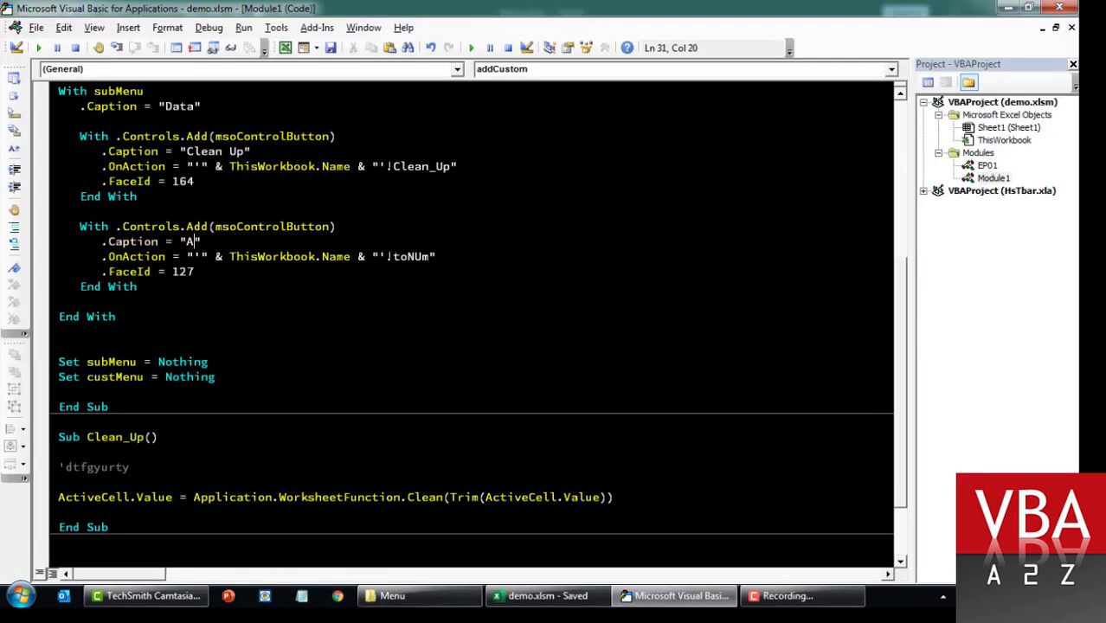
{"action": "type", "text": "bout"}
{"action": "left_click_drag", "start_coordinate": [187, 152], "coordinate": [243, 151]}
{"action": "type", "text": "Help"}
Using the sheet's icon list, set the Help FaceId to 49 and the About FaceId to 487
{"action": "key", "text": "alt+F11"}
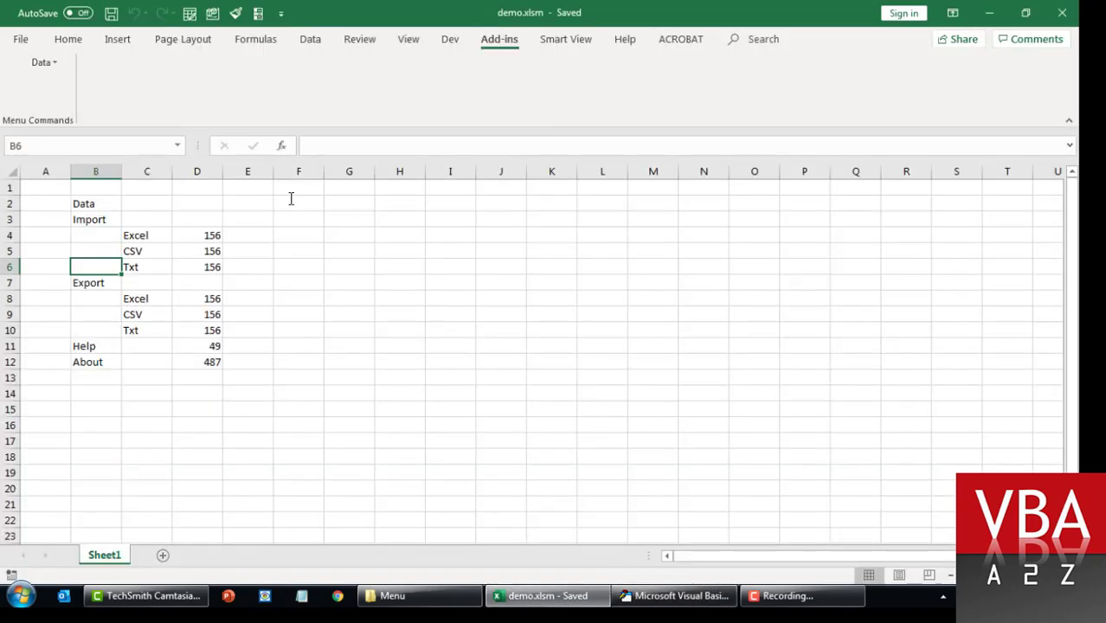
{"action": "key", "text": "Down"}
{"action": "key", "text": "Down"}
{"action": "key", "text": "Down"}
{"action": "key", "text": "Right"}
{"action": "key", "text": "Right"}
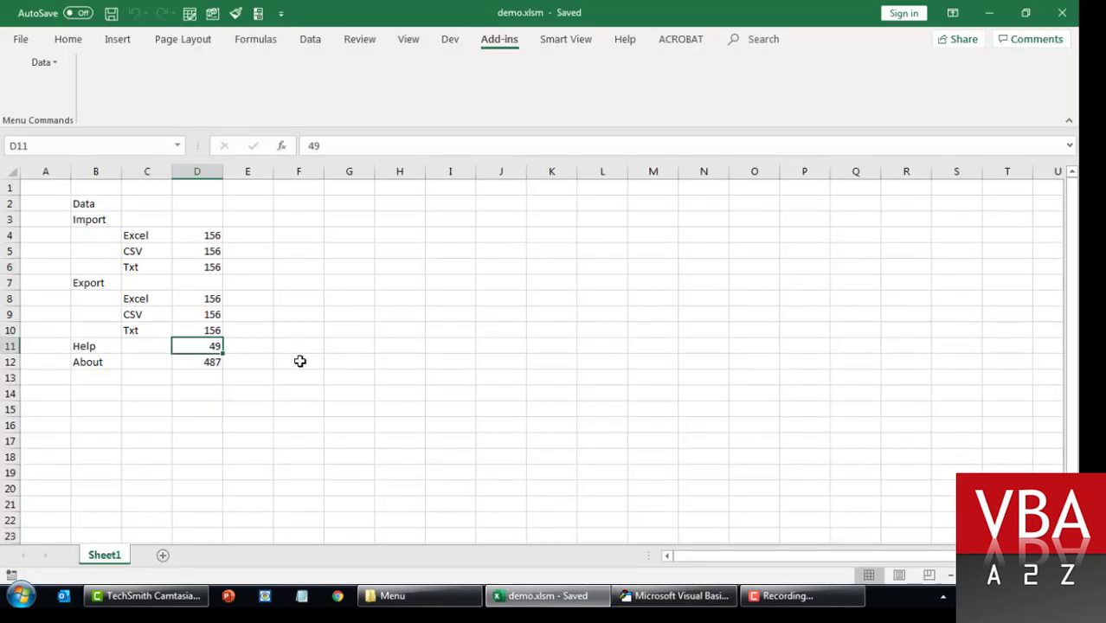
{"action": "key", "text": "alt+F11"}
{"action": "double_click", "coordinate": [183, 181]}
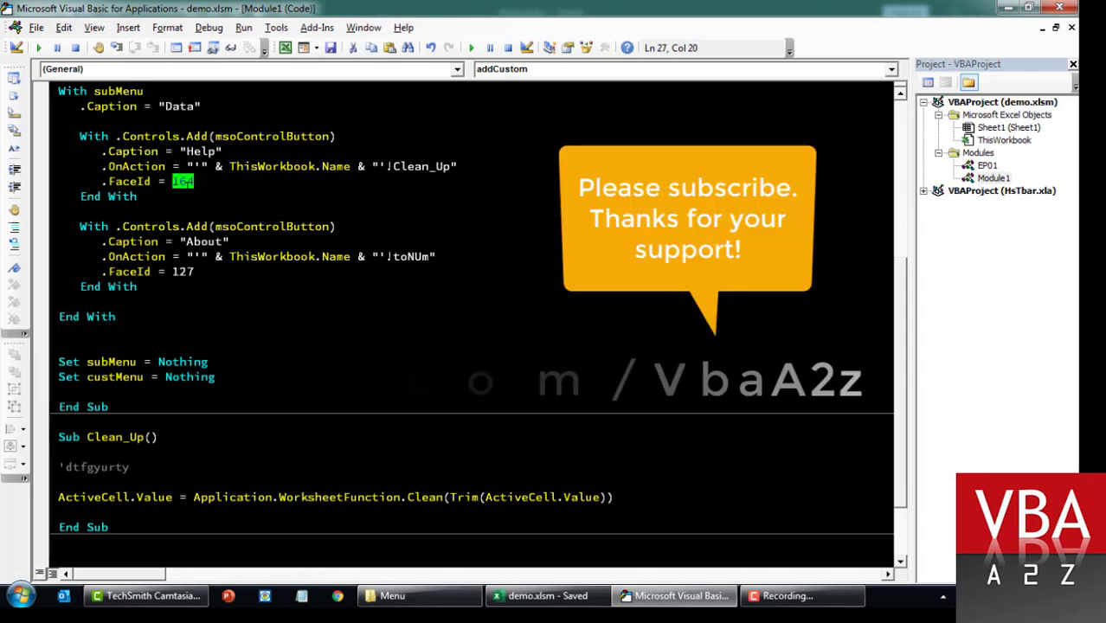
{"action": "type", "text": "49"}
{"action": "key", "text": "alt+F11"}
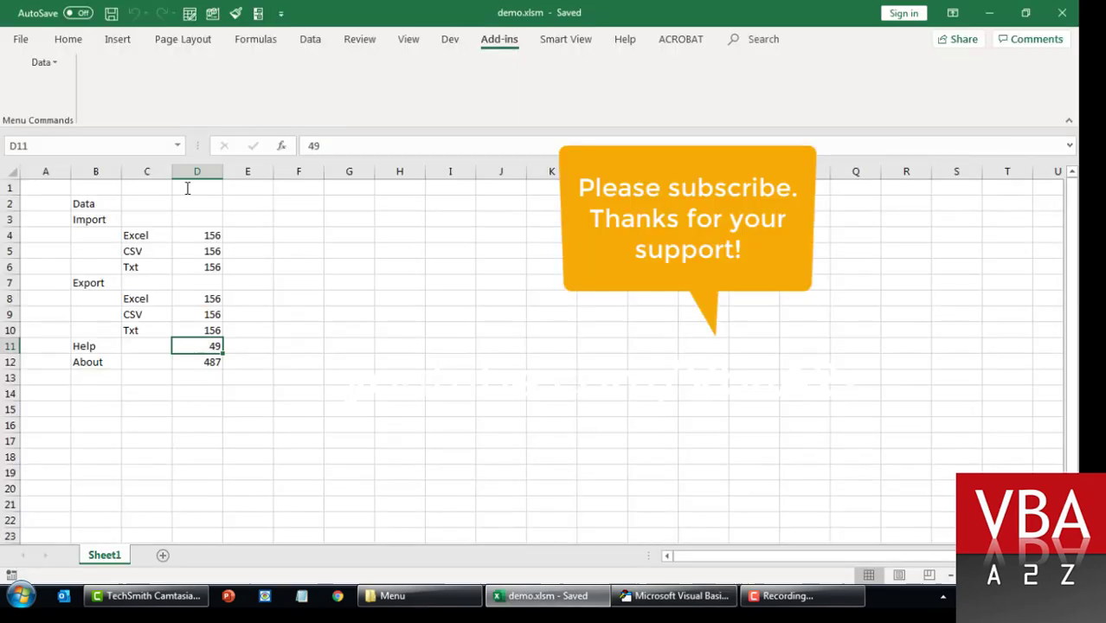
{"action": "left_click", "coordinate": [208, 363]}
{"action": "key", "text": "alt+F11"}
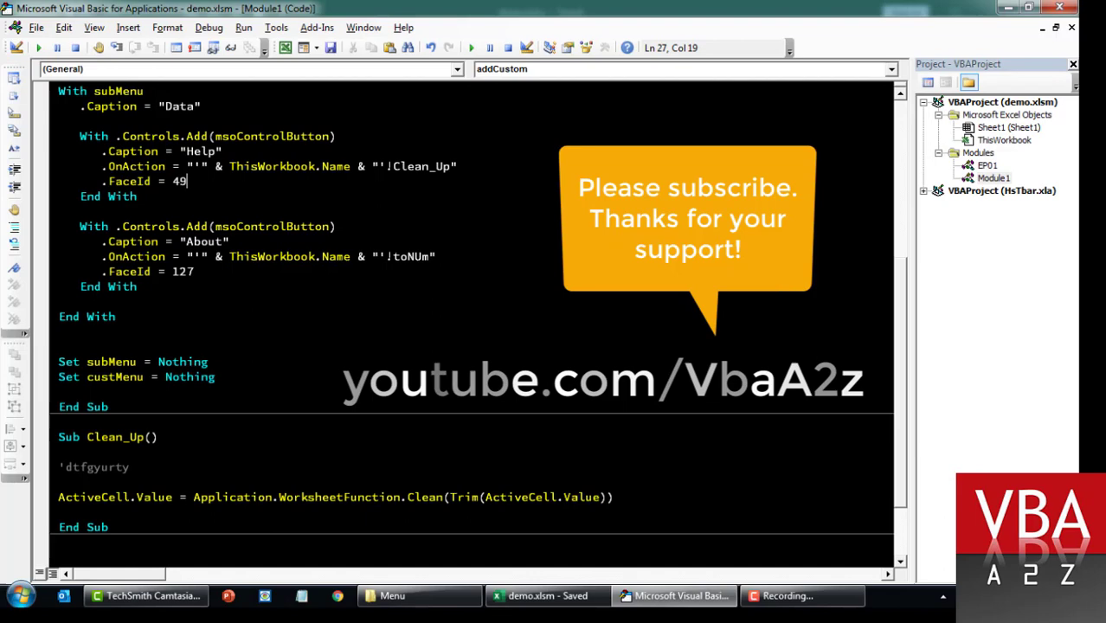
{"action": "double_click", "coordinate": [183, 271]}
{"action": "type", "text": "487"}
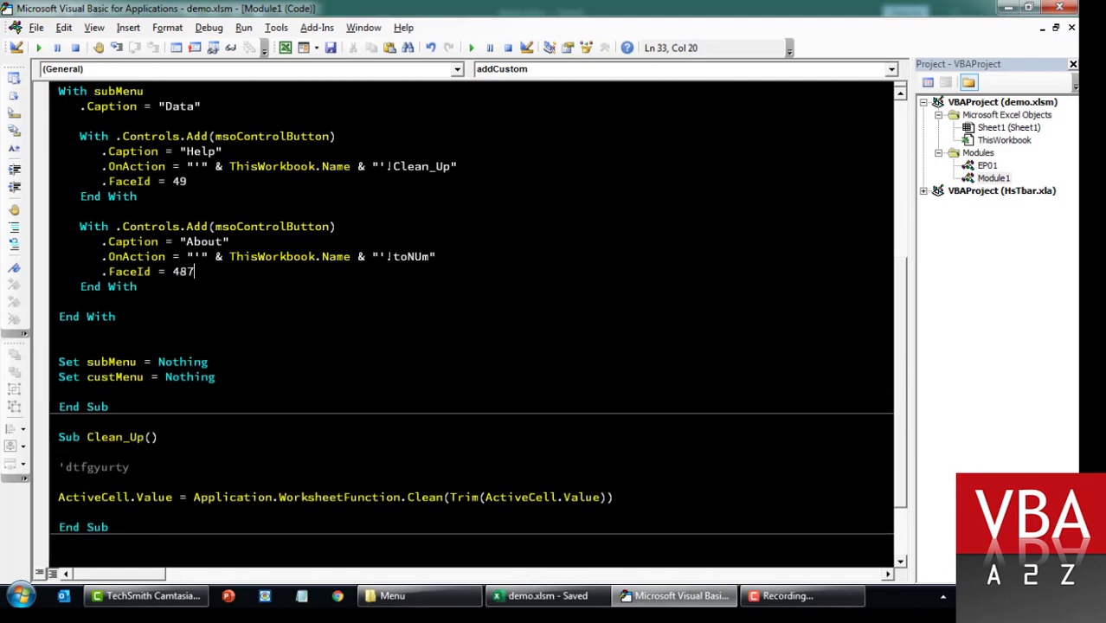
Rerun the macro and compare the new Data menu with the original one on Add-ins
{"action": "scroll", "coordinate": [472, 325], "scroll_direction": "up", "scroll_amount": 7}
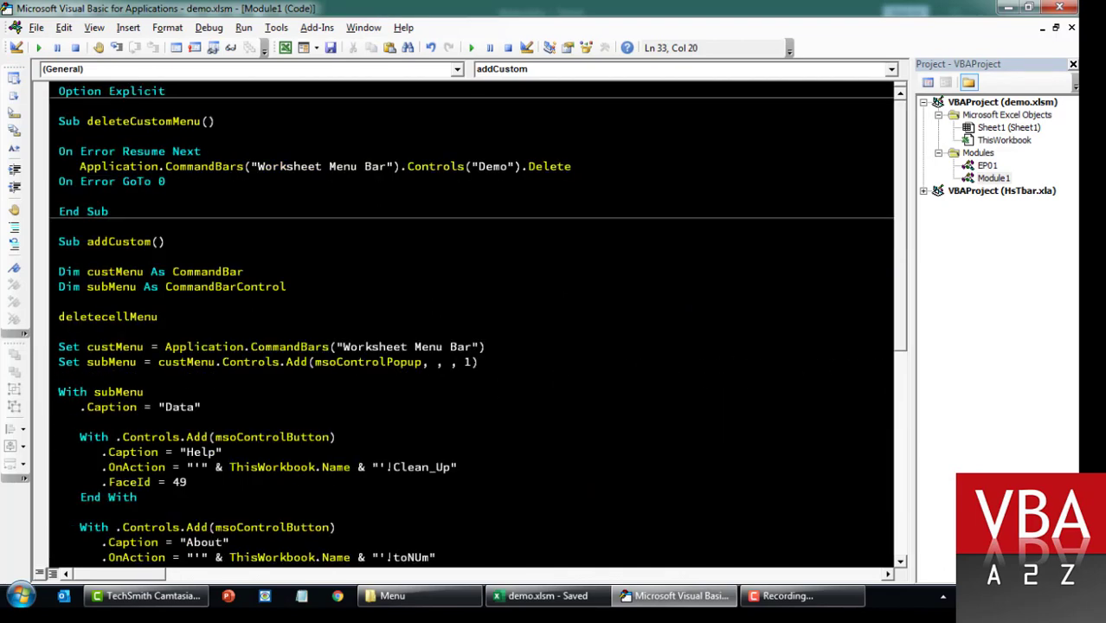
{"action": "key", "text": "alt+F11"}
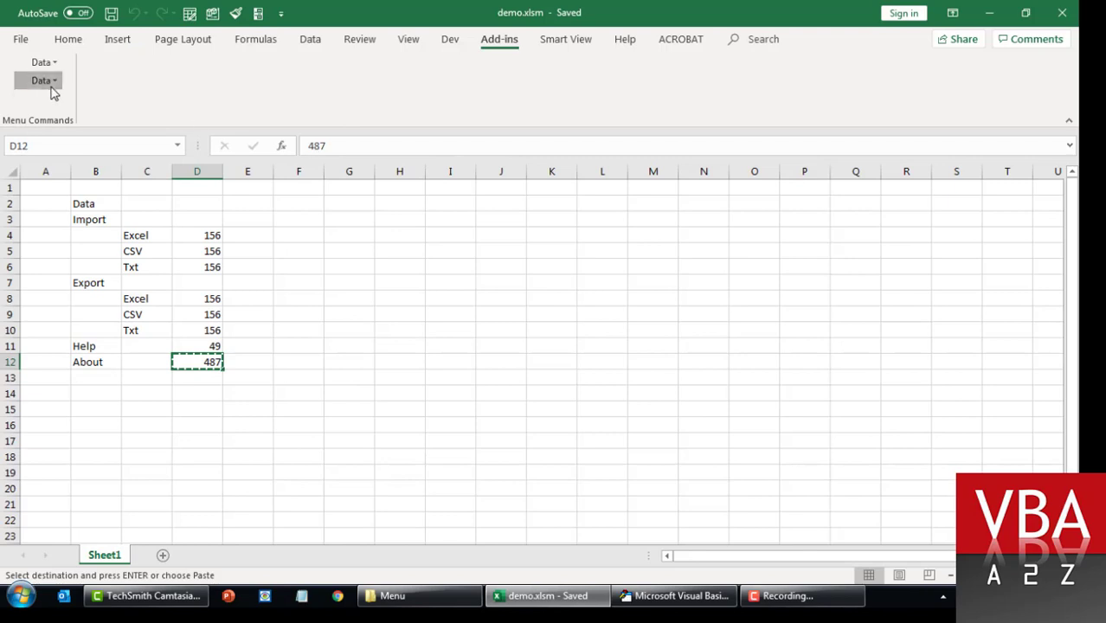
{"action": "left_click", "coordinate": [51, 85]}
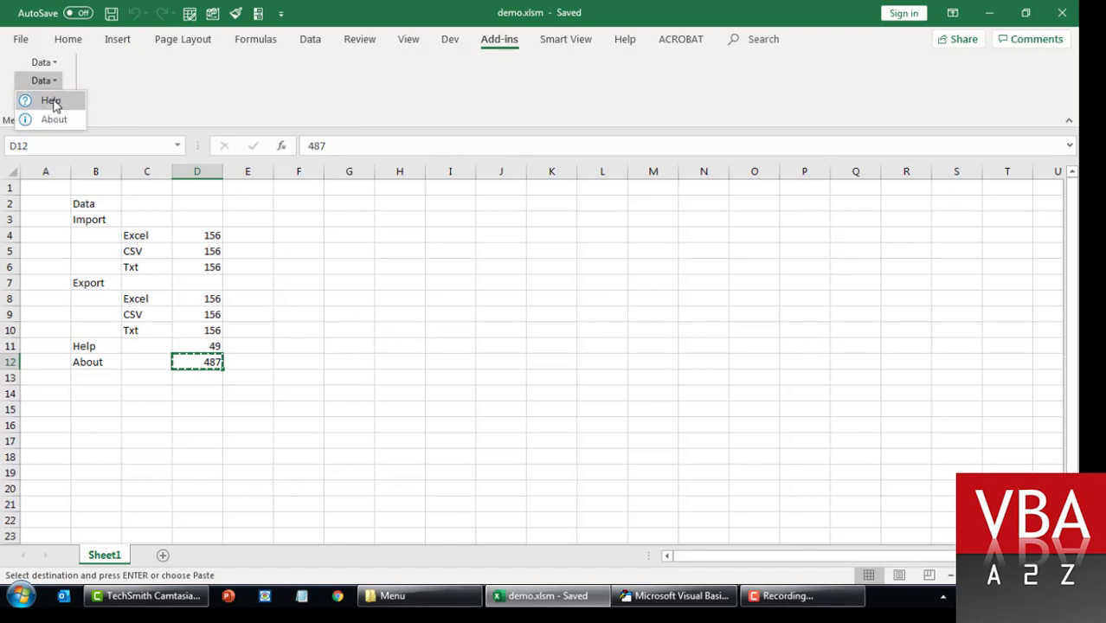
{"action": "left_click", "coordinate": [52, 68]}
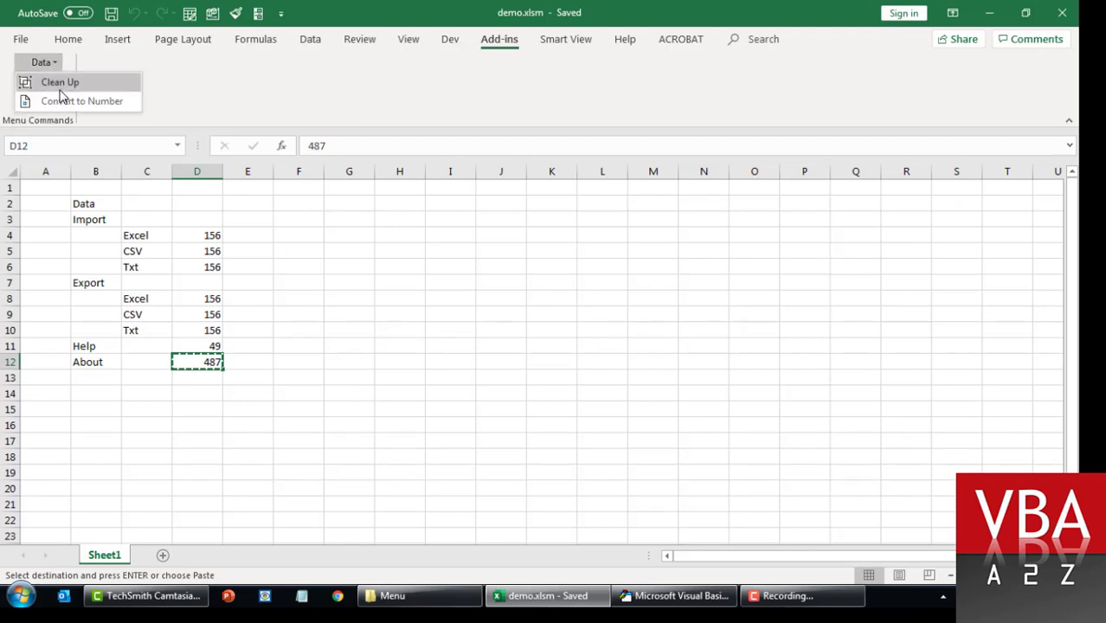
Delete both existing Data custom commands from the Add-ins tab
{"action": "left_click", "coordinate": [43, 67]}
{"action": "right_click", "coordinate": [41, 69]}
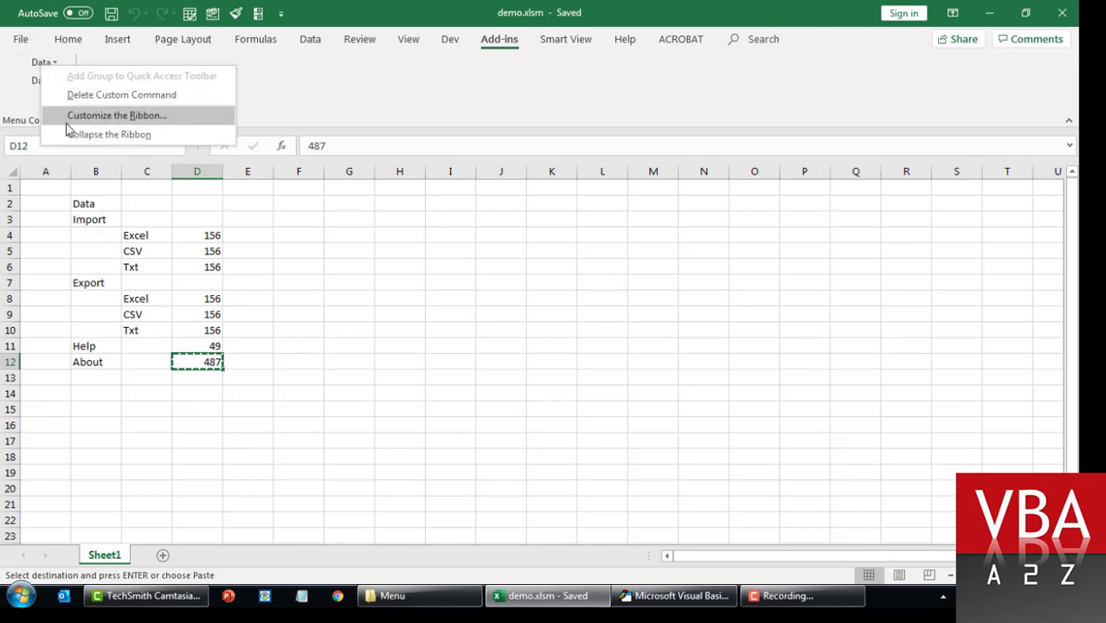
{"action": "left_click", "coordinate": [74, 93]}
{"action": "key", "text": "Return"}
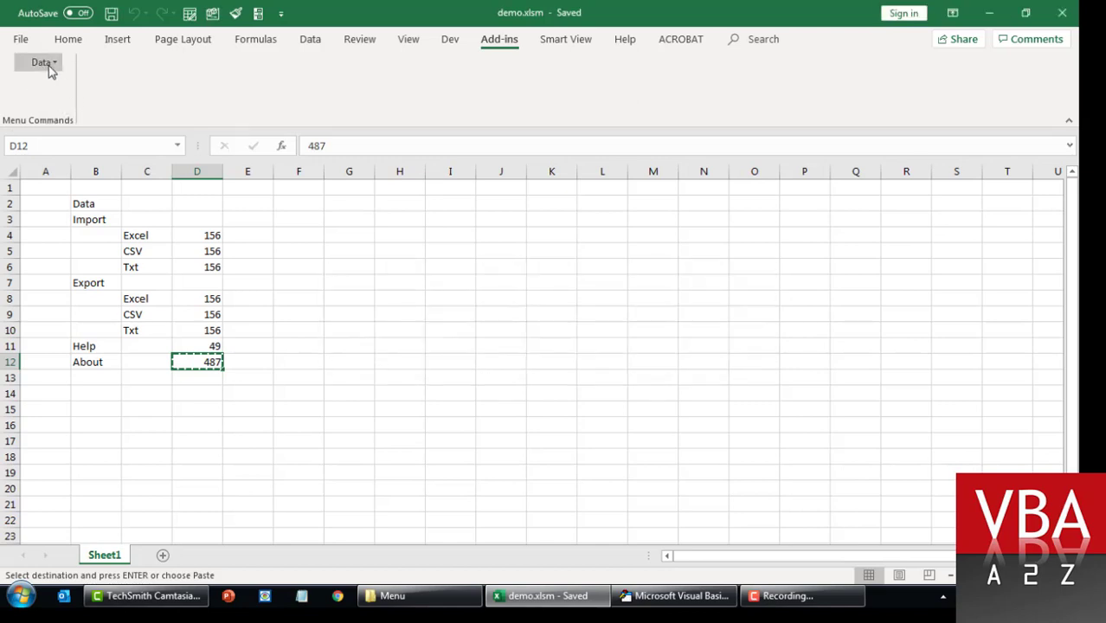
{"action": "right_click", "coordinate": [42, 64]}
{"action": "left_click", "coordinate": [83, 95]}
{"action": "key", "text": "Return"}
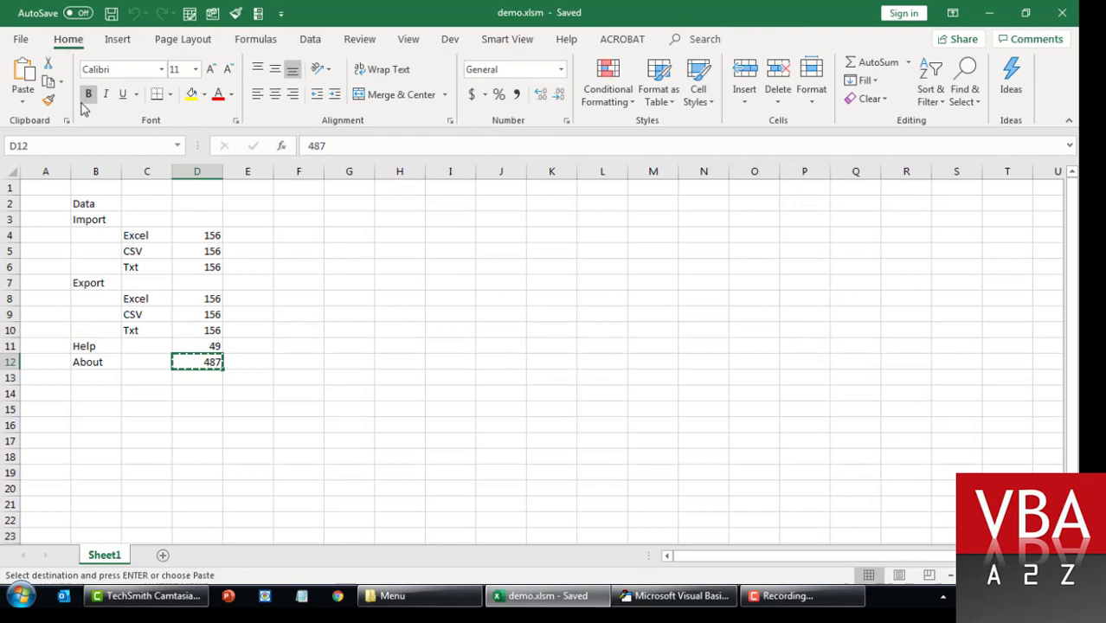
Rerun addCustom and confirm the single rebuilt Data menu lists Help and About
{"action": "key", "text": "alt+F11"}
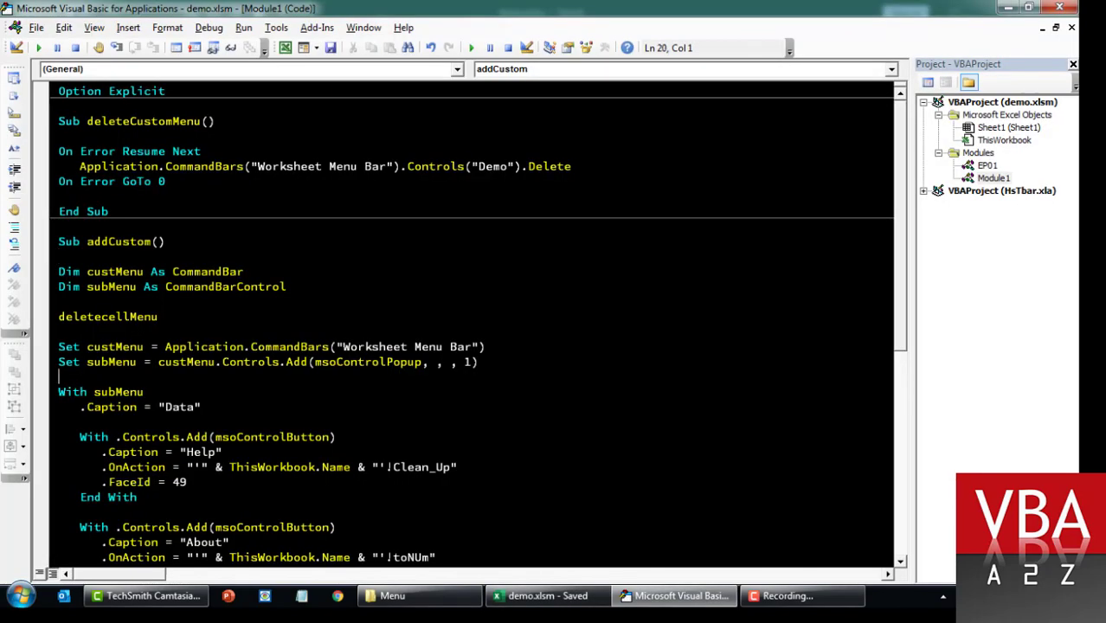
{"action": "key", "text": "F5"}
{"action": "key", "text": "alt+F11"}
{"action": "left_click", "coordinate": [508, 40]}
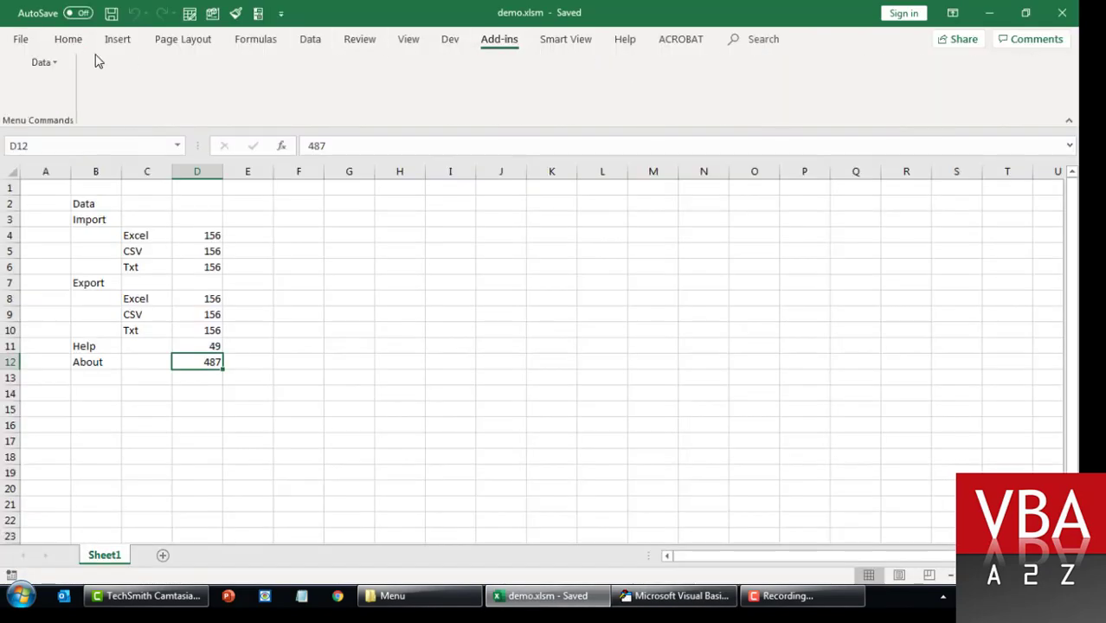
{"action": "left_click", "coordinate": [61, 62]}
Select the sheet's Import-to-Export cells B3:B7 and Import rows C4:D6, reopening the Data menu
{"action": "key", "text": "Escape"}
{"action": "key", "text": "alt+F11"}
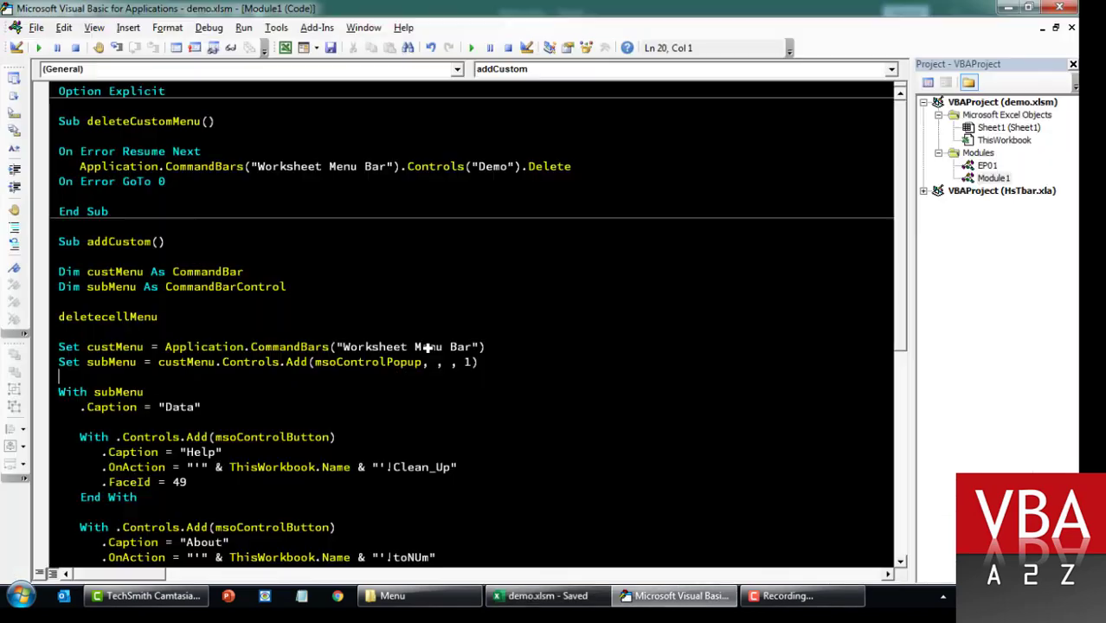
{"action": "key", "text": "alt+F11"}
{"action": "left_click_drag", "start_coordinate": [99, 224], "coordinate": [100, 284]}
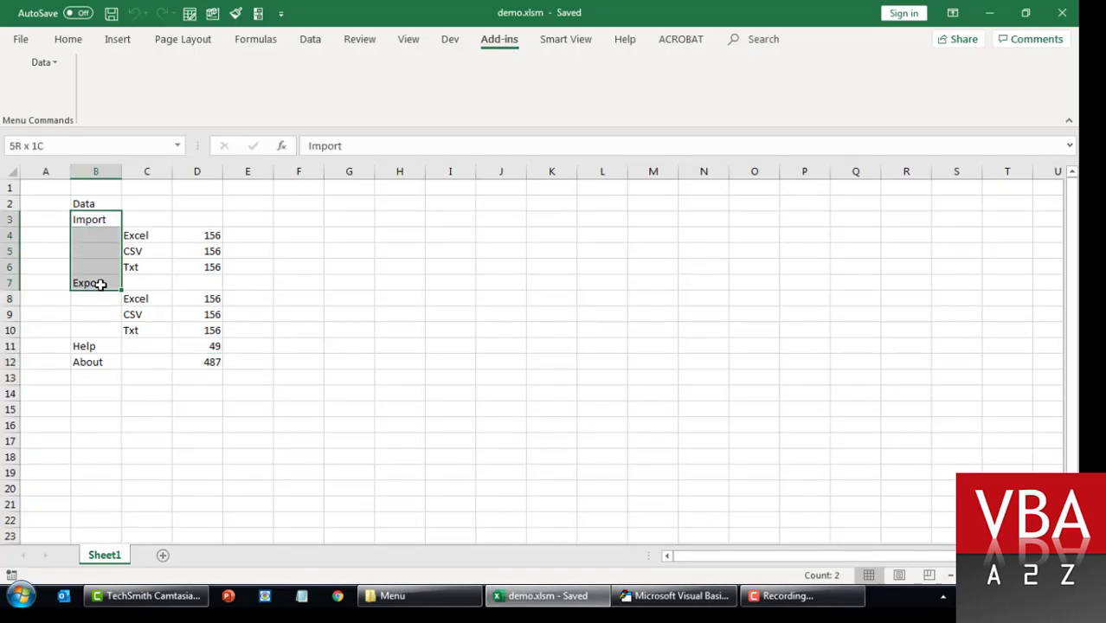
{"action": "left_click", "coordinate": [43, 62]}
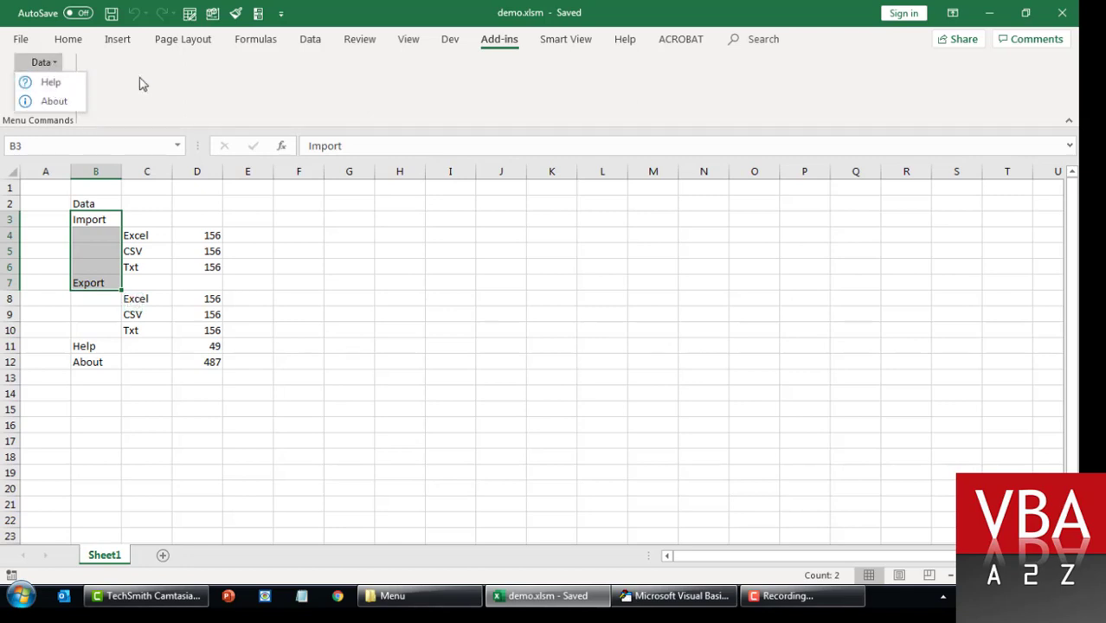
{"action": "left_click", "coordinate": [183, 263]}
{"action": "left_click_drag", "start_coordinate": [141, 238], "coordinate": [212, 267]}
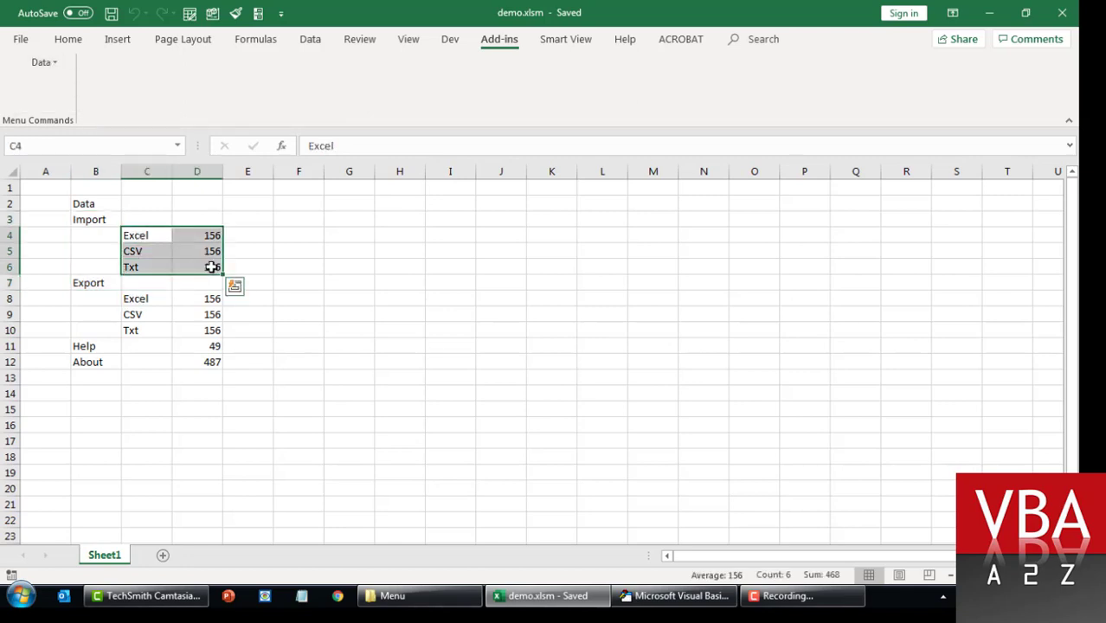
Paste a copy of the add-control line beneath the Data caption in addCustom
{"action": "left_click", "coordinate": [662, 598]}
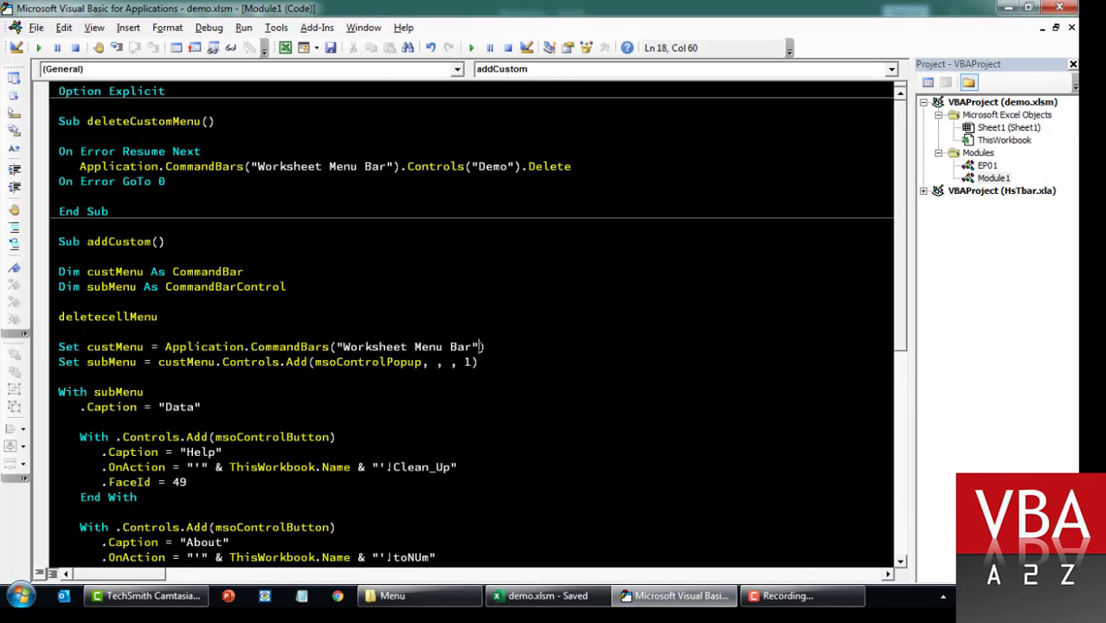
{"action": "scroll", "coordinate": [472, 320], "scroll_direction": "down", "scroll_amount": 3}
{"action": "left_click", "coordinate": [80, 392]}
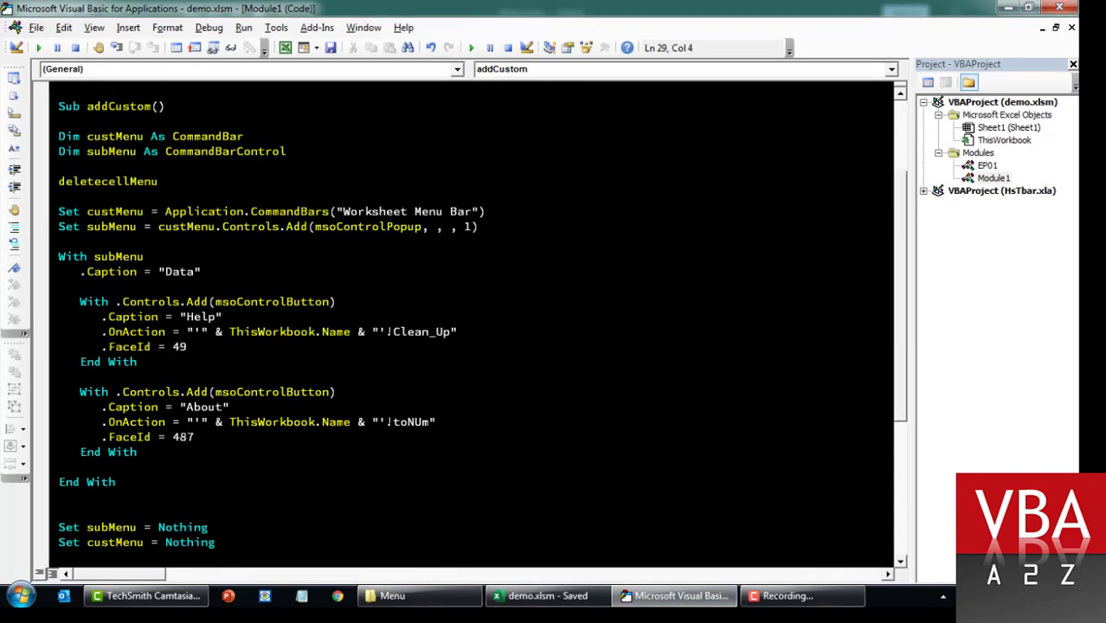
{"action": "key", "text": "shift+End"}
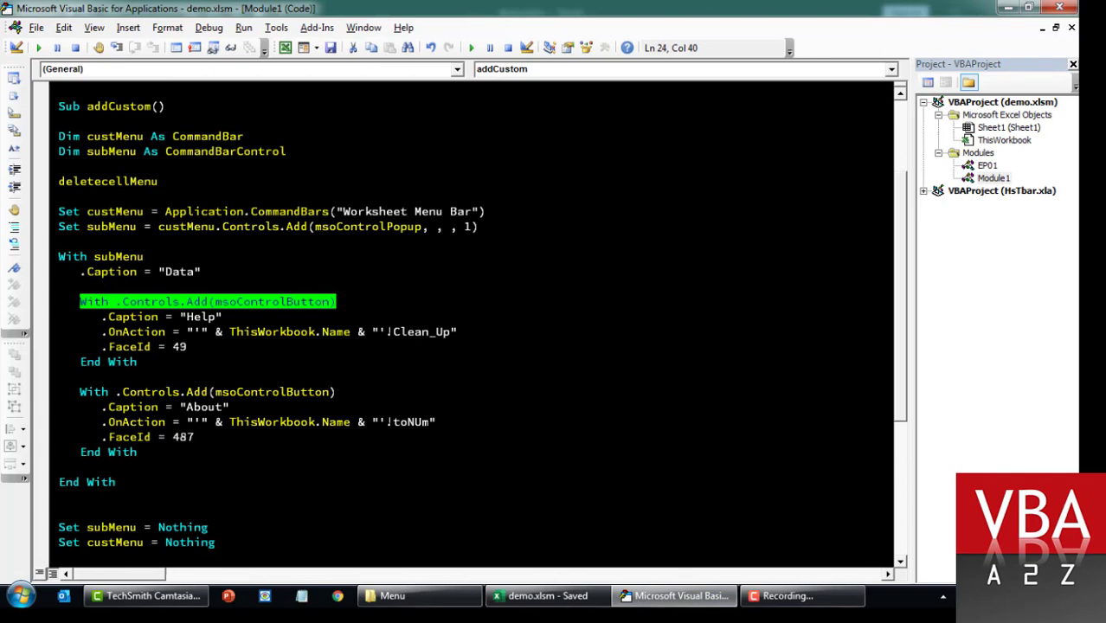
{"action": "key", "text": "shift+Down"}
{"action": "key", "text": "shift+Down"}
{"action": "key", "text": "shift+Down"}
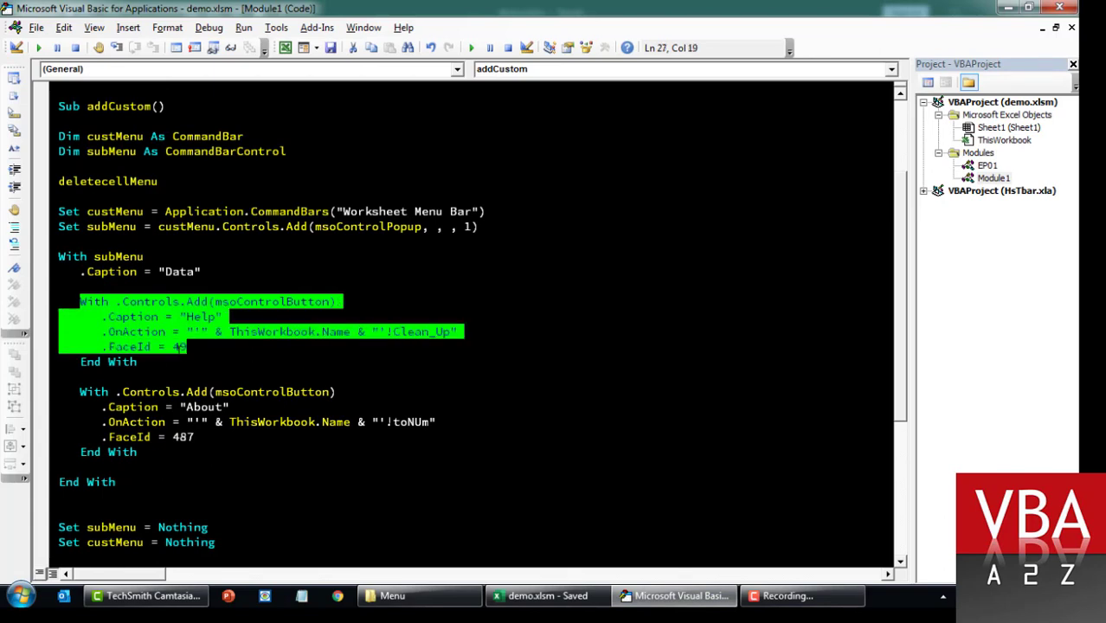
{"action": "key", "text": "Left"}
{"action": "key", "text": "End"}
{"action": "key", "text": "shift+Home"}
{"action": "key", "text": "ctrl+c"}
{"action": "key", "text": "Up"}
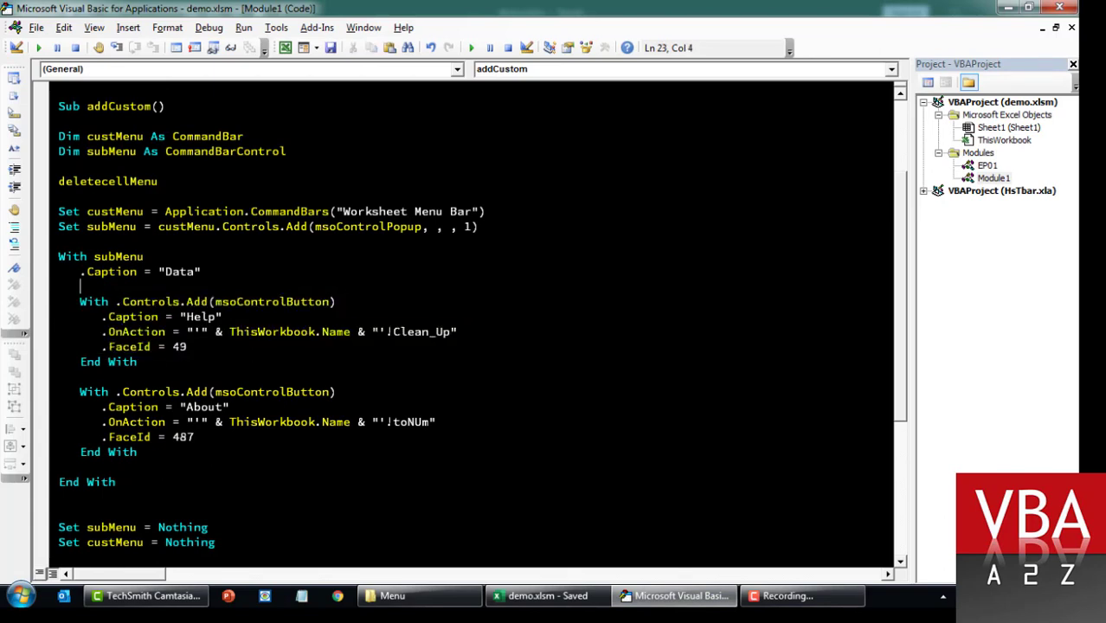
{"action": "key", "text": "Return"}
{"action": "key", "text": "ctrl+v"}
Make the new control type msoControlPopup and close its block with End With
{"action": "key", "text": "Left"}
{"action": "key", "text": "ctrl+shift+Left"}
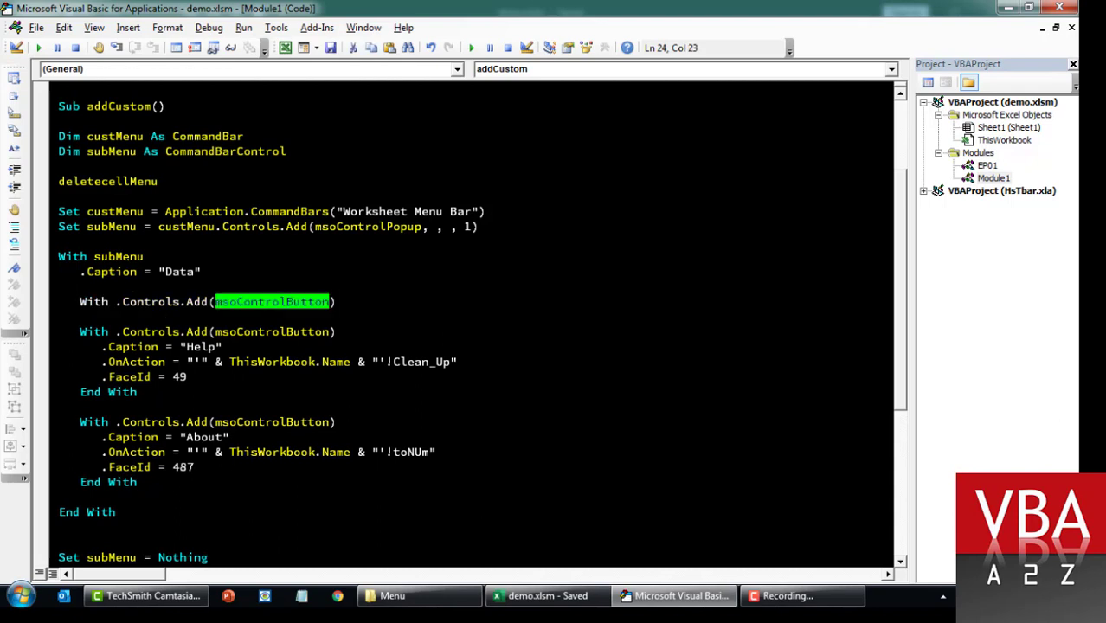
{"action": "key", "text": "Delete"}
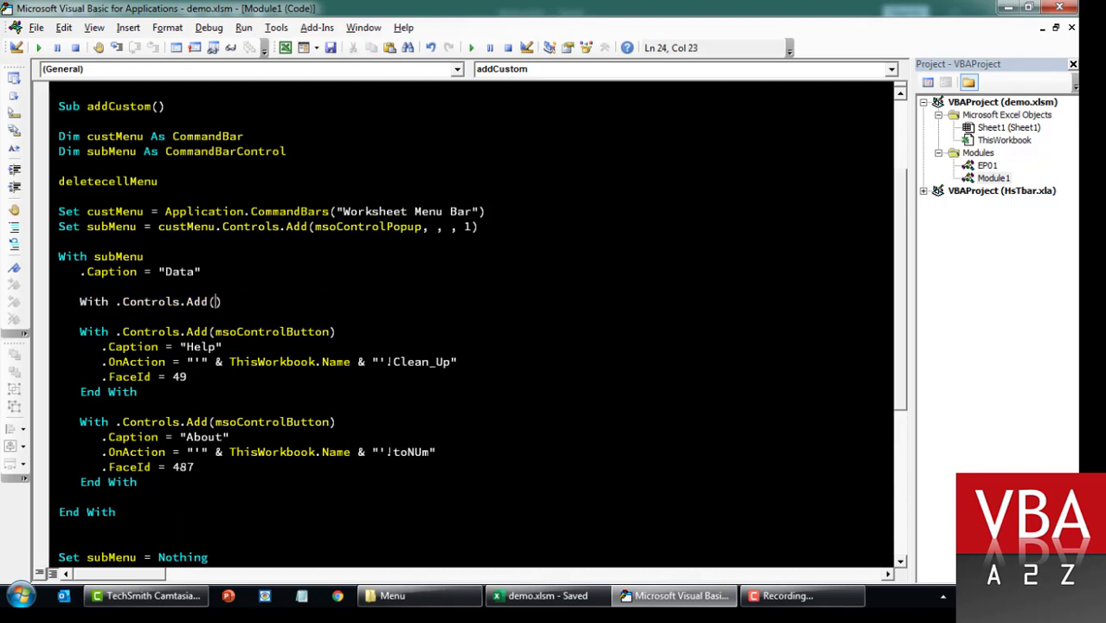
{"action": "type", "text": "mso"}
{"action": "key", "text": "ctrl+space"}
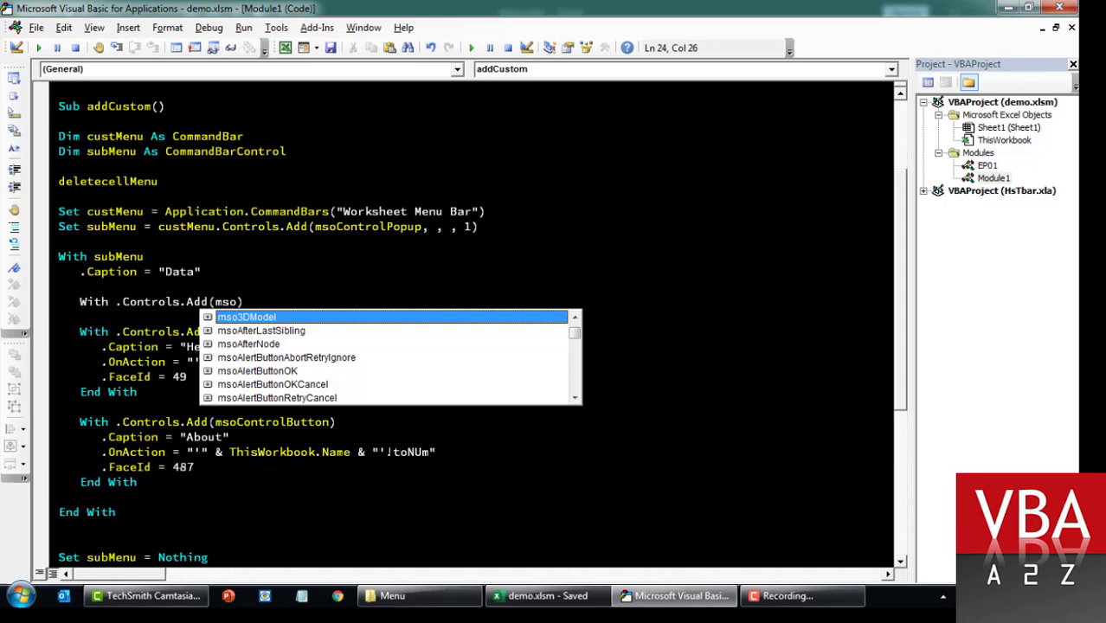
{"action": "type", "text": "con"}
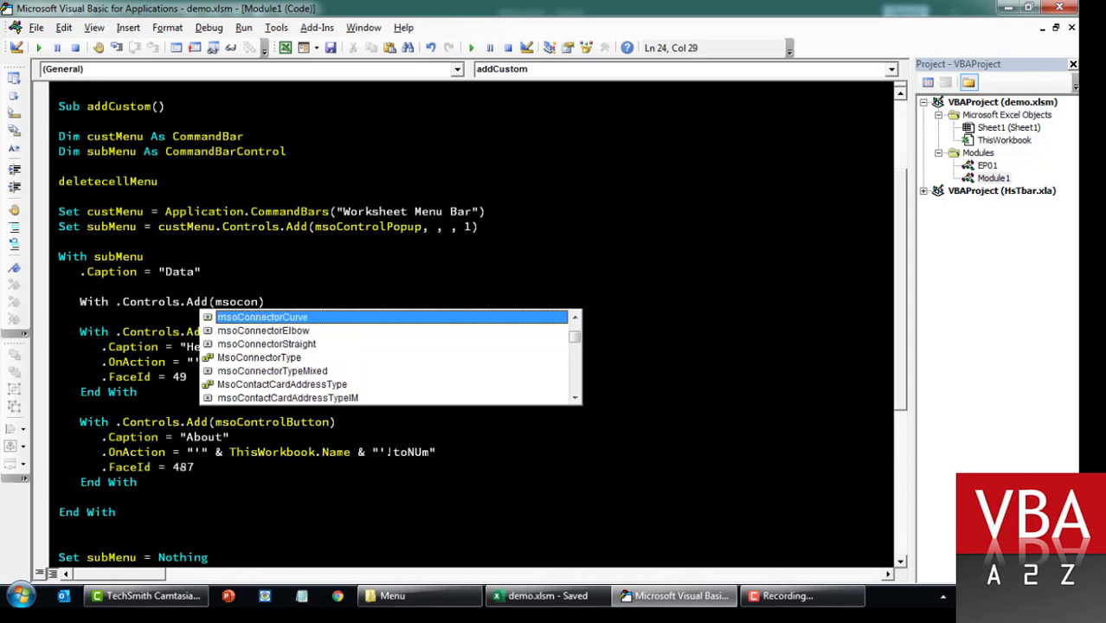
{"action": "key", "text": "Down"}
{"action": "type", "text": "trolp"}
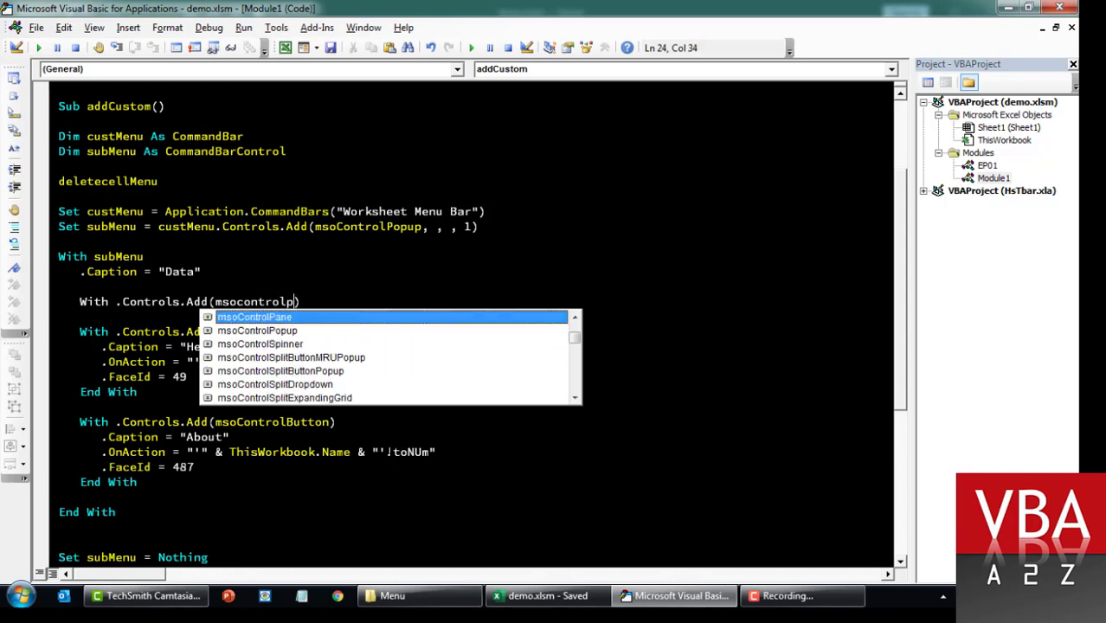
{"action": "key", "text": "Down"}
{"action": "key", "text": "Return"}
{"action": "type", "text": "End With"}
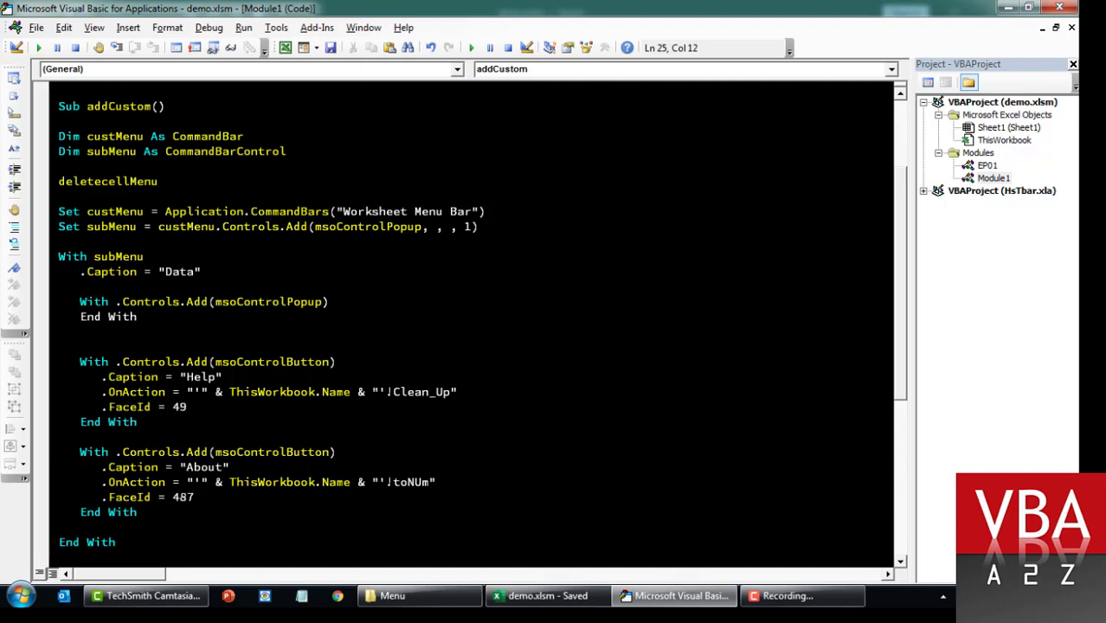
Give the new popup the caption "Export"
{"action": "key", "text": "Up"}
{"action": "key", "text": "End"}
{"action": "key", "text": "Return"}
{"action": "type", "text": "."}
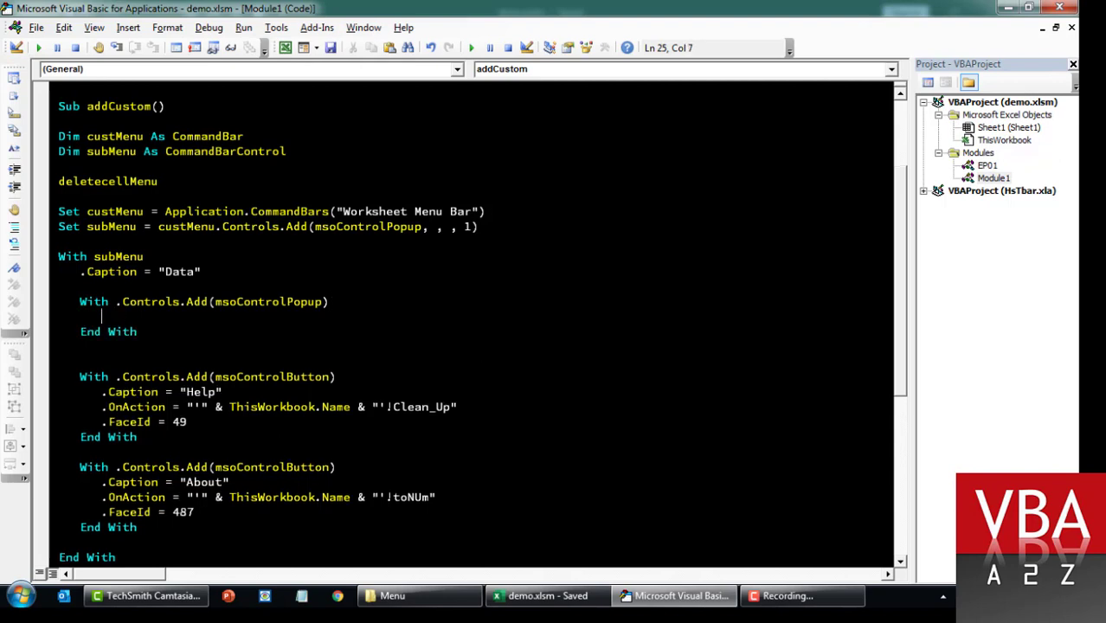
{"action": "type", "text": "caption"}
{"action": "type", "text": " = \"Export"}
{"action": "type", "text": "\""}
{"action": "key", "text": "Left"}
{"action": "key", "text": "Left"}
{"action": "key", "text": "Left"}
{"action": "type", "text": "\""}
{"action": "key", "text": "End"}
{"action": "key", "text": "Return"}
{"action": "key", "text": "Return"}
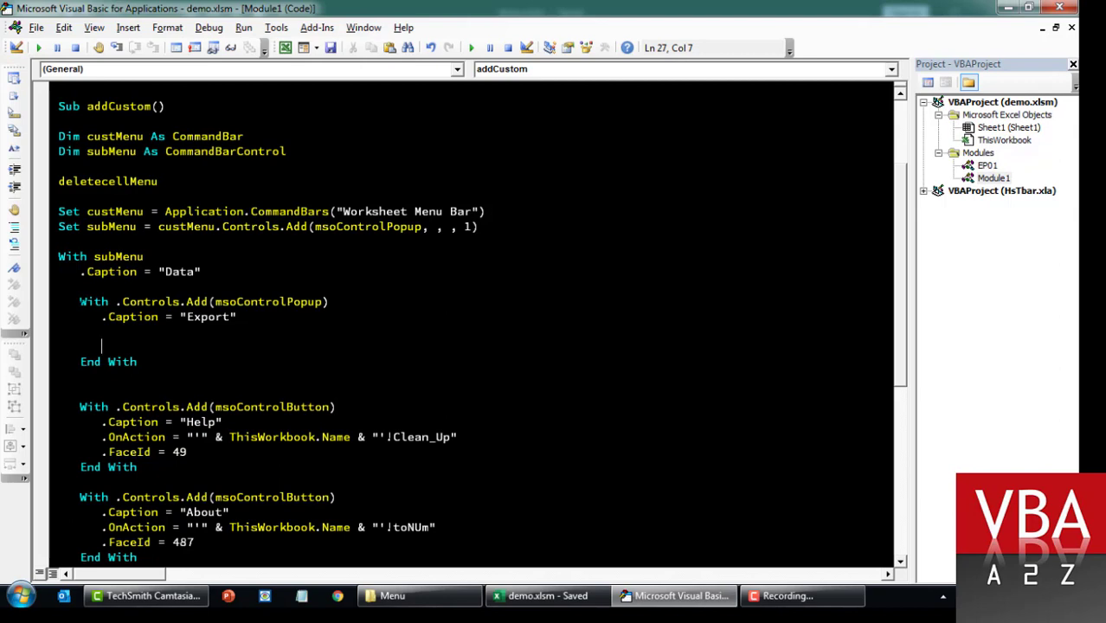
Move the About button block inside the Export popup and indent its properties
{"action": "left_click_drag", "start_coordinate": [74, 496], "coordinate": [136, 557]}
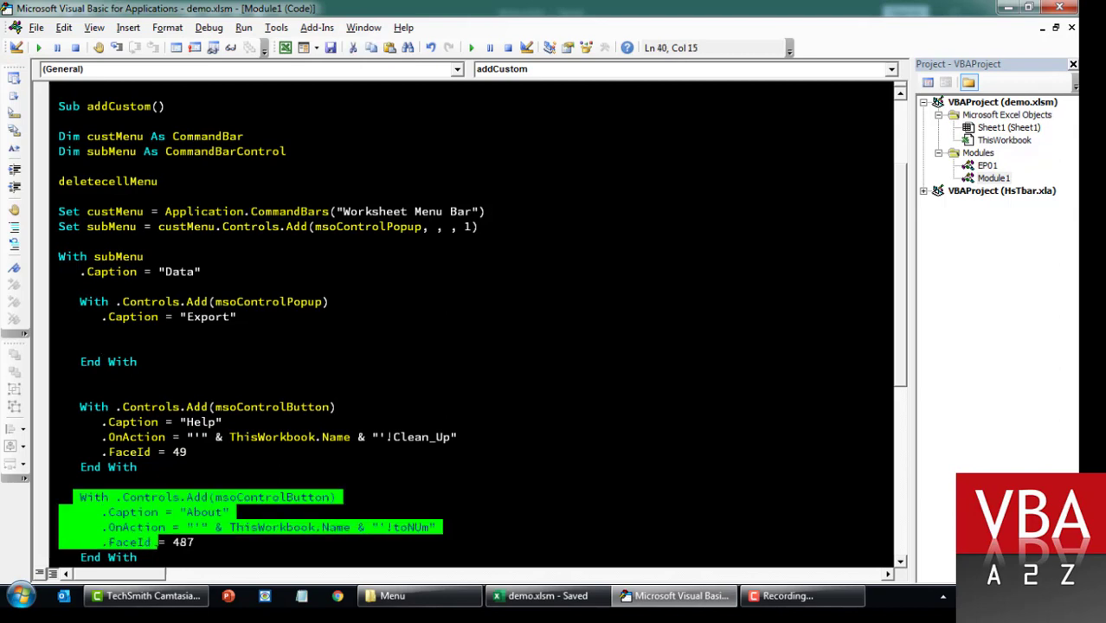
{"action": "mouse_move", "coordinate": [174, 512]}
{"action": "left_mouse_down"}
{"action": "mouse_move", "coordinate": [101, 347]}
{"action": "mouse_move", "coordinate": [58, 406]}
{"action": "left_mouse_up"}
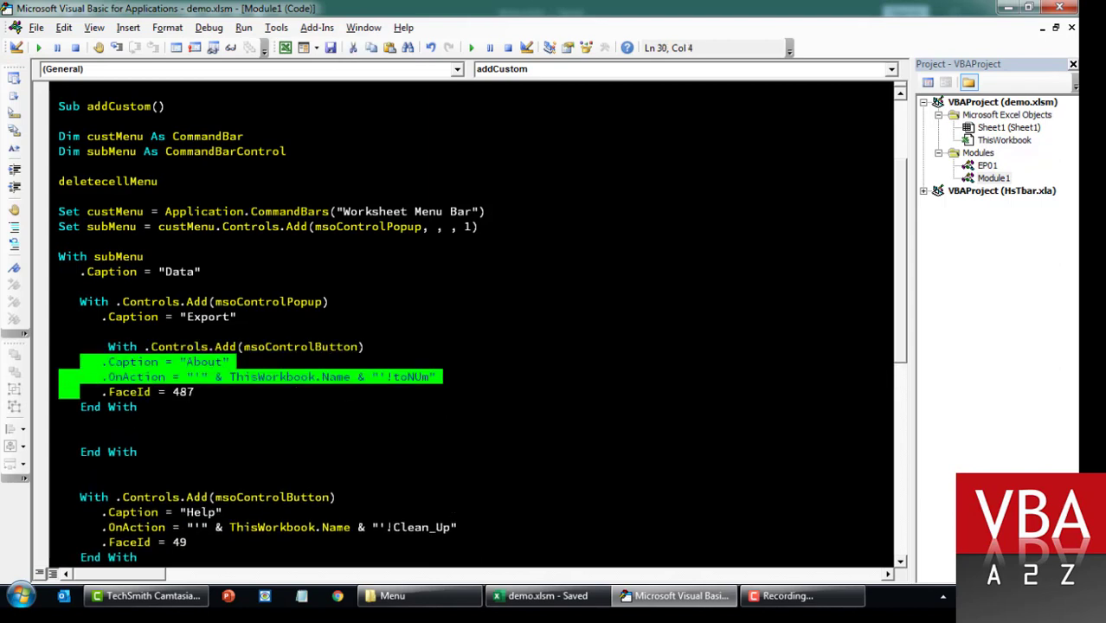
{"action": "left_click", "coordinate": [58, 346]}
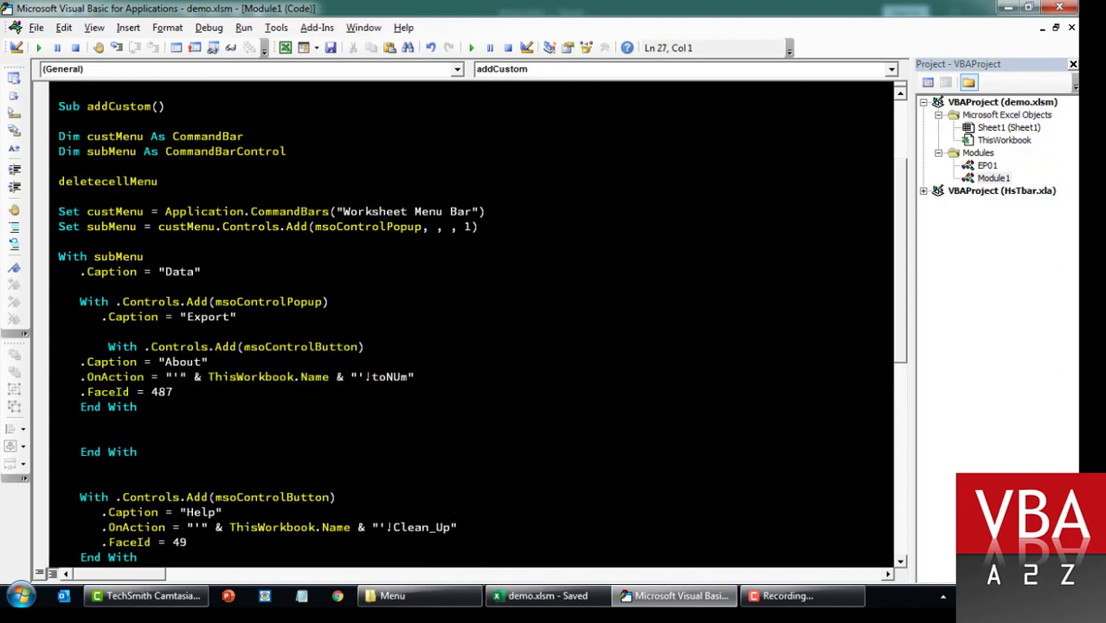
{"action": "key", "text": "ctrl+shift+Right"}
{"action": "key", "text": "shift+Tab"}
{"action": "key", "text": "Down"}
{"action": "key", "text": "shift+Down"}
{"action": "key", "text": "shift+Down"}
{"action": "key", "text": "shift+End"}
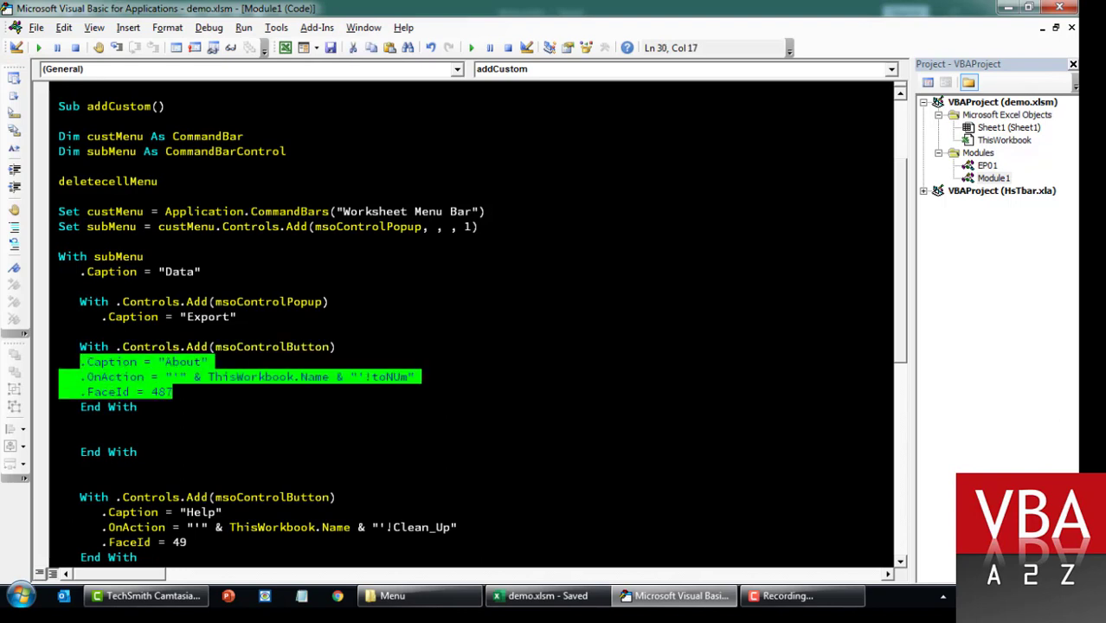
{"action": "key", "text": "Tab"}
Settle the About block's indentation one level deeper under the Export popup
{"action": "left_click", "coordinate": [58, 346]}
{"action": "key", "text": "shift+Down"}
{"action": "key", "text": "shift+Down"}
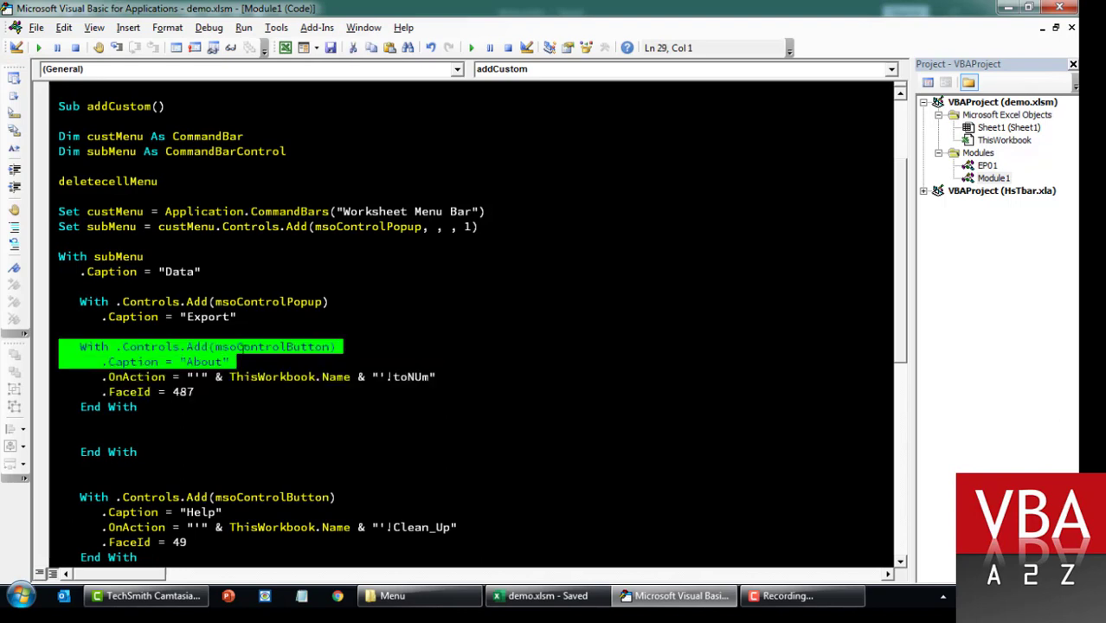
{"action": "key", "text": "shift+Down"}
{"action": "key", "text": "shift+Down"}
{"action": "key", "text": "shift+Down"}
{"action": "key", "text": "Tab"}
{"action": "key", "text": "Tab"}
{"action": "key", "text": "Tab"}
{"action": "key", "text": "shift+Tab"}
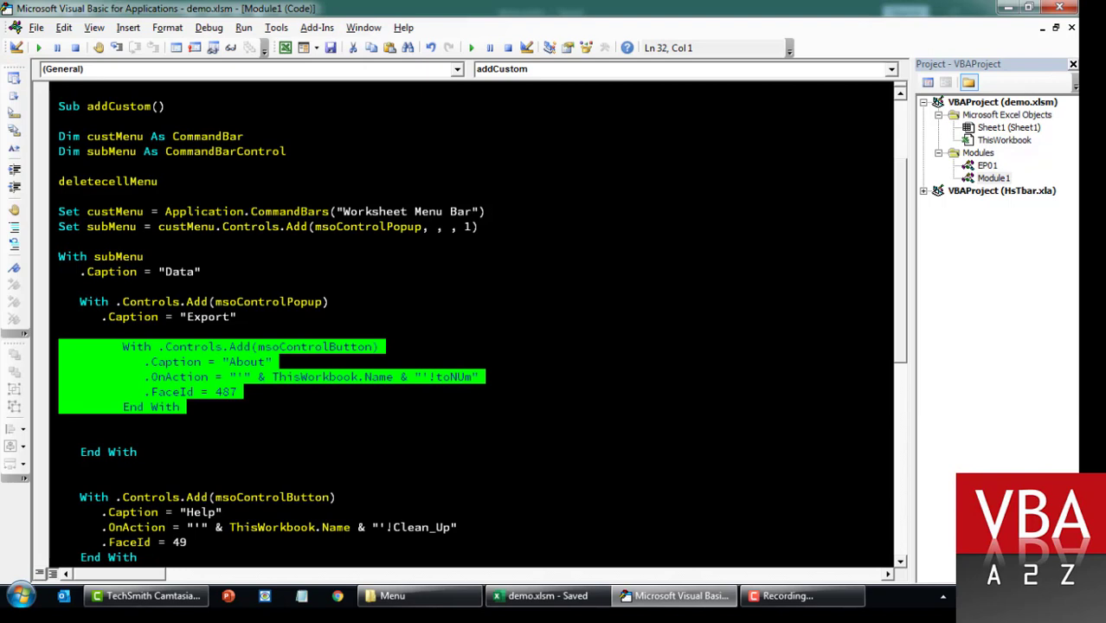
{"action": "key", "text": "End"}
Highlight the Controls keyword, the added control type and the About caption
{"action": "double_click", "coordinate": [177, 349]}
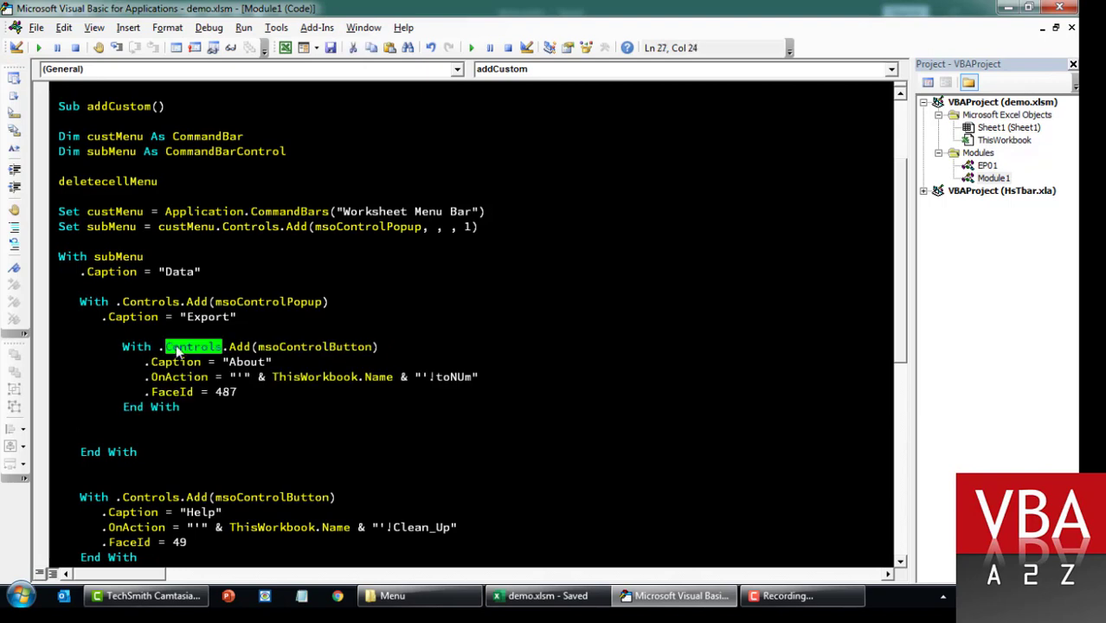
{"action": "double_click", "coordinate": [270, 347]}
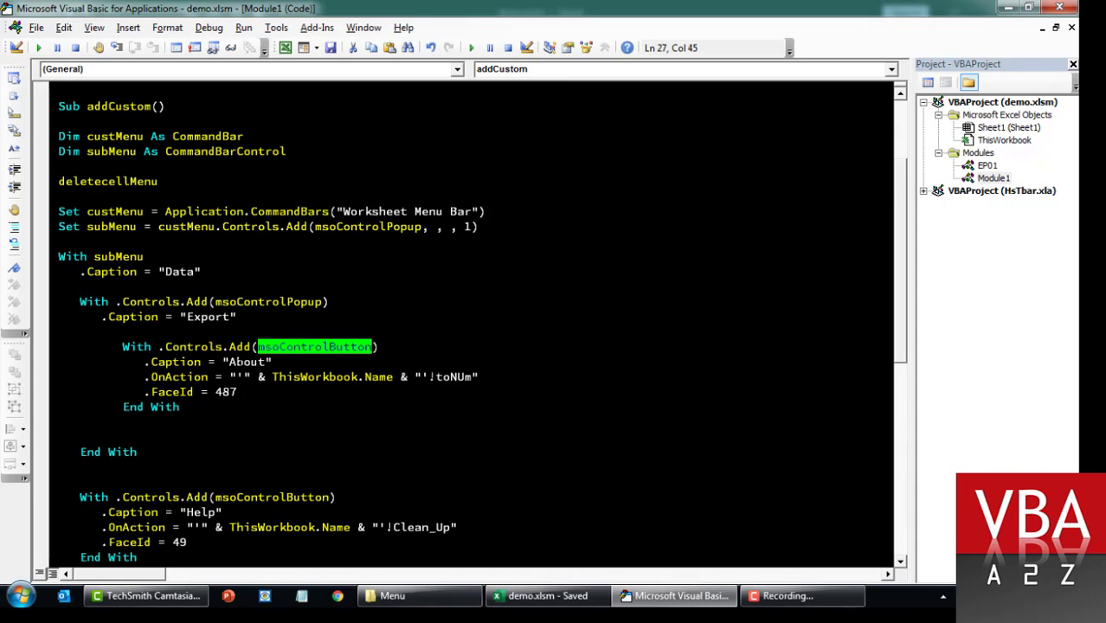
{"action": "double_click", "coordinate": [246, 362]}
Change the nested popup caption from Export to Import
{"action": "key", "text": "alt+F11"}
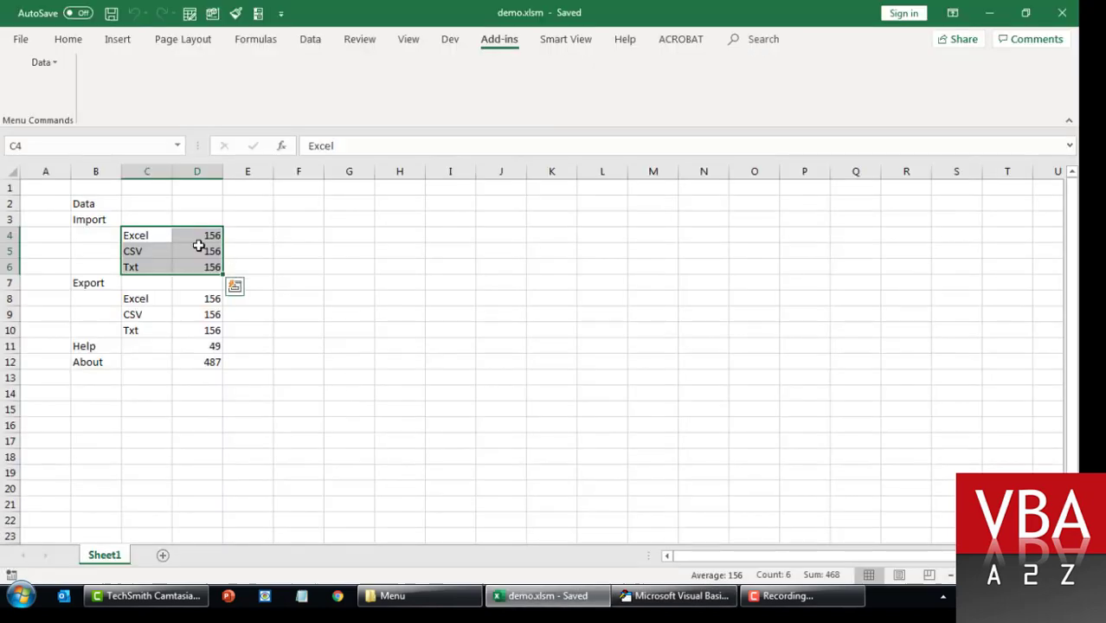
{"action": "left_click", "coordinate": [145, 233]}
{"action": "key", "text": "alt+F11"}
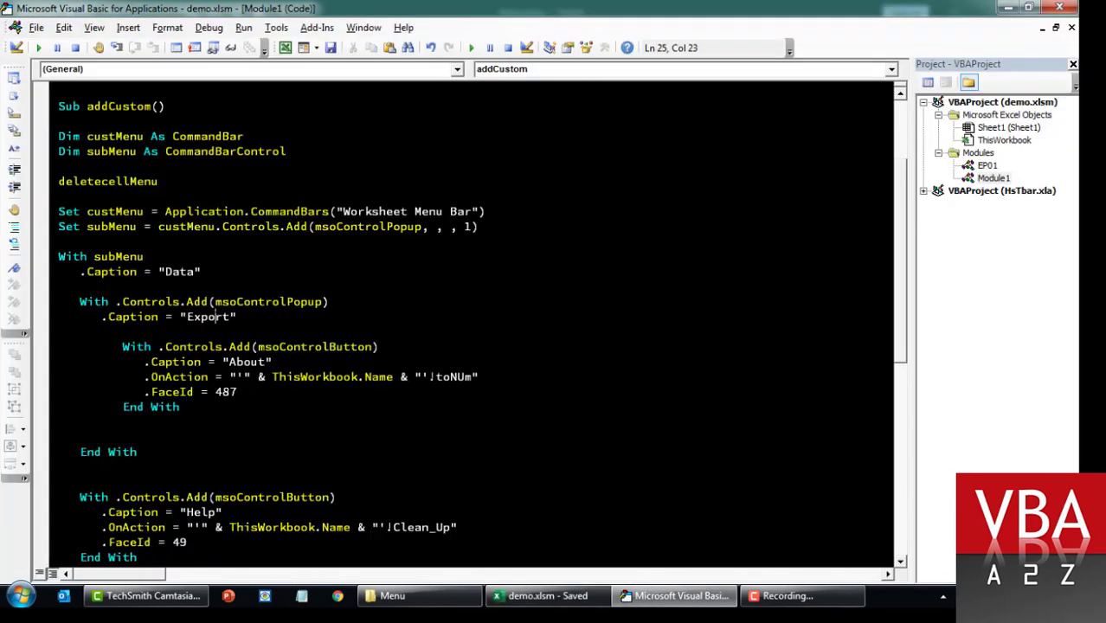
{"action": "double_click", "coordinate": [207, 317]}
{"action": "type", "text": "Import"}
{"action": "key", "text": "Down"}
Change the submenu button caption from About to Excel
{"action": "key", "text": "alt+F11"}
{"action": "key", "text": "alt+F11"}
{"action": "key", "text": "alt+F11"}
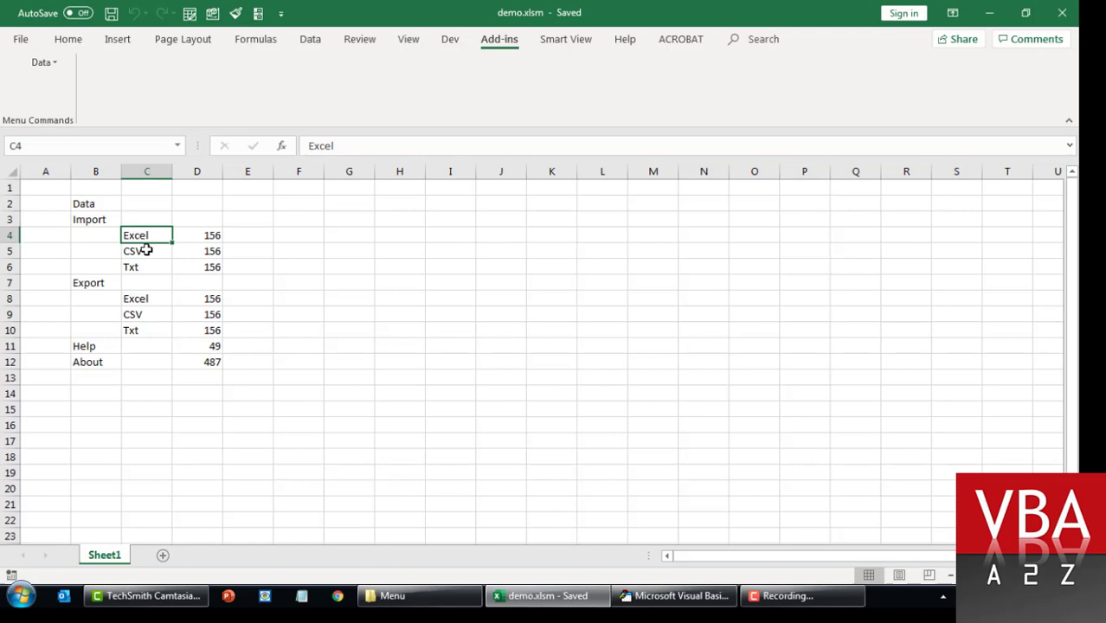
{"action": "key", "text": "alt+Tab"}
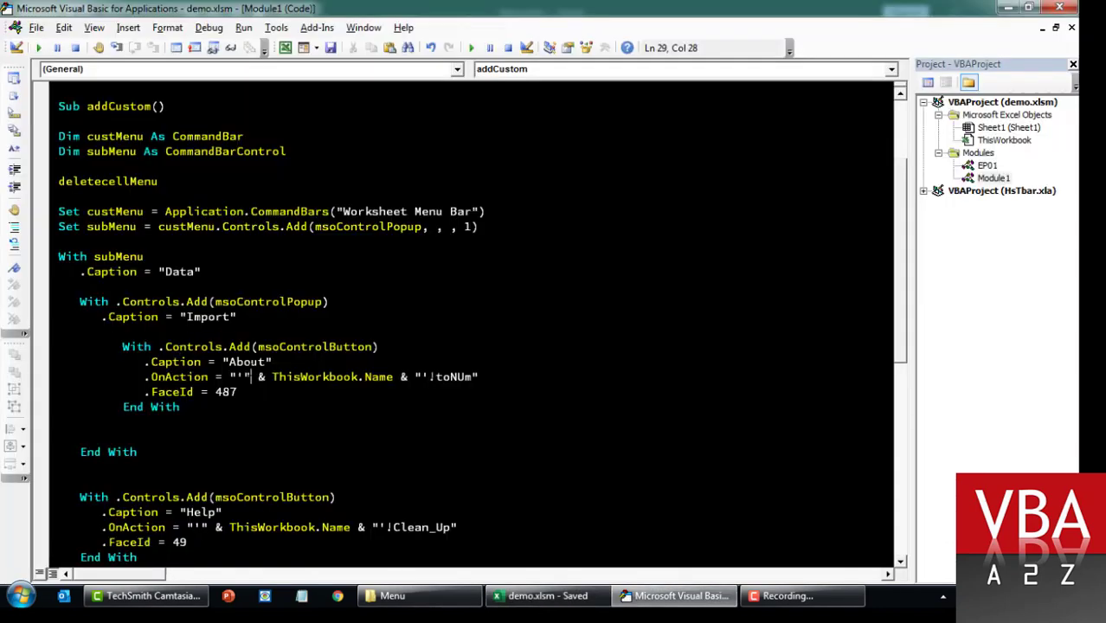
{"action": "left_click_drag", "start_coordinate": [230, 362], "coordinate": [265, 361]}
{"action": "type", "text": "Excel"}
{"action": "key", "text": "Down"}
Change the button's FaceId from 487 to 156 and delete the surplus blank line
{"action": "key", "text": "shift+End"}
{"action": "key", "text": "Down"}
{"action": "key", "text": "alt+F11"}
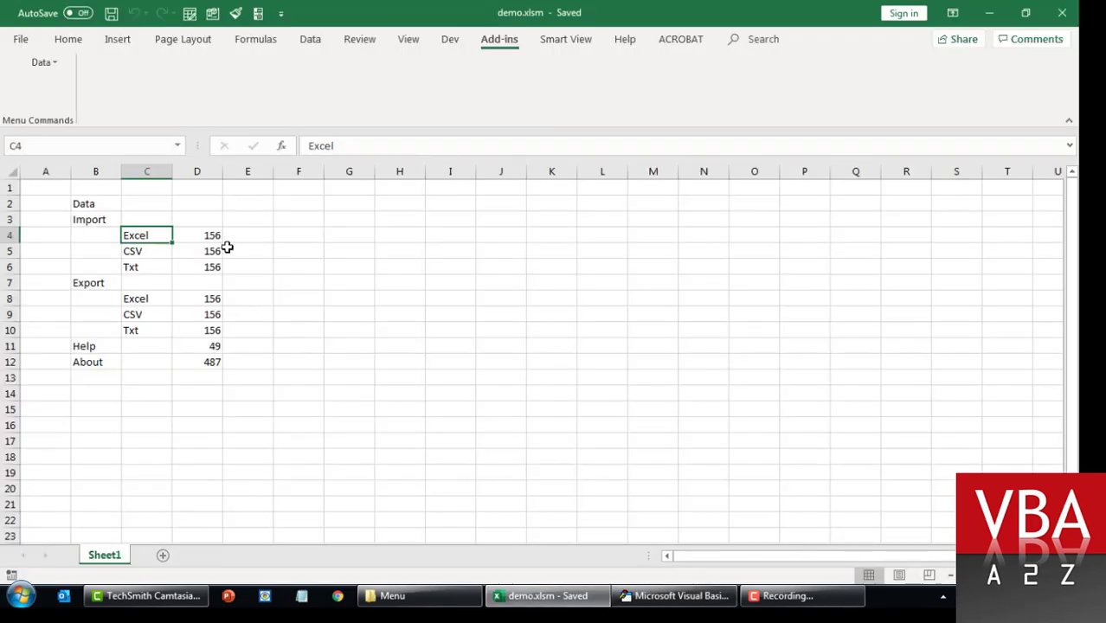
{"action": "key", "text": "alt+F11"}
{"action": "key", "text": "BackSpace"}
{"action": "key", "text": "BackSpace"}
{"action": "key", "text": "BackSpace"}
{"action": "type", "text": "156"}
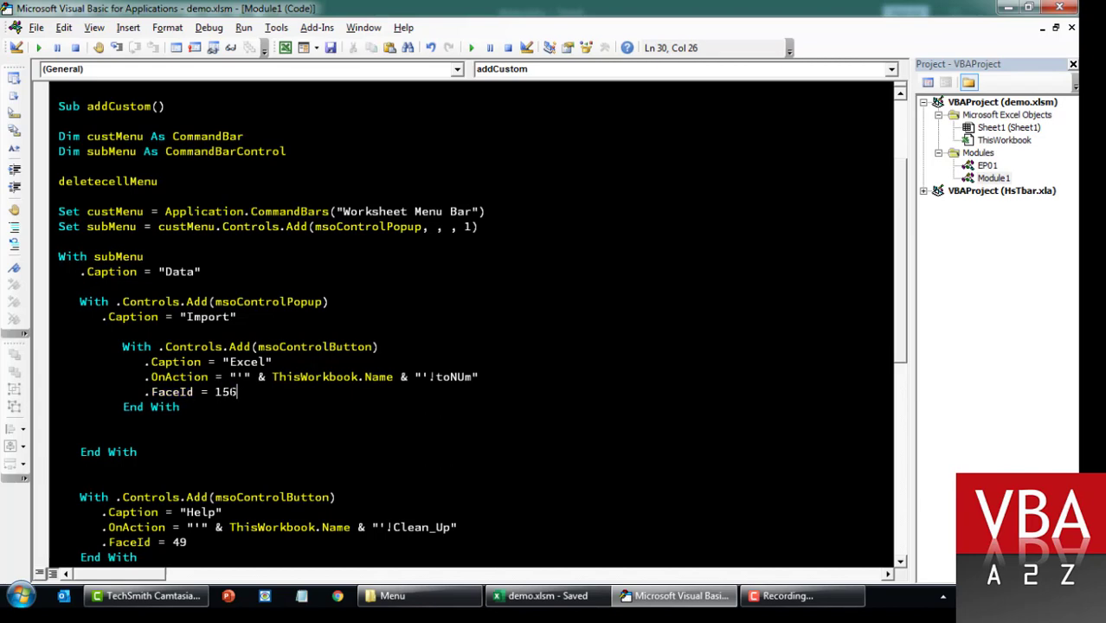
{"action": "key", "text": "alt+F11"}
{"action": "key", "text": "alt+Tab"}
{"action": "key", "text": "shift+Down"}
{"action": "key", "text": "Delete"}
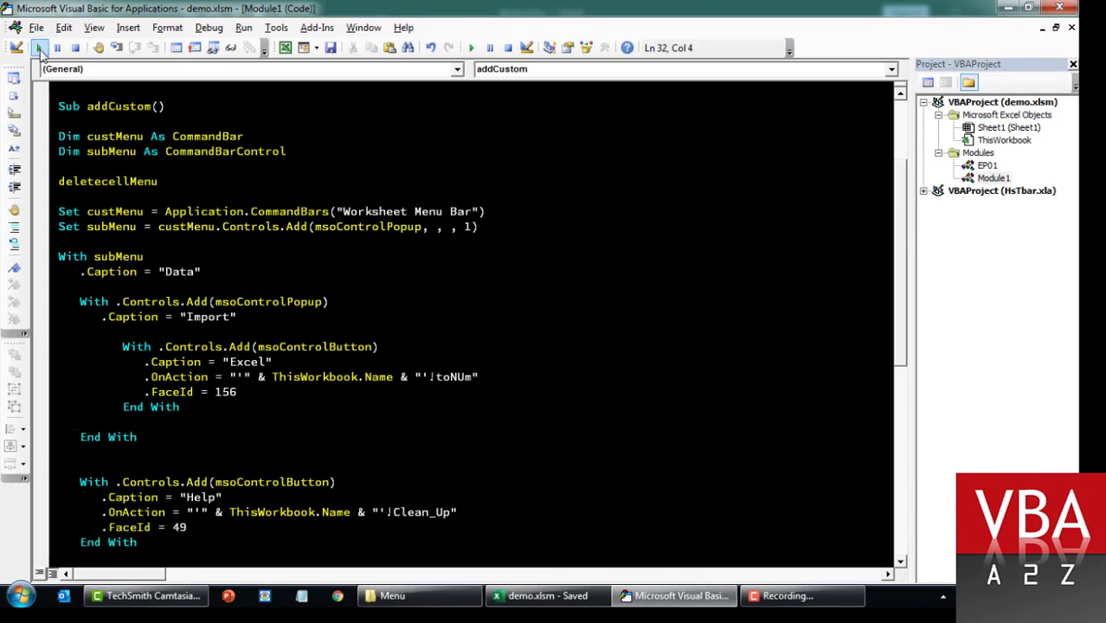
Run the macro and check that Excel's new Data drop-down has Import > Excel, Help and About
{"action": "left_click", "coordinate": [40, 48]}
{"action": "key", "text": "alt+Tab"}
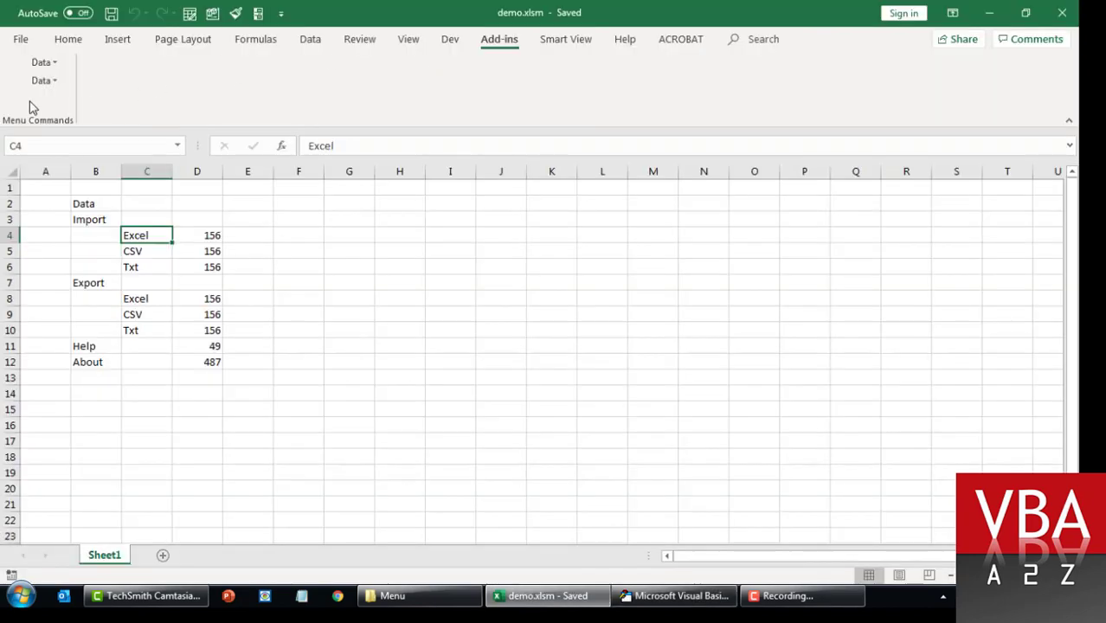
{"action": "left_click", "coordinate": [52, 81]}
{"action": "mouse_move", "coordinate": [54, 100]}
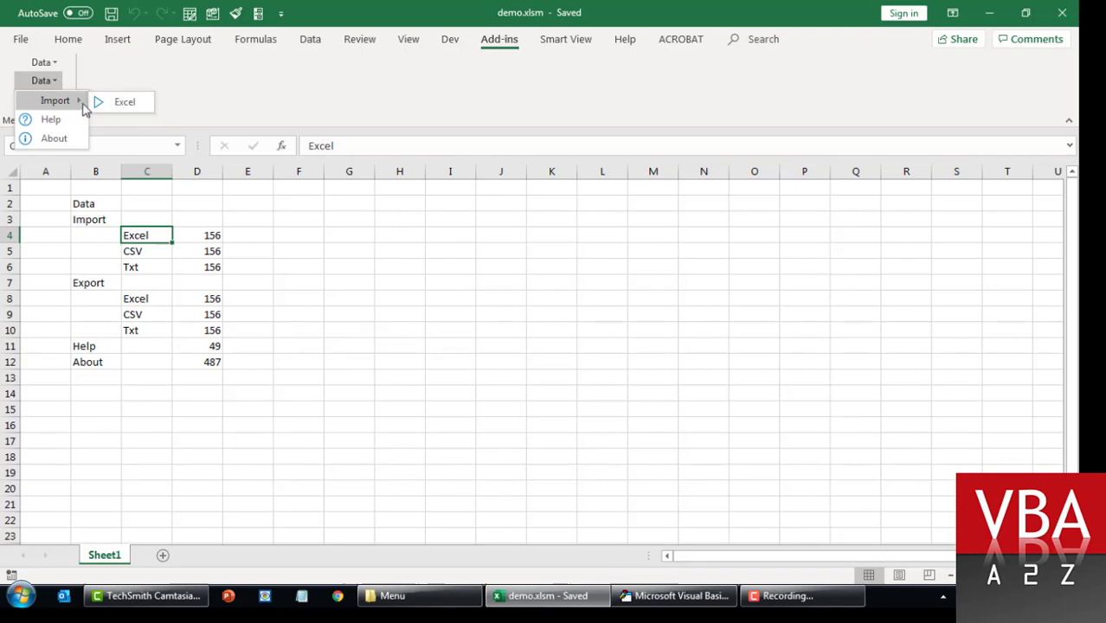
{"action": "key", "text": "Escape"}
{"action": "key", "text": "alt+Tab"}
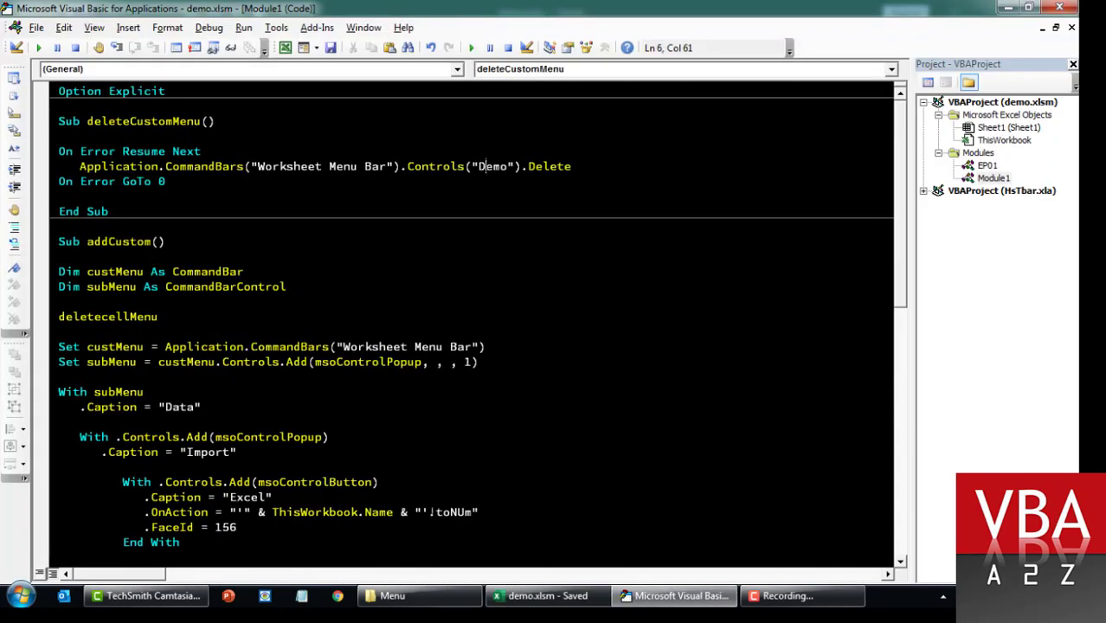
Replace "Demo" with "Data" in the deleteCustomMenu routine
{"action": "double_click", "coordinate": [493, 166]}
{"action": "left_click", "coordinate": [167, 406]}
{"action": "double_click", "coordinate": [169, 406]}
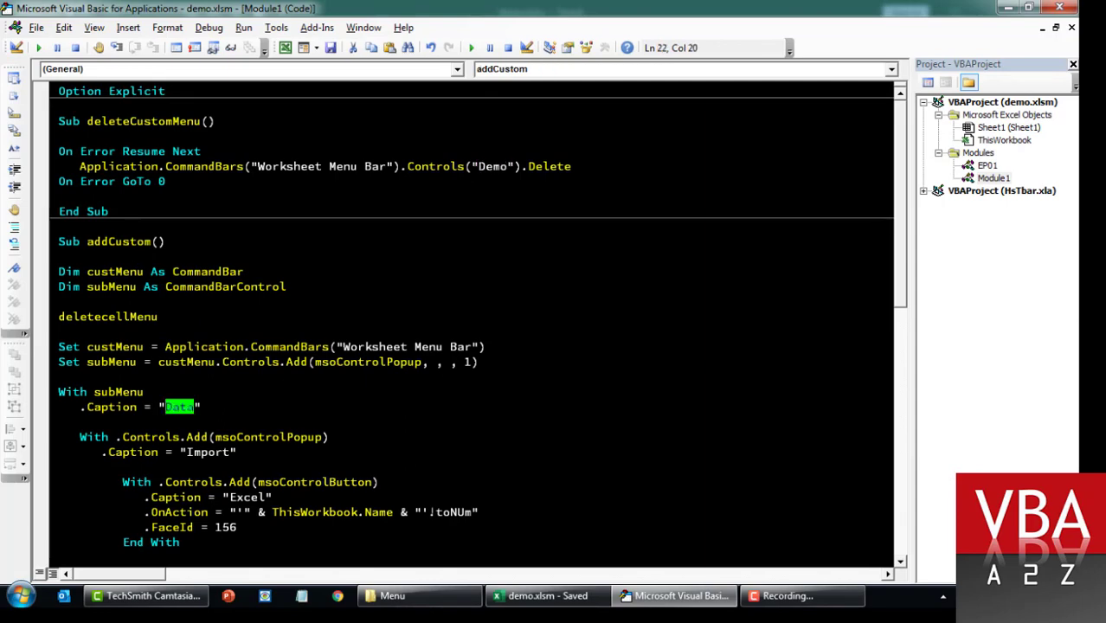
{"action": "key", "text": "ctrl+c"}
{"action": "double_click", "coordinate": [494, 166]}
{"action": "key", "text": "ctrl+v"}
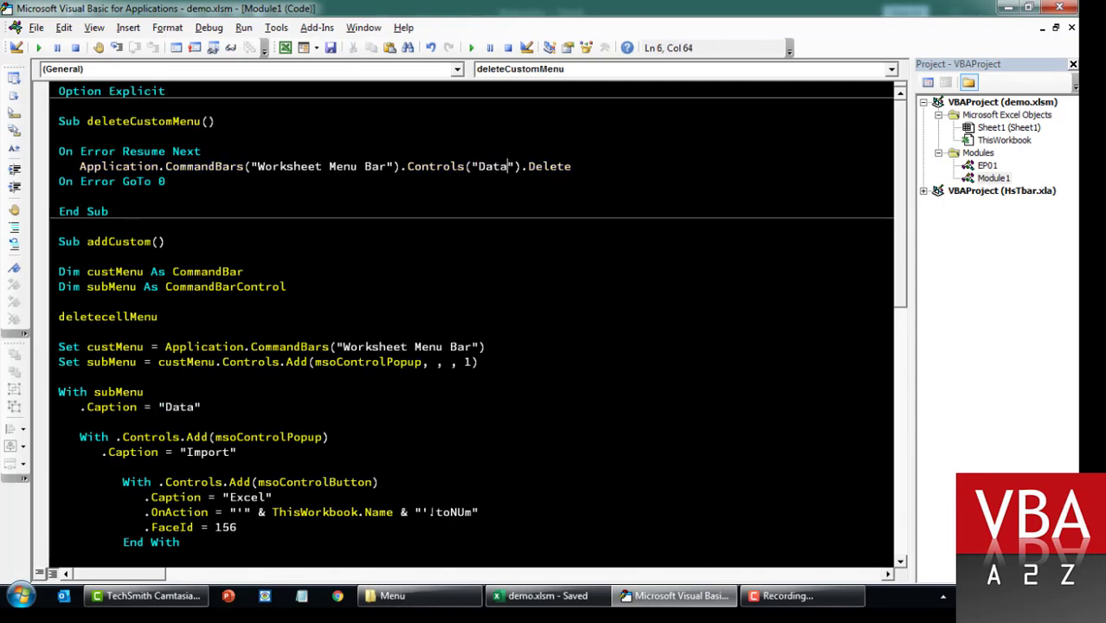
Delete the leftover Data custom command from Excel's Add-ins tab
{"action": "key", "text": "alt+Tab"}
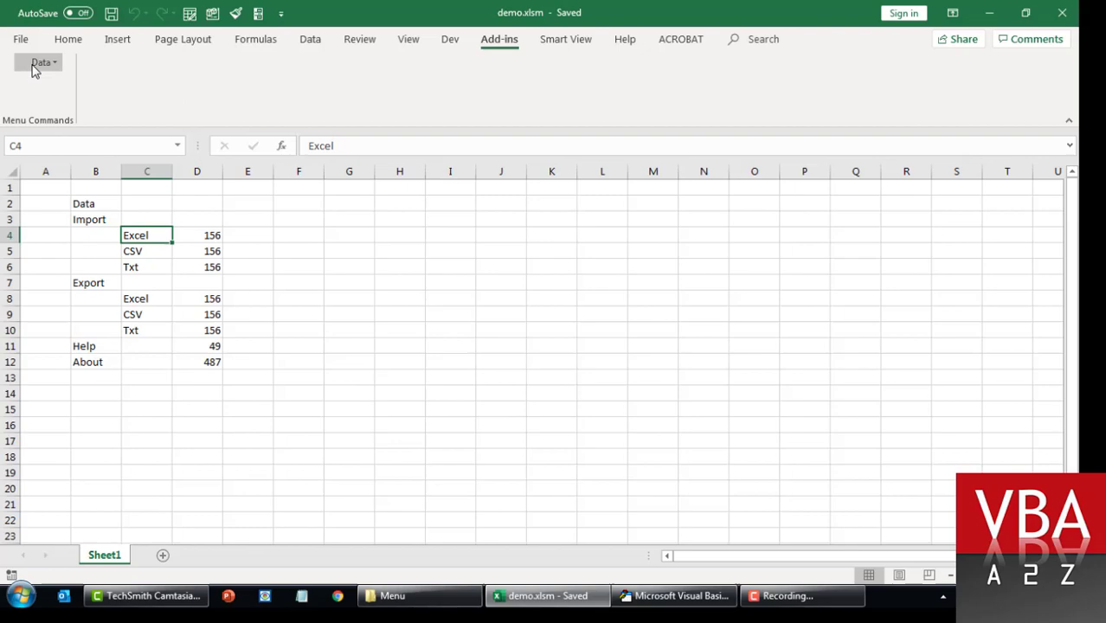
{"action": "right_click", "coordinate": [39, 63]}
{"action": "left_click", "coordinate": [49, 93]}
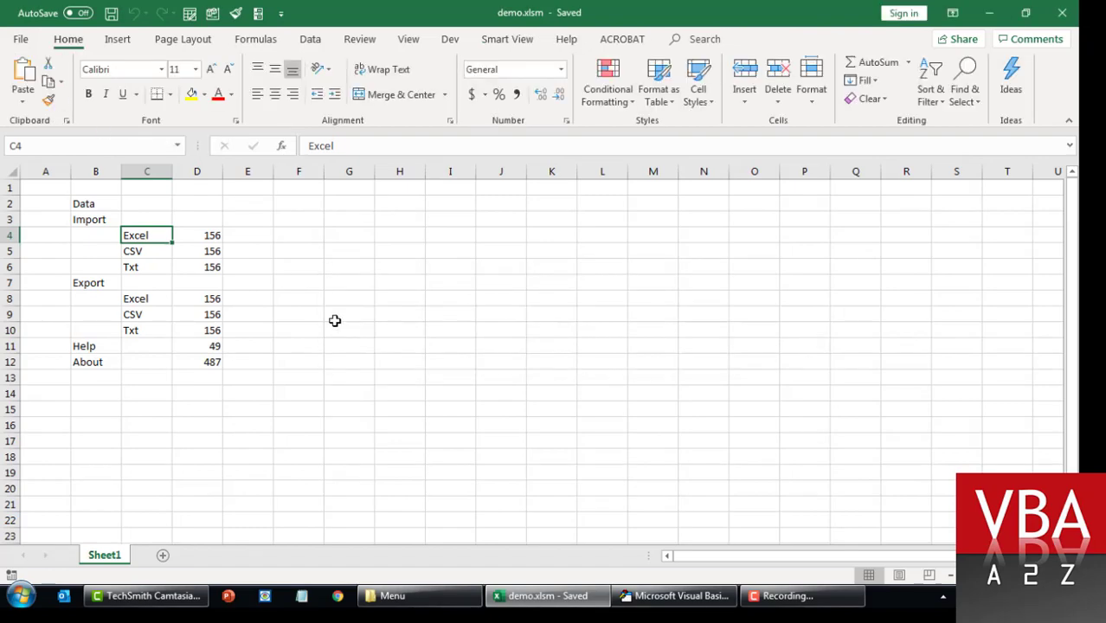
{"action": "key", "text": "alt+Tab"}
Paste two copies of the Excel button's With block below the original
{"action": "scroll", "coordinate": [467, 320], "scroll_direction": "down", "scroll_amount": 7}
{"action": "scroll", "coordinate": [467, 320], "scroll_direction": "down", "scroll_amount": 1}
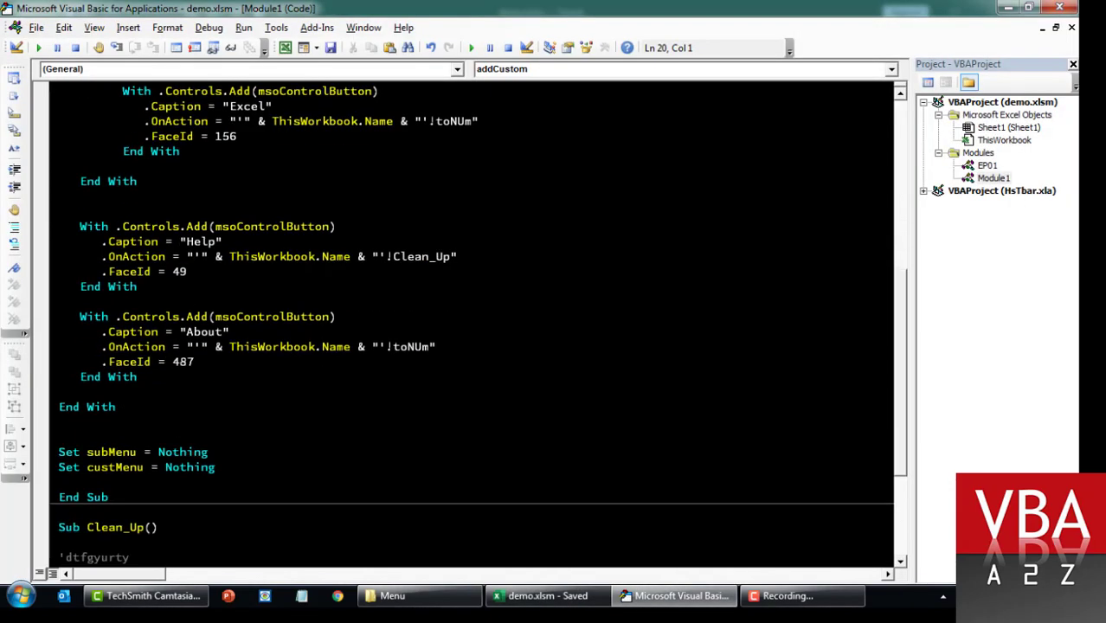
{"action": "scroll", "coordinate": [468, 320], "scroll_direction": "up", "scroll_amount": 2}
{"action": "left_click_drag", "start_coordinate": [180, 242], "coordinate": [33, 181]}
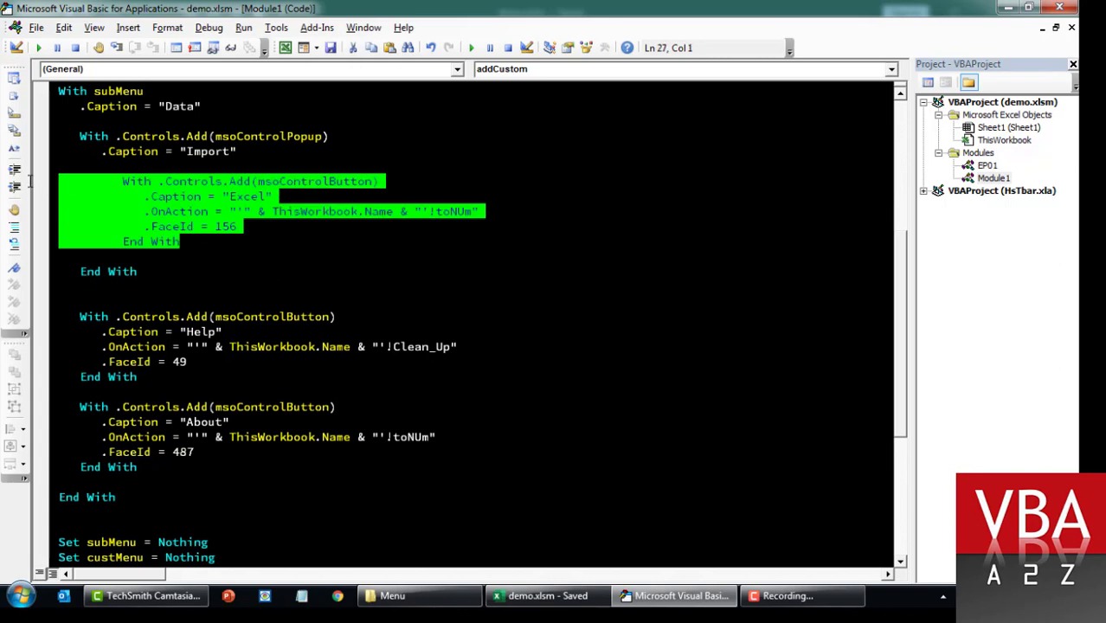
{"action": "key", "text": "ctrl+c"}
{"action": "key", "text": "Right"}
{"action": "key", "text": "Return"}
{"action": "key", "text": "Return"}
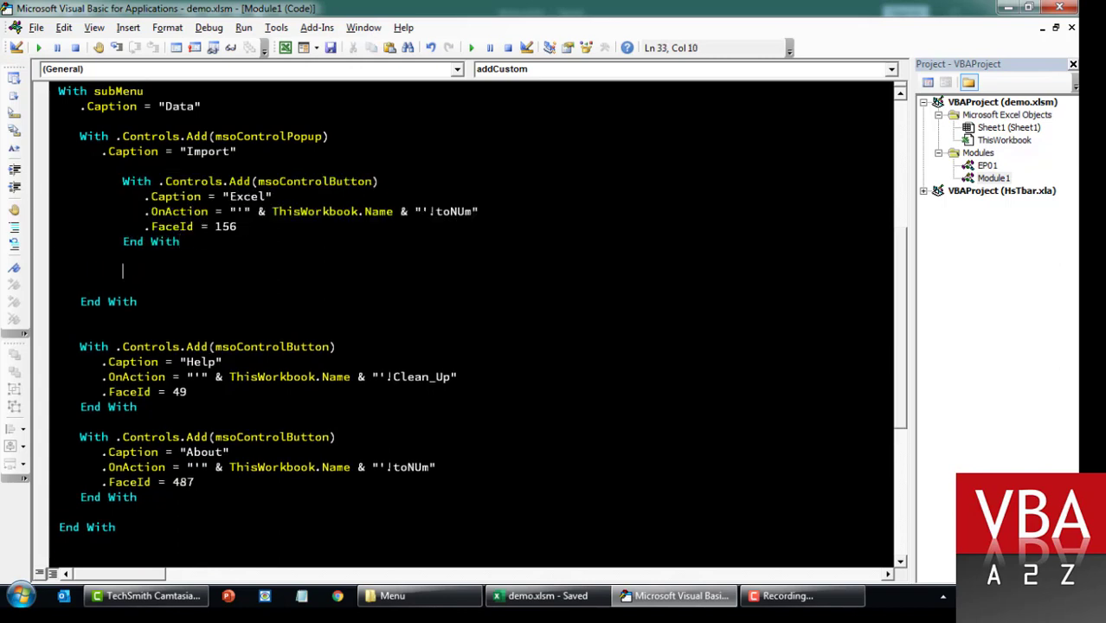
{"action": "key", "text": "ctrl+v"}
{"action": "key", "text": "Return"}
{"action": "key", "text": "Return"}
{"action": "key", "text": "ctrl+v"}
Align the indentation of the copied button blocks with the original
{"action": "key", "text": "Up"}
{"action": "key", "text": "Up"}
{"action": "key", "text": "Up"}
{"action": "key", "text": "Up"}
{"action": "key", "text": "Up"}
{"action": "key", "text": "Up"}
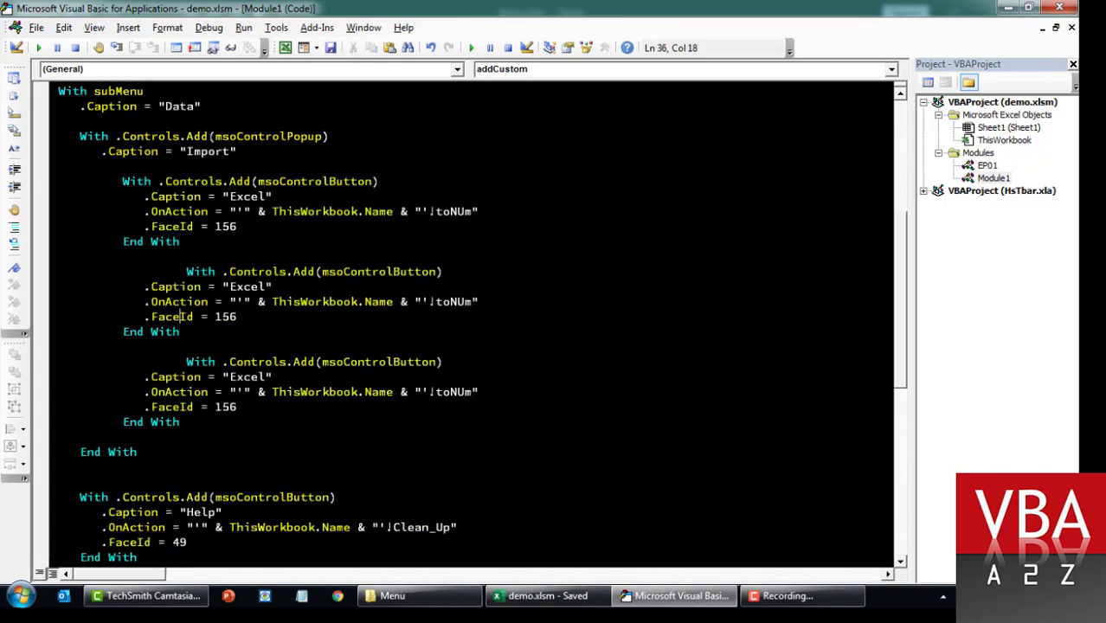
{"action": "key", "text": "Up"}
{"action": "key", "text": "Up"}
{"action": "key", "text": "Up"}
{"action": "key", "text": "BackSpace"}
{"action": "key", "text": "BackSpace"}
{"action": "key", "text": "BackSpace"}
{"action": "key", "text": "BackSpace"}
{"action": "key", "text": "BackSpace"}
{"action": "key", "text": "BackSpace"}
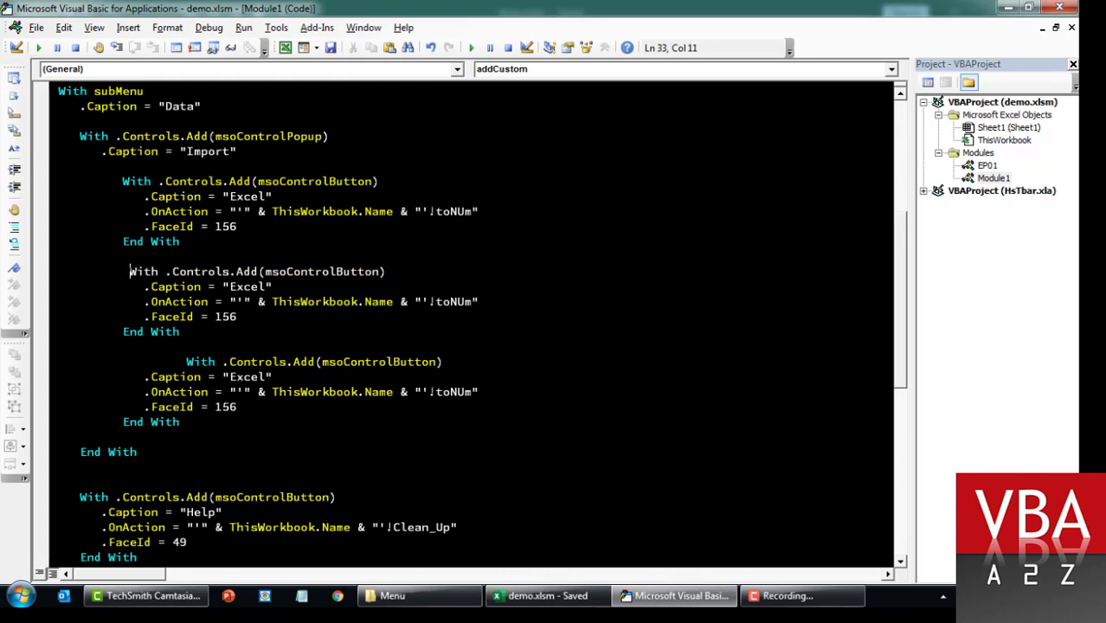
{"action": "key", "text": "BackSpace"}
{"action": "key", "text": "BackSpace"}
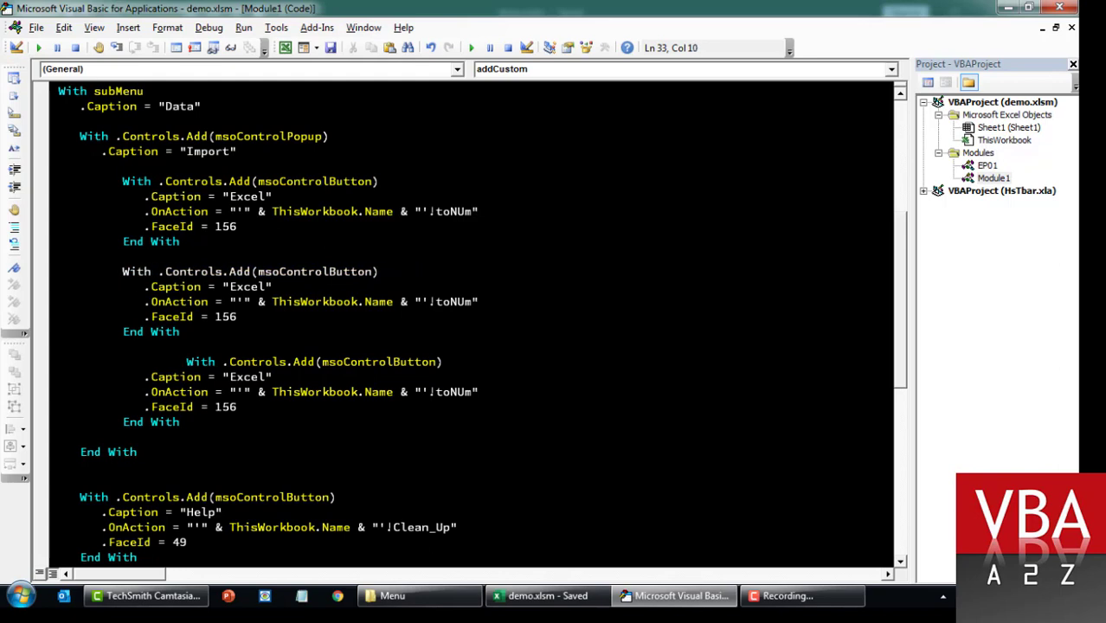
{"action": "left_click_drag", "start_coordinate": [187, 361], "coordinate": [124, 362]}
{"action": "key", "text": "BackSpace"}
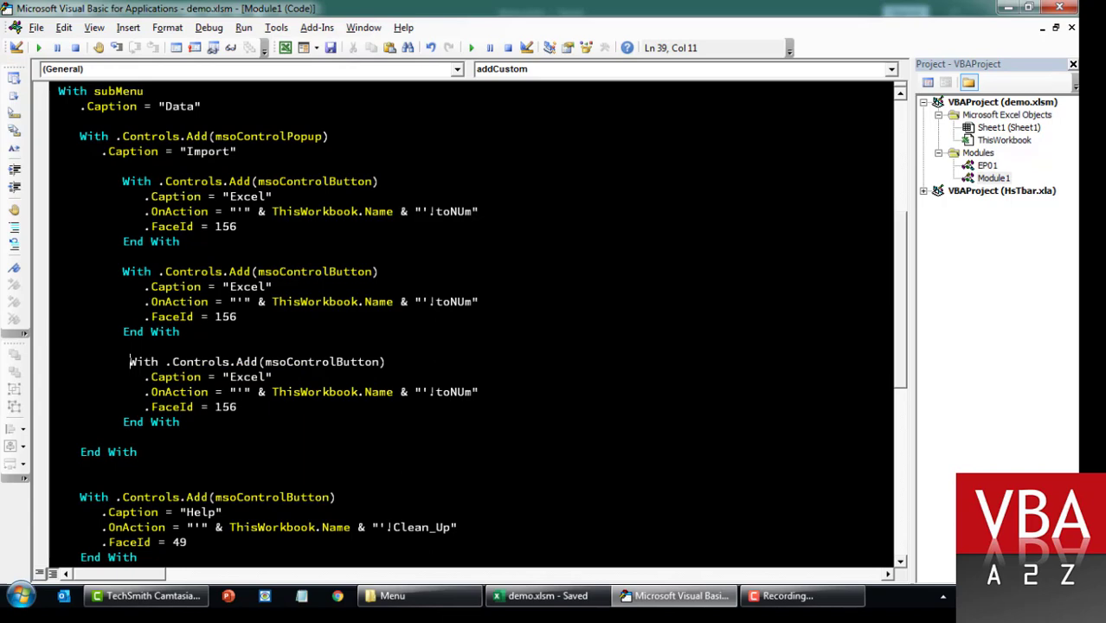
Caption the two copied buttons CSV and TXT
{"action": "key", "text": "alt+F11"}
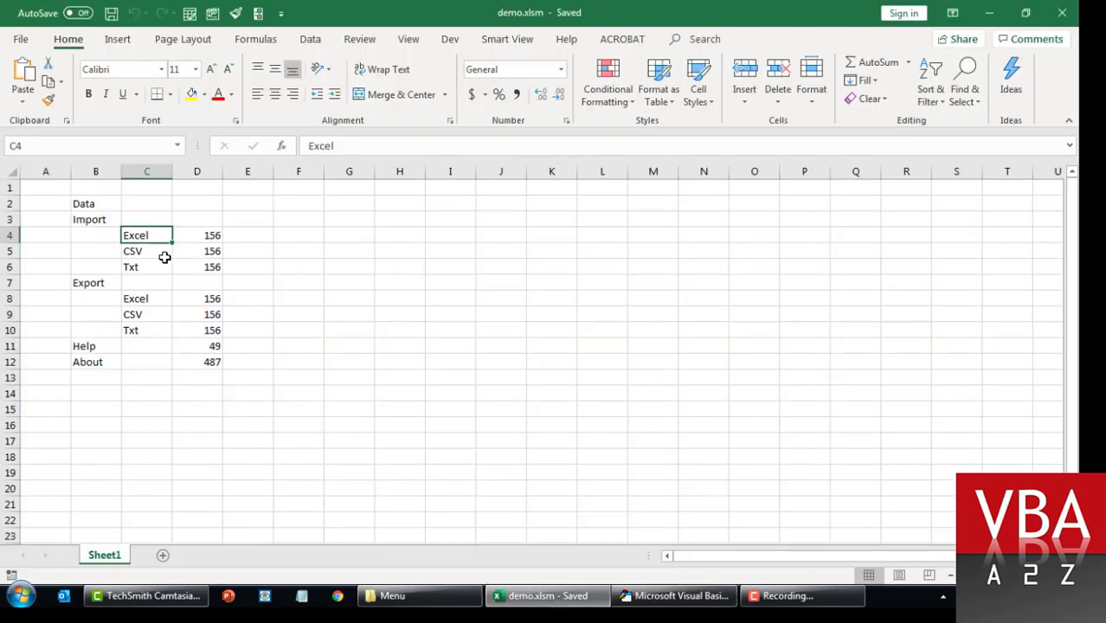
{"action": "left_click", "coordinate": [163, 252]}
{"action": "key", "text": "alt+F11"}
{"action": "double_click", "coordinate": [250, 287]}
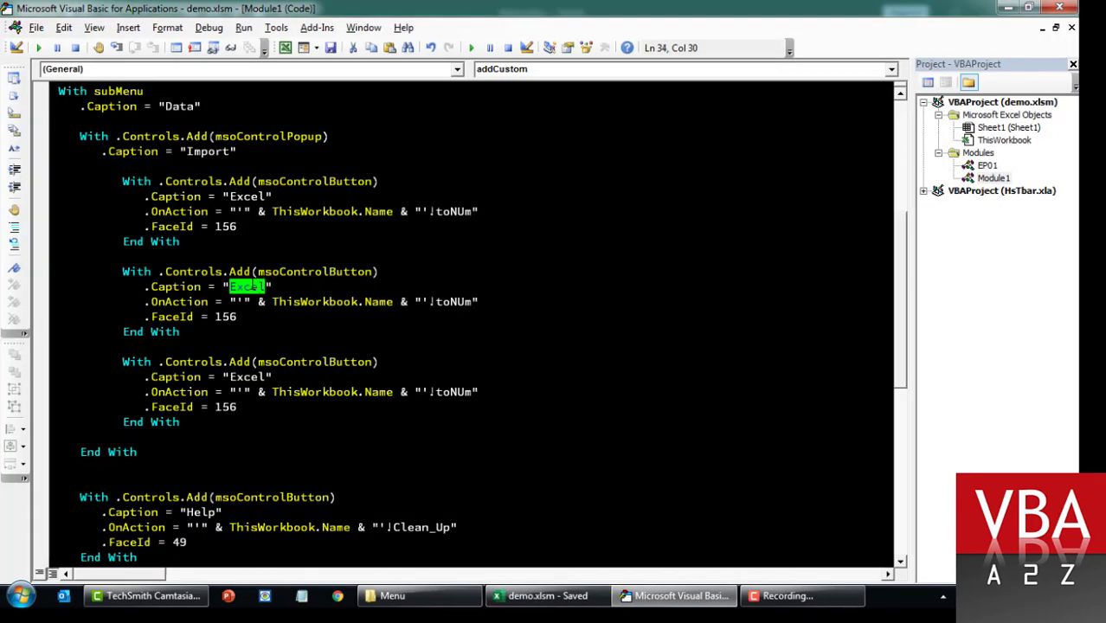
{"action": "type", "text": "VSC"}
{"action": "key", "text": "BackSpace"}
{"action": "key", "text": "BackSpace"}
{"action": "key", "text": "BackSpace"}
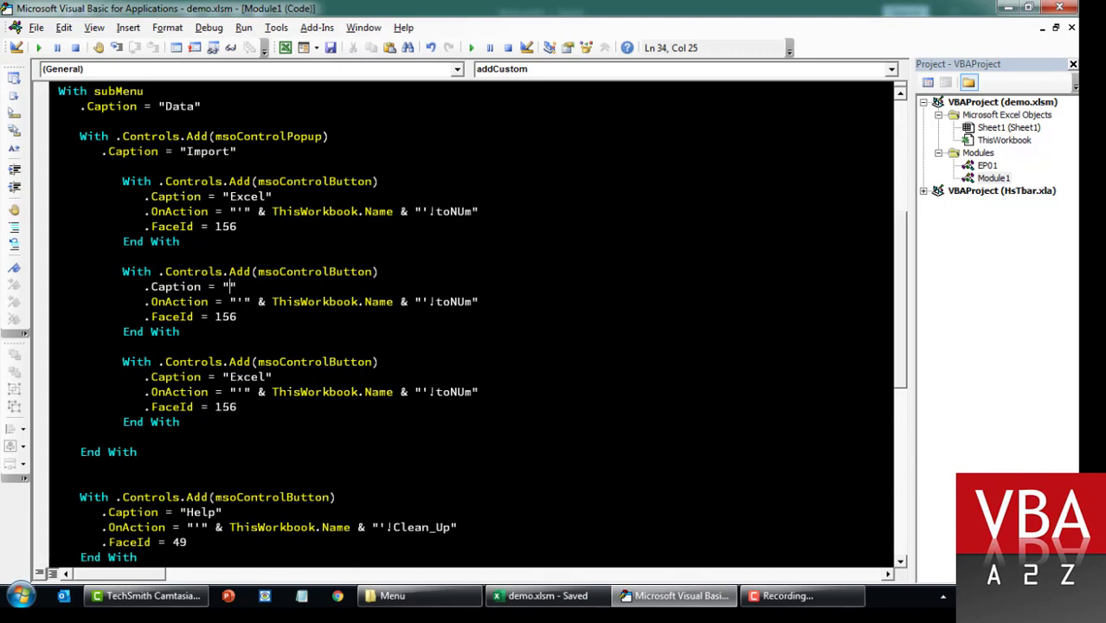
{"action": "type", "text": "CSV"}
{"action": "double_click", "coordinate": [250, 376]}
{"action": "type", "text": "TXT"}
Test Excel's Data menu to confirm Import lists Excel, CSV and TXT
{"action": "mouse_move", "coordinate": [57, 166]}
{"action": "left_mouse_down"}
{"action": "mouse_move", "coordinate": [260, 381]}
{"action": "mouse_move", "coordinate": [242, 407]}
{"action": "mouse_move", "coordinate": [182, 424]}
{"action": "left_mouse_up"}
{"action": "left_click", "coordinate": [180, 422]}
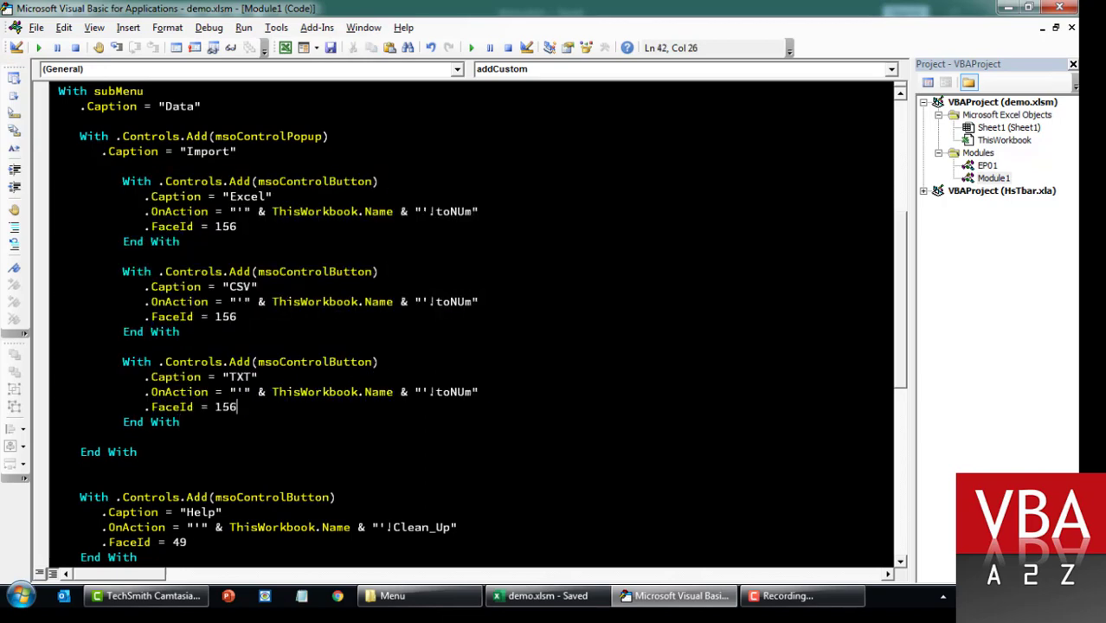
{"action": "key", "text": "alt+F11"}
{"action": "left_click", "coordinate": [506, 40]}
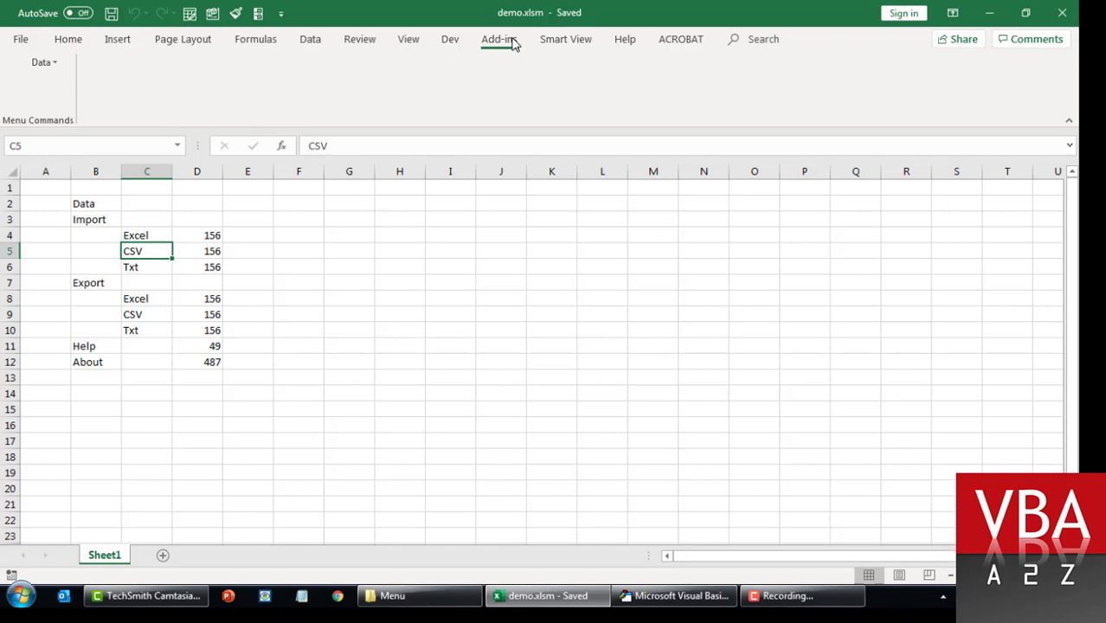
{"action": "left_click", "coordinate": [43, 62]}
{"action": "mouse_move", "coordinate": [54, 82]}
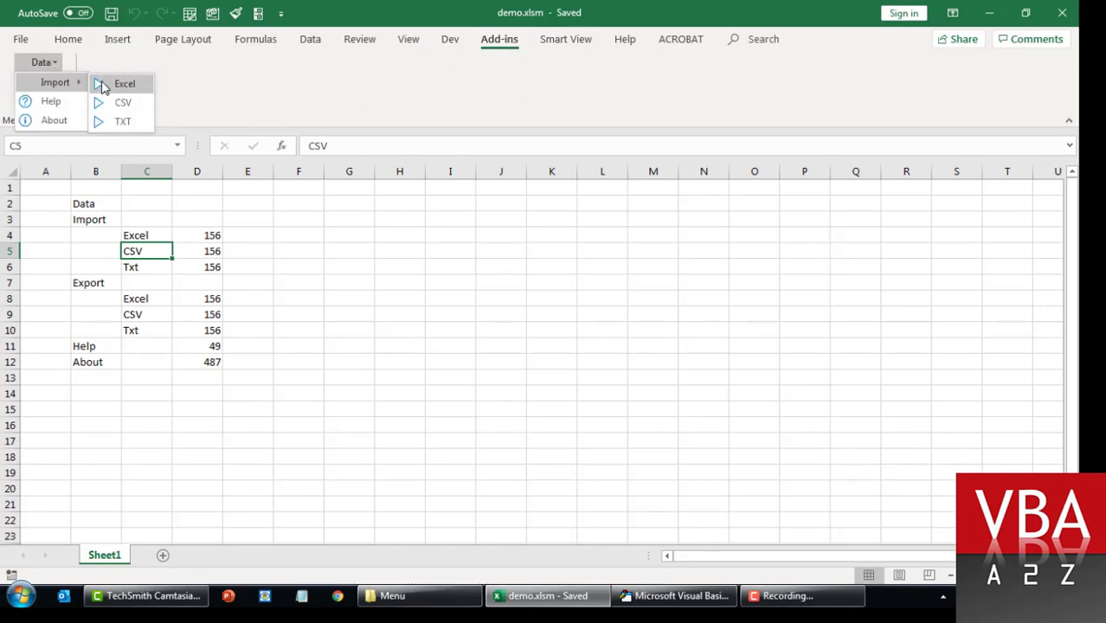
{"action": "key", "text": "alt+F11"}
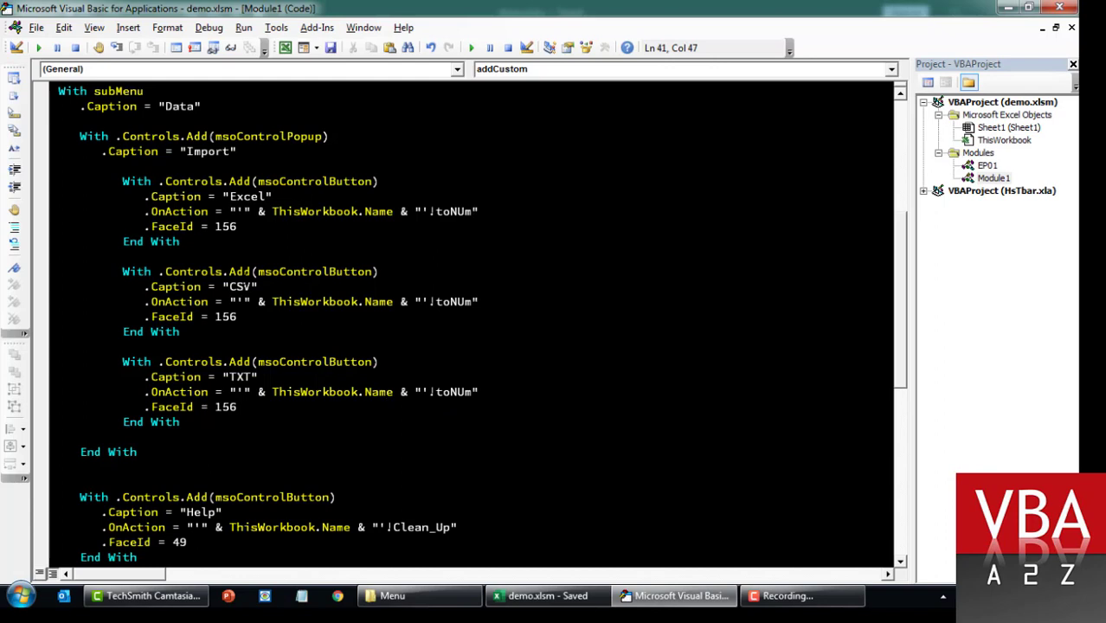
Add dashed '----- comment separators around the Import submenu code
{"action": "left_click", "coordinate": [80, 121]}
{"action": "key", "text": "Return"}
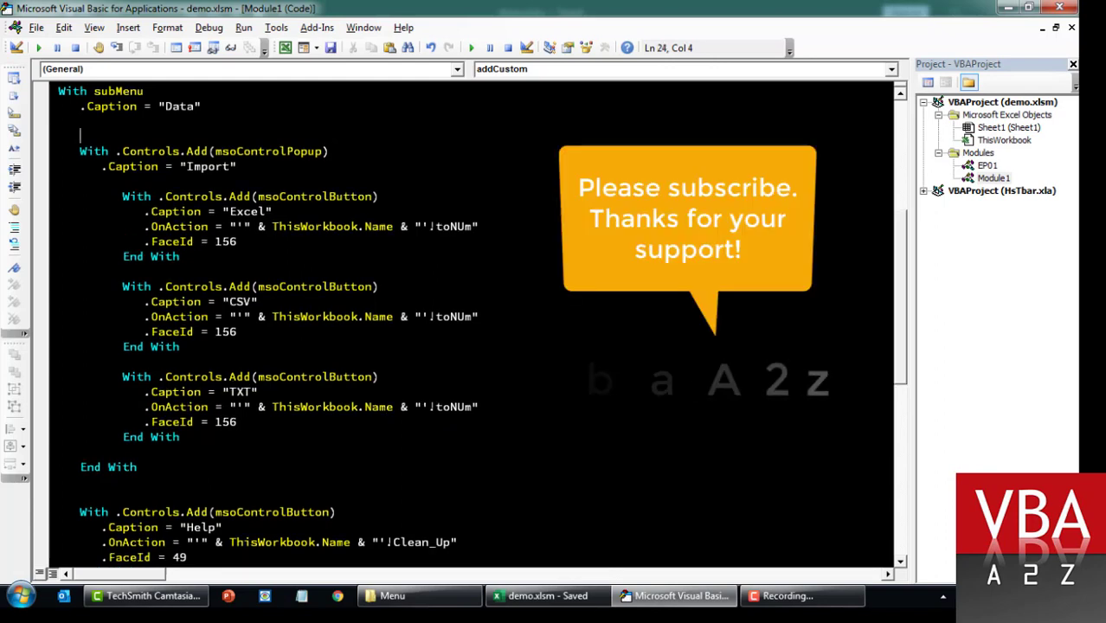
{"action": "type", "text": "'-------------------------"}
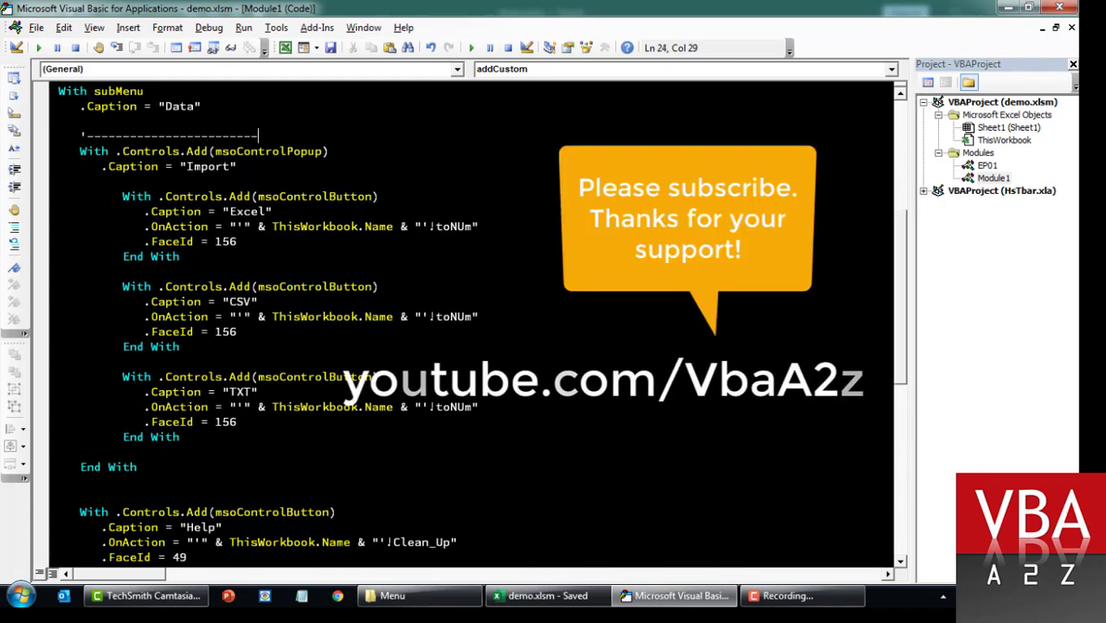
{"action": "type", "text": "----------"}
{"action": "key", "text": "shift+Home"}
{"action": "key", "text": "ctrl+c"}
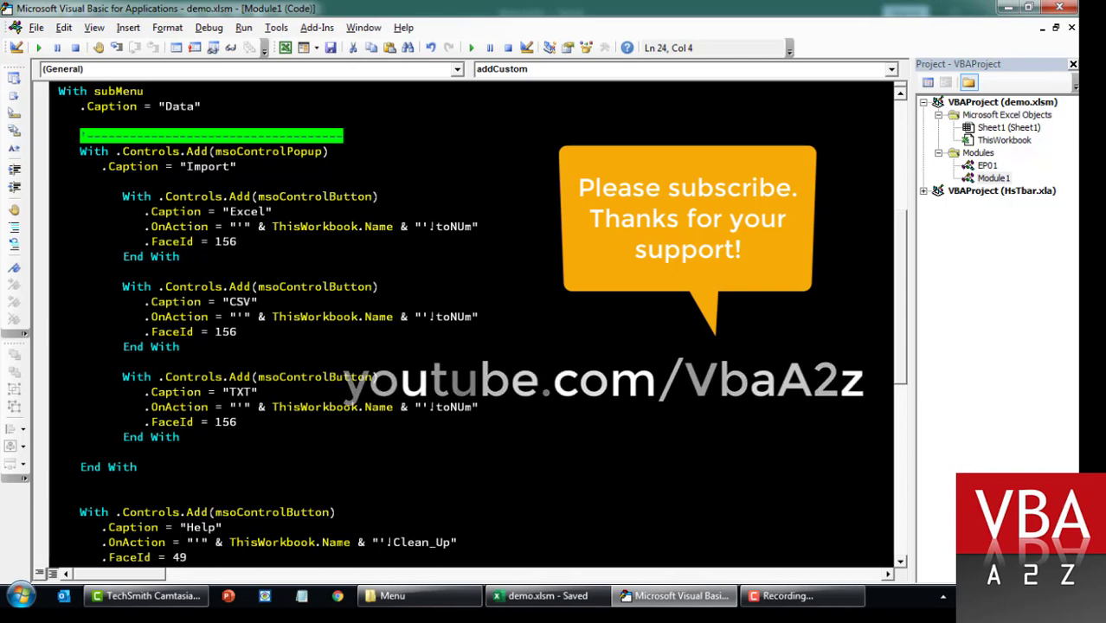
{"action": "key", "text": "ctrl+v"}
{"action": "key", "text": "Up"}
{"action": "key", "text": "Return"}
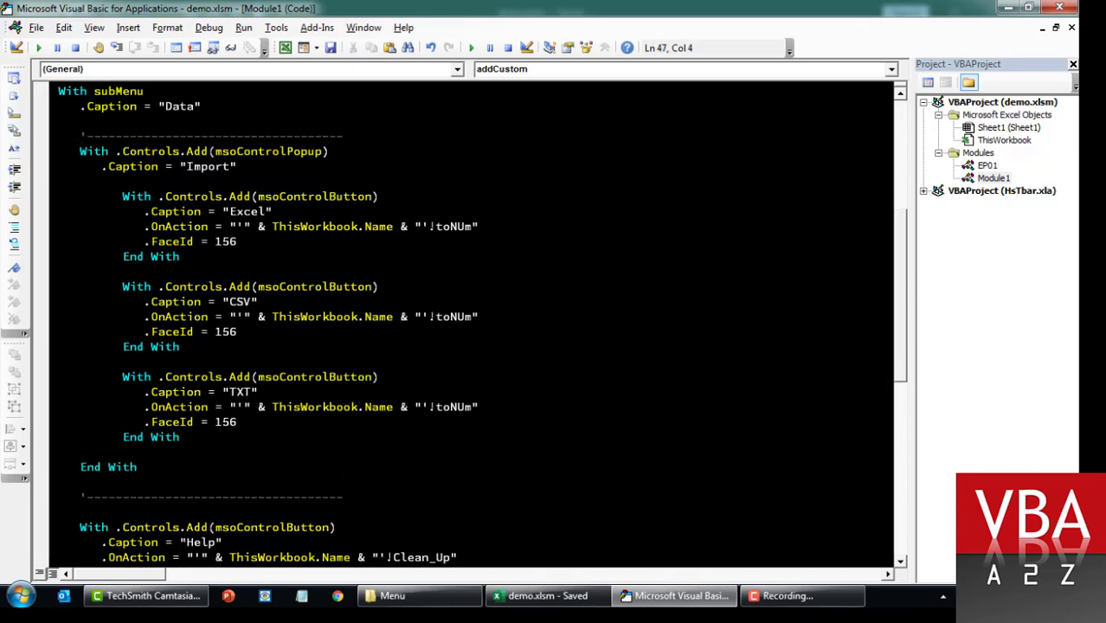
Duplicate the Import submenu block below it and caption the copy Export
{"action": "key", "text": "shift+Up"}
{"action": "key", "text": "shift+Up"}
{"action": "key", "text": "shift+Up"}
{"action": "key", "text": "shift+Home"}
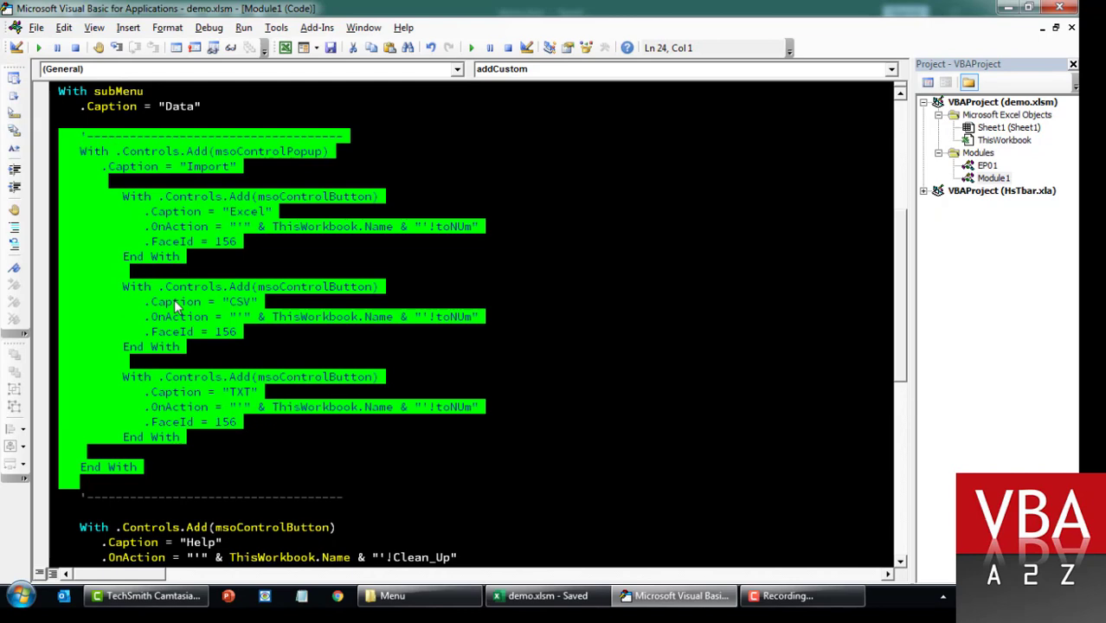
{"action": "key", "text": "ctrl+c"}
{"action": "key", "text": "Down"}
{"action": "key", "text": "Return"}
{"action": "key", "text": "ctrl+v"}
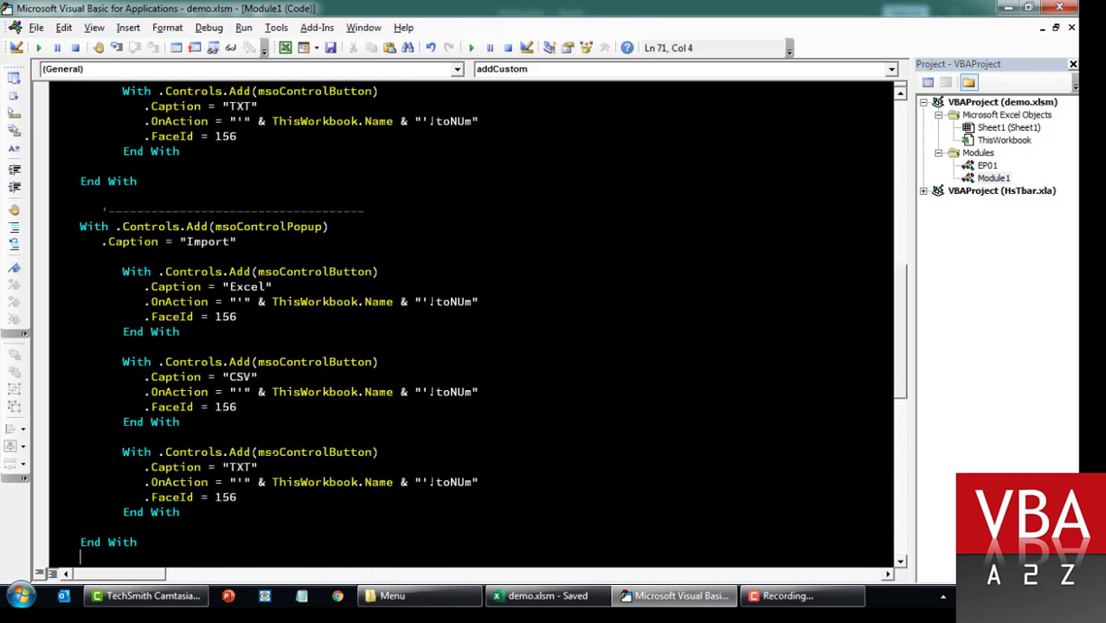
{"action": "double_click", "coordinate": [208, 226]}
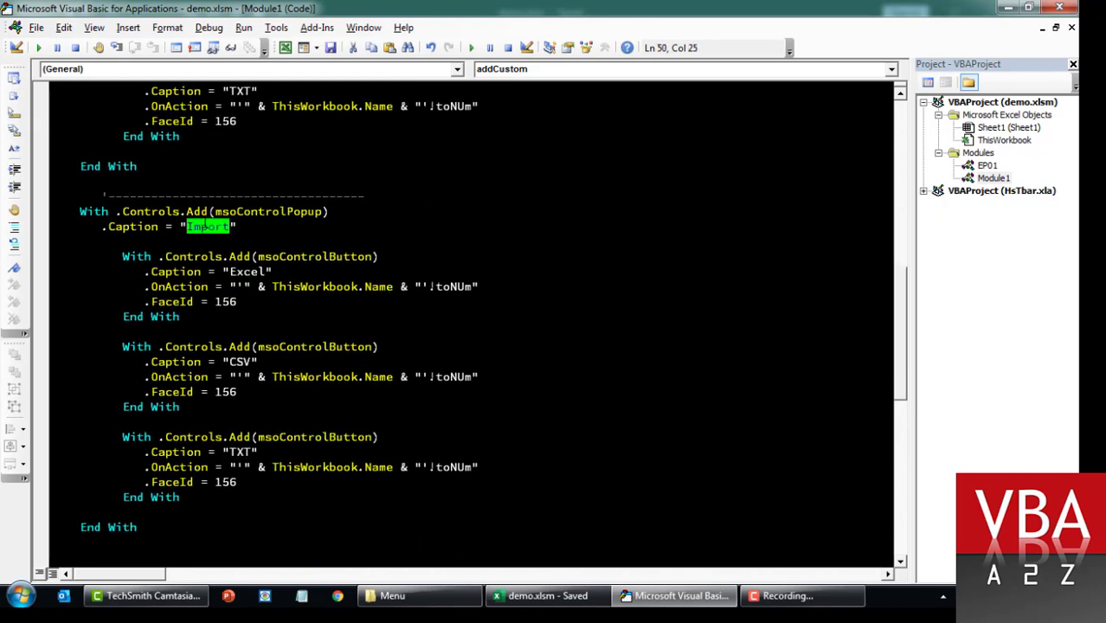
{"action": "type", "text": "Export"}
{"action": "key", "text": "Down"}
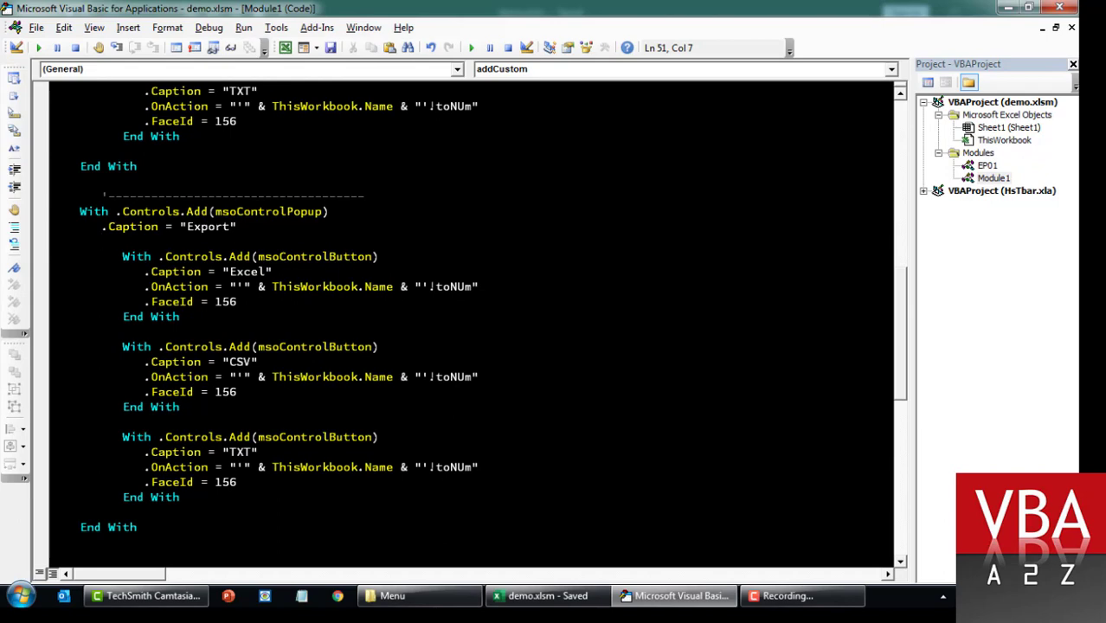
Test the Data drop-down in Excel, finding the Export submenu and a duplicate Data menu
{"action": "left_click_drag", "start_coordinate": [101, 241], "coordinate": [255, 510]}
{"action": "key", "text": "alt+F11"}
{"action": "key", "text": "alt+F11"}
{"action": "key", "text": "alt+F11"}
{"action": "left_click", "coordinate": [54, 81]}
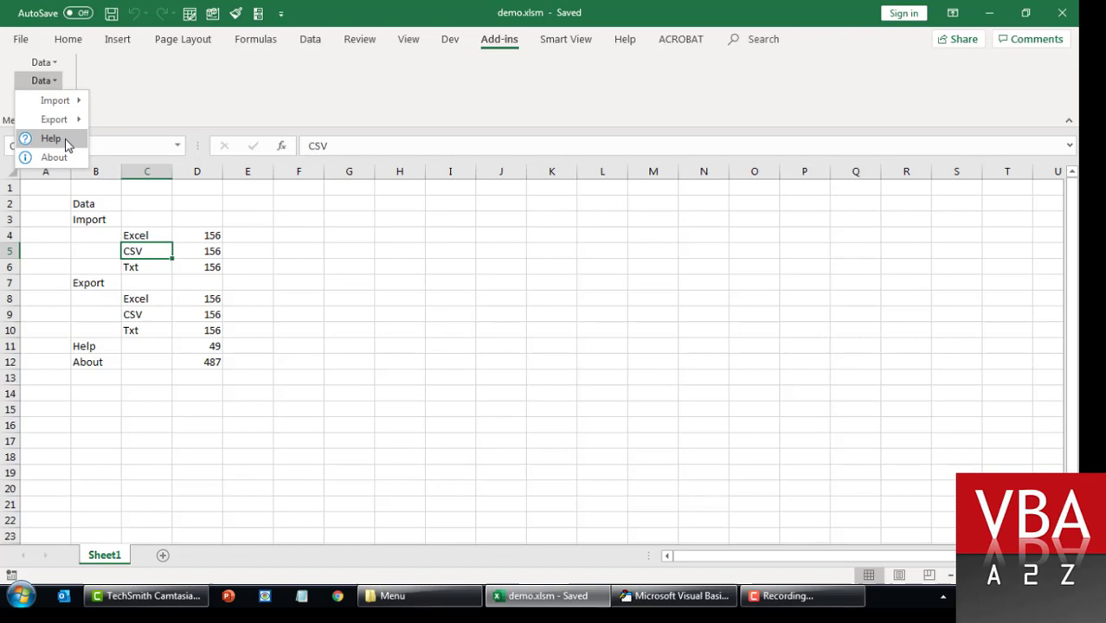
{"action": "left_click", "coordinate": [214, 90]}
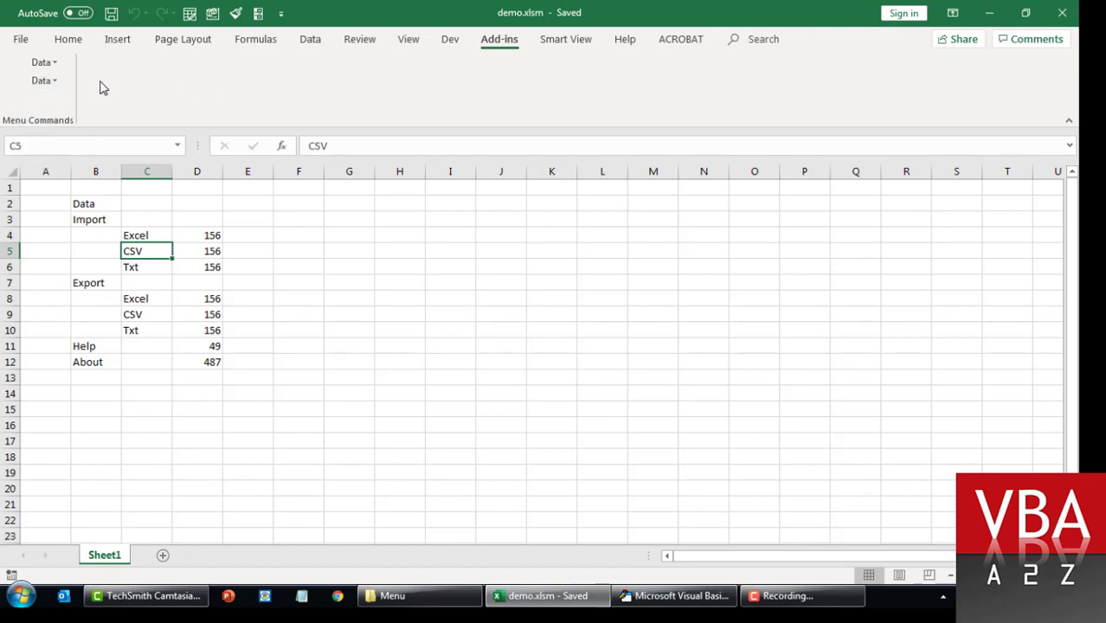
{"action": "right_click", "coordinate": [41, 87]}
Swap the delete line's control name for index 1 and re-maximize the editor
{"action": "key", "text": "alt+F11"}
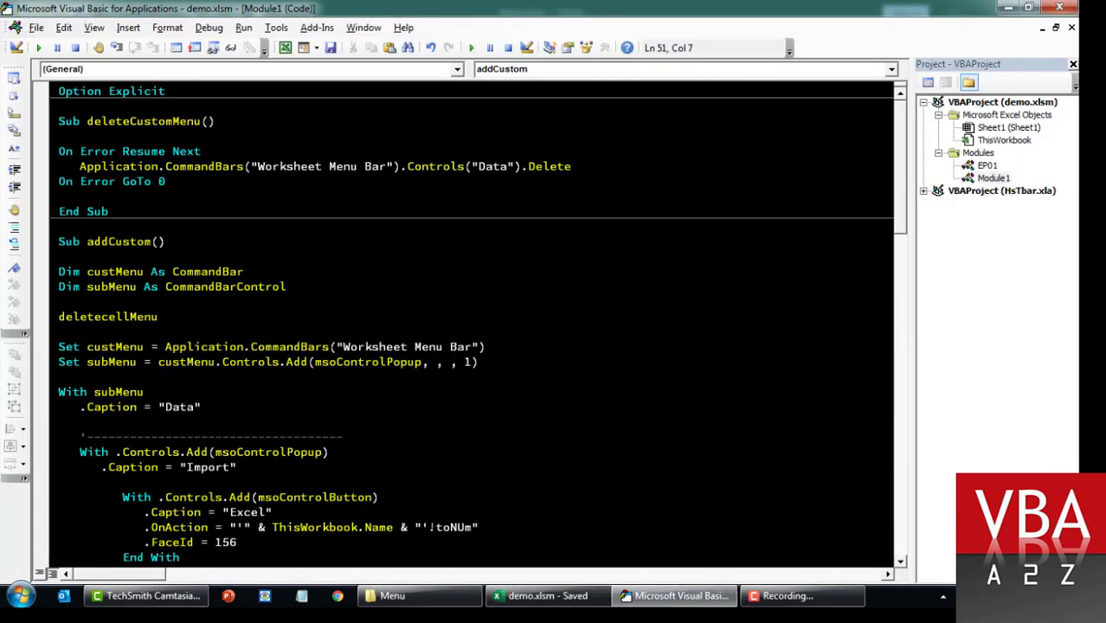
{"action": "left_click_drag", "start_coordinate": [477, 166], "coordinate": [513, 166]}
{"action": "key", "text": "Delete"}
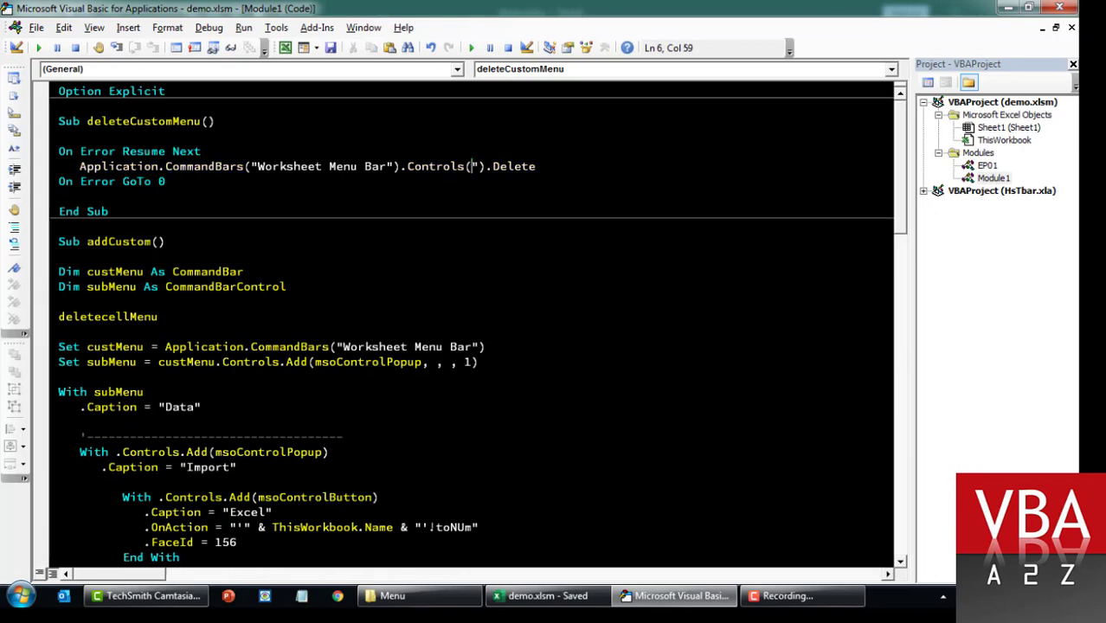
{"action": "type", "text": "1"}
{"action": "left_click_drag", "start_coordinate": [430, 4], "coordinate": [595, 119]}
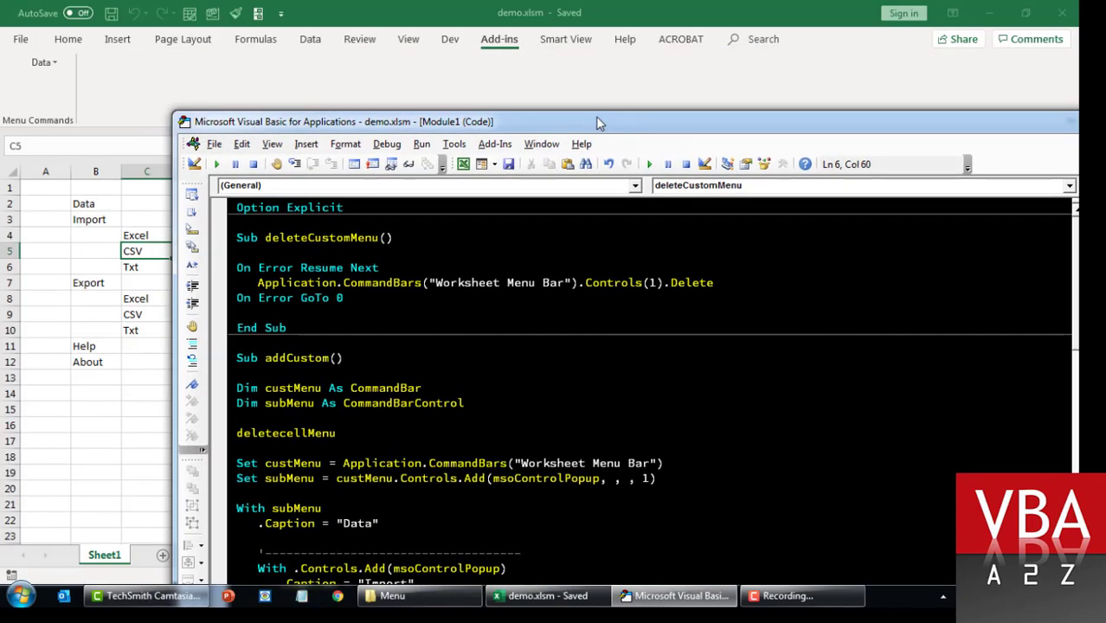
{"action": "key", "text": "Down"}
{"action": "key", "text": "Down"}
{"action": "key", "text": "Down"}
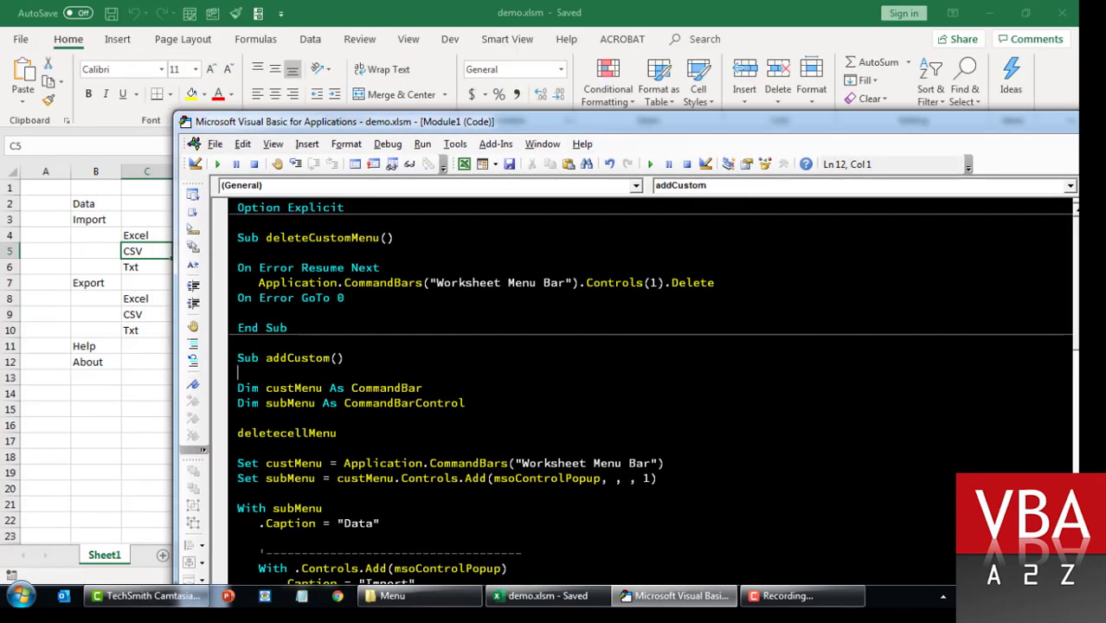
{"action": "key", "text": "alt+space"}
{"action": "key", "text": "x"}
{"action": "key", "text": "Down"}
{"action": "key", "text": "Down"}
{"action": "key", "text": "Down"}
{"action": "scroll", "coordinate": [472, 325], "scroll_direction": "down", "scroll_amount": 2}
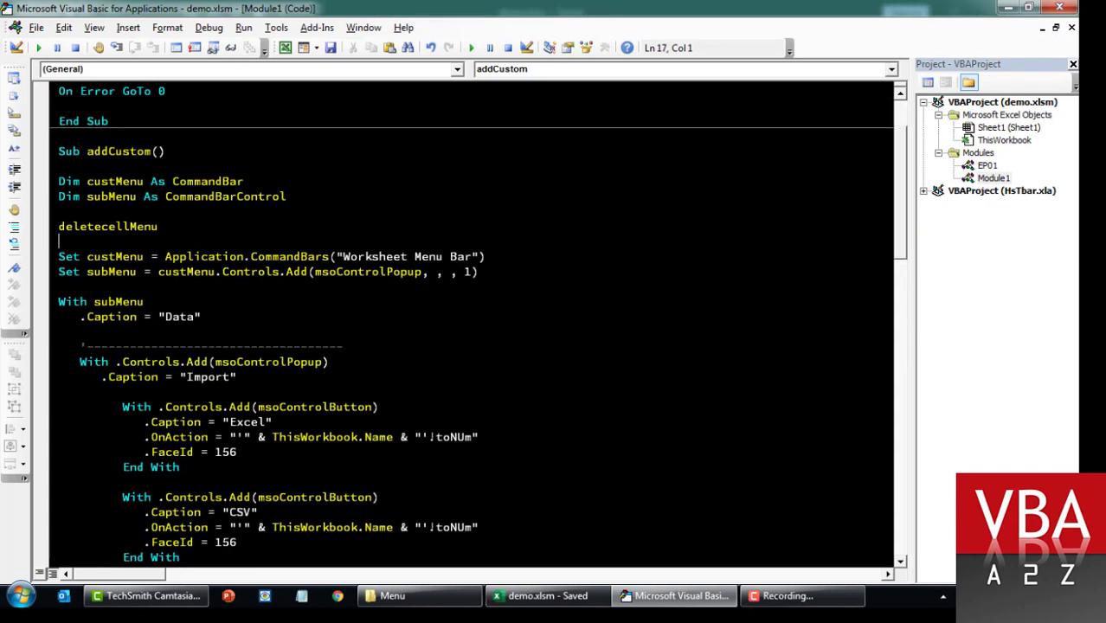
{"action": "scroll", "coordinate": [472, 324], "scroll_direction": "up", "scroll_amount": 2}
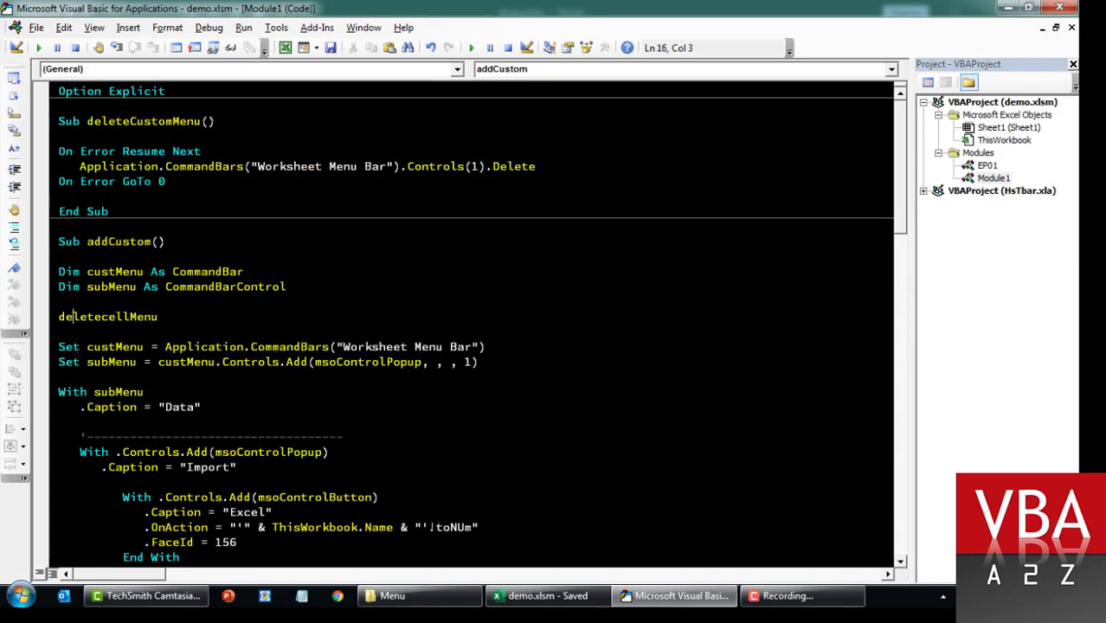
Fix the addCustom call from deletecellMenu to deleteCustomMenu
{"action": "double_click", "coordinate": [111, 121]}
{"action": "key", "text": "ctrl+c"}
{"action": "double_click", "coordinate": [107, 316]}
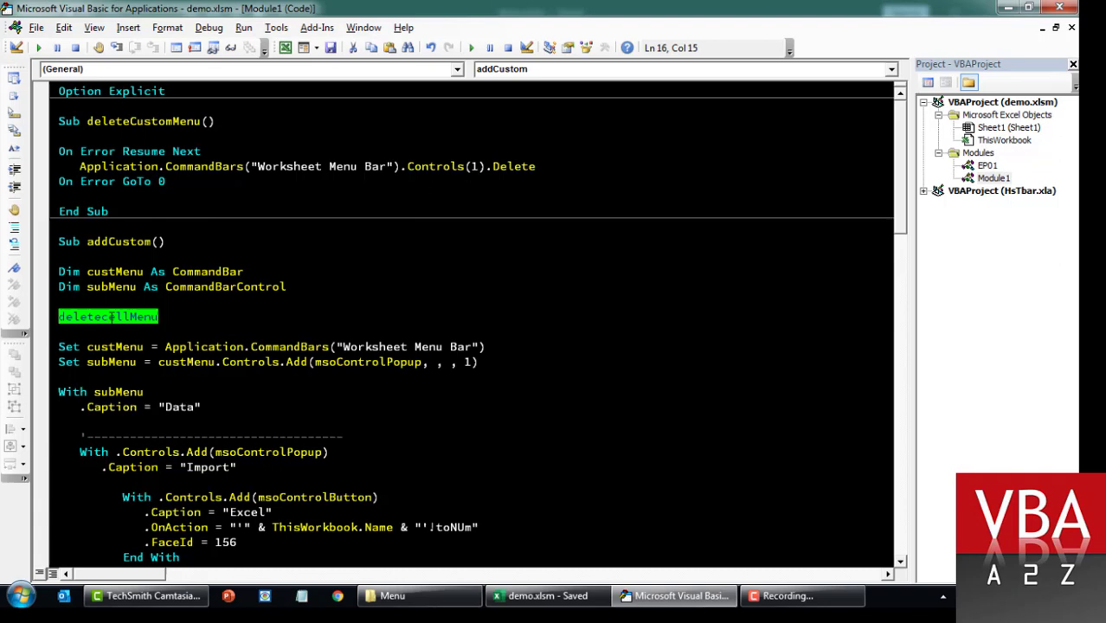
{"action": "key", "text": "ctrl+v"}
{"action": "scroll", "coordinate": [472, 324], "scroll_direction": "down", "scroll_amount": 1}
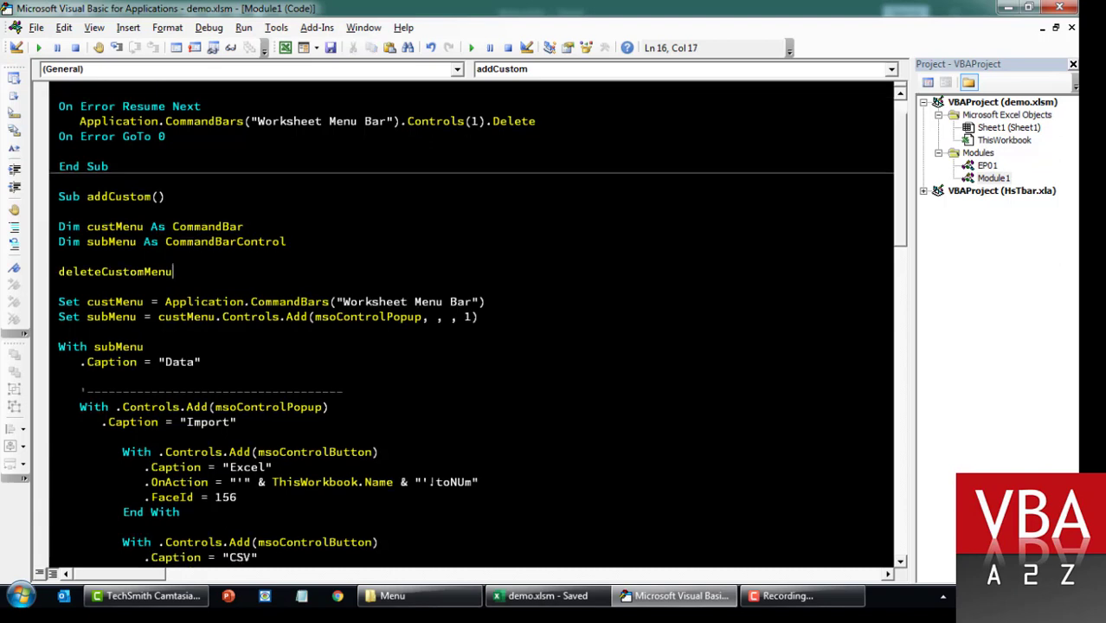
{"action": "scroll", "coordinate": [471, 325], "scroll_direction": "up", "scroll_amount": 1}
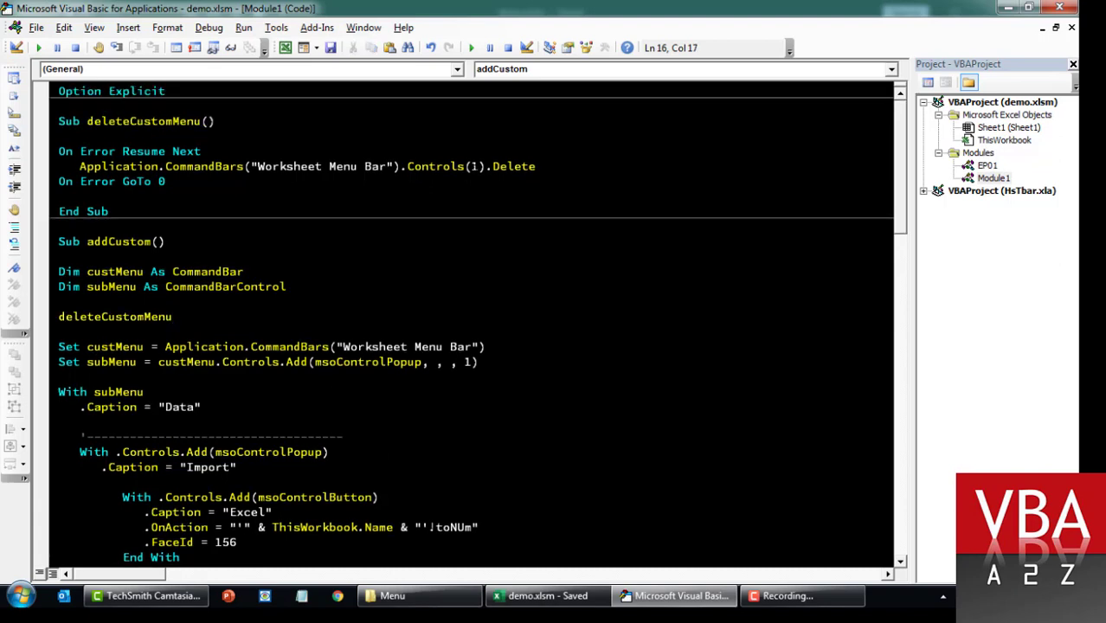
Put a quoted control name back in place of the index in the delete line
{"action": "double_click", "coordinate": [474, 166]}
{"action": "type", "text": "\"\""}
{"action": "key", "text": "Left"}
{"action": "type", "text": "Date"}
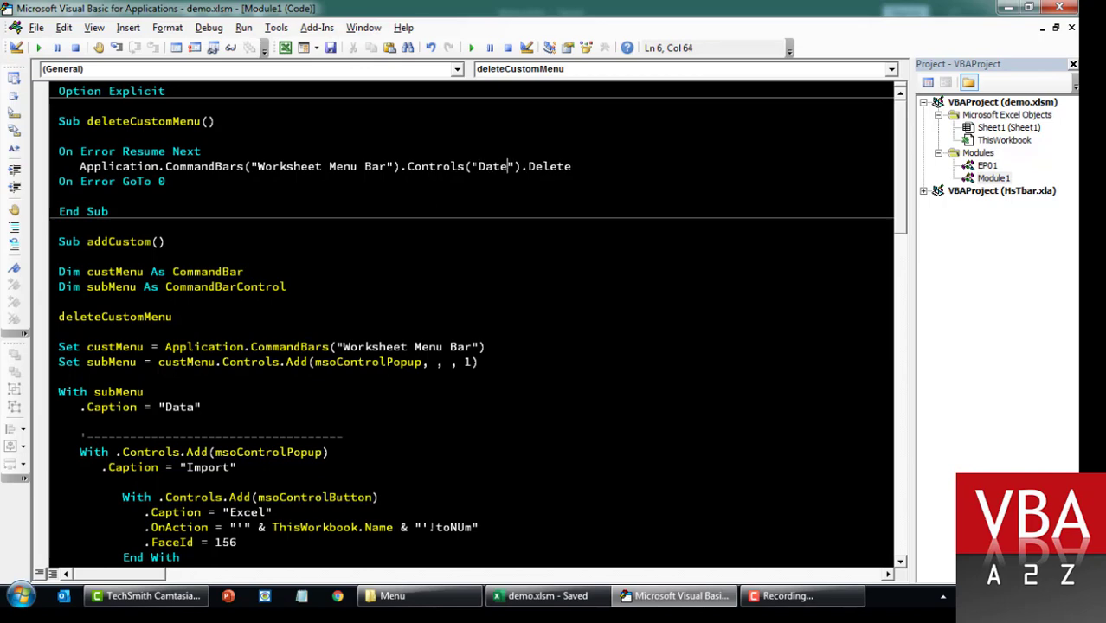
{"action": "type", "text": "a"}
Run addCustom and confirm Excel shows one Data menu with Import, Export, Help and About
{"action": "left_click", "coordinate": [59, 376]}
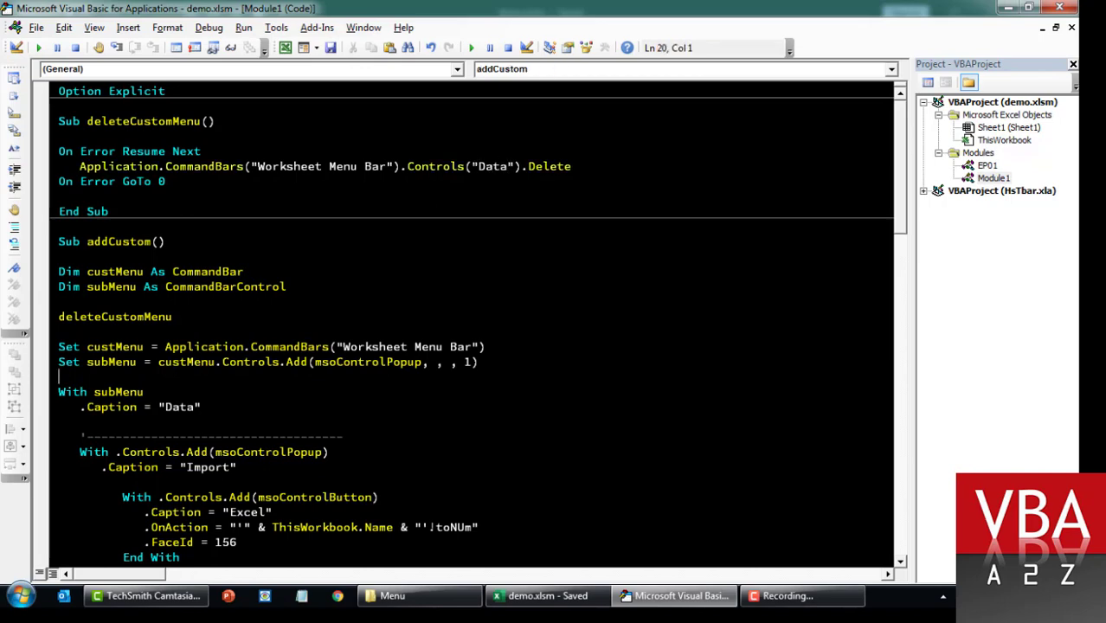
{"action": "key", "text": "alt+F11"}
{"action": "left_click", "coordinate": [498, 40]}
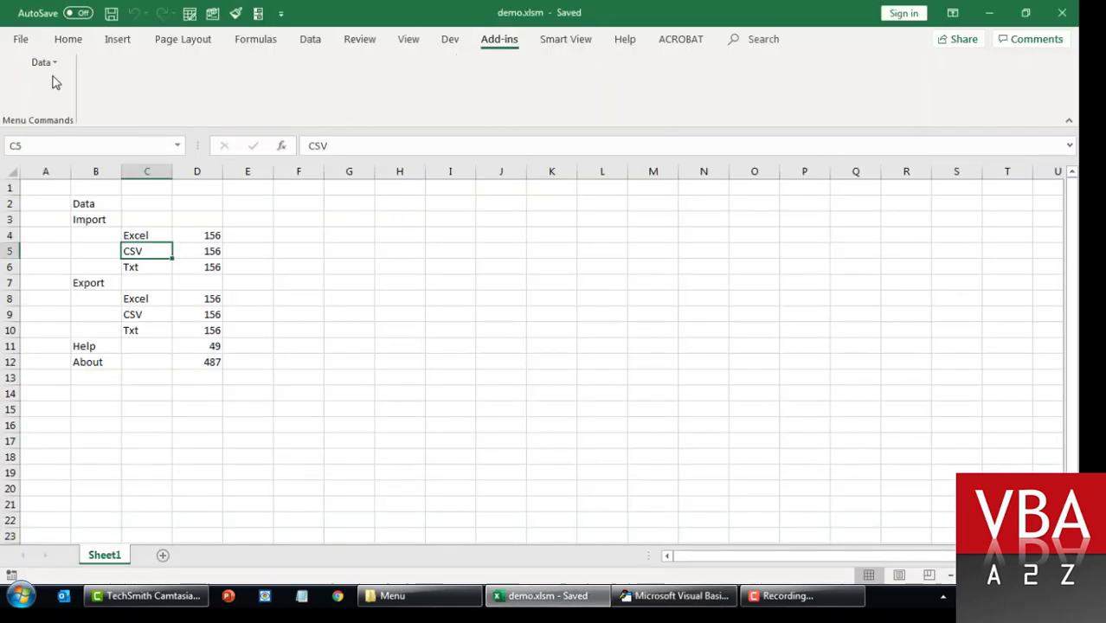
{"action": "left_click", "coordinate": [43, 63]}
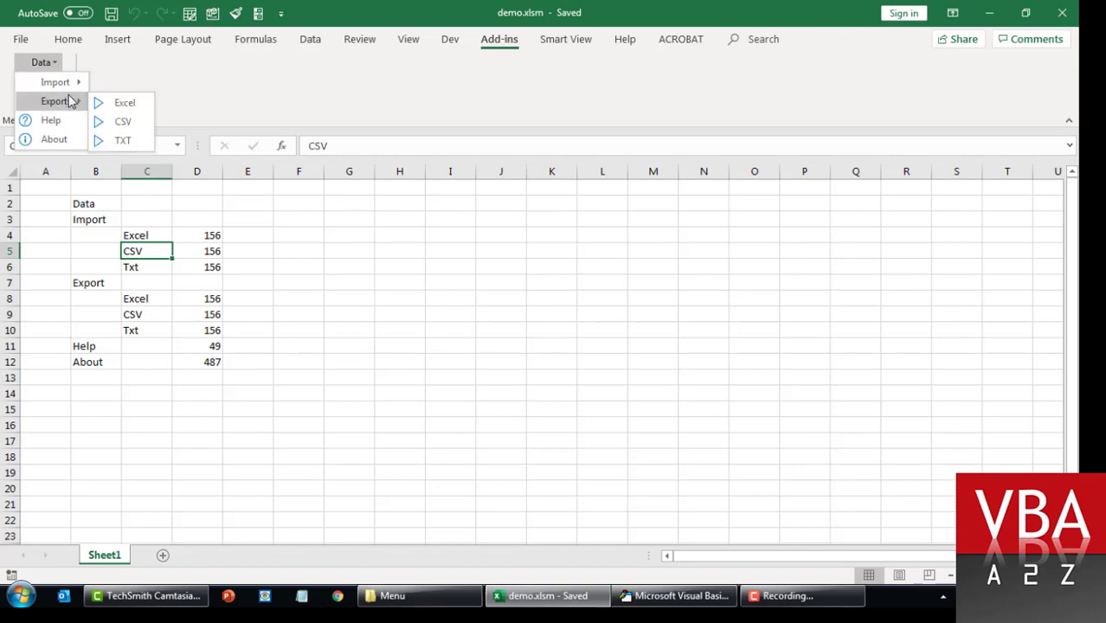
{"action": "key", "text": "alt+Tab"}
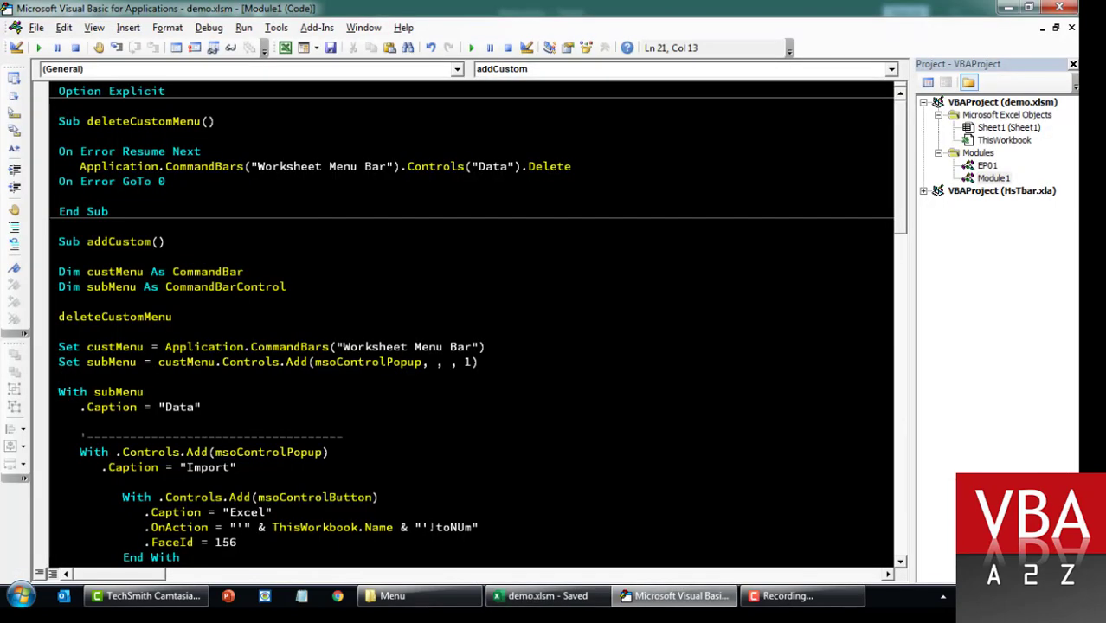
{"action": "scroll", "coordinate": [476, 325], "scroll_direction": "down", "scroll_amount": 4}
{"action": "scroll", "coordinate": [477, 325], "scroll_direction": "down", "scroll_amount": 8}
{"action": "scroll", "coordinate": [477, 325], "scroll_direction": "up", "scroll_amount": 12}
{"action": "double_click", "coordinate": [125, 242]}
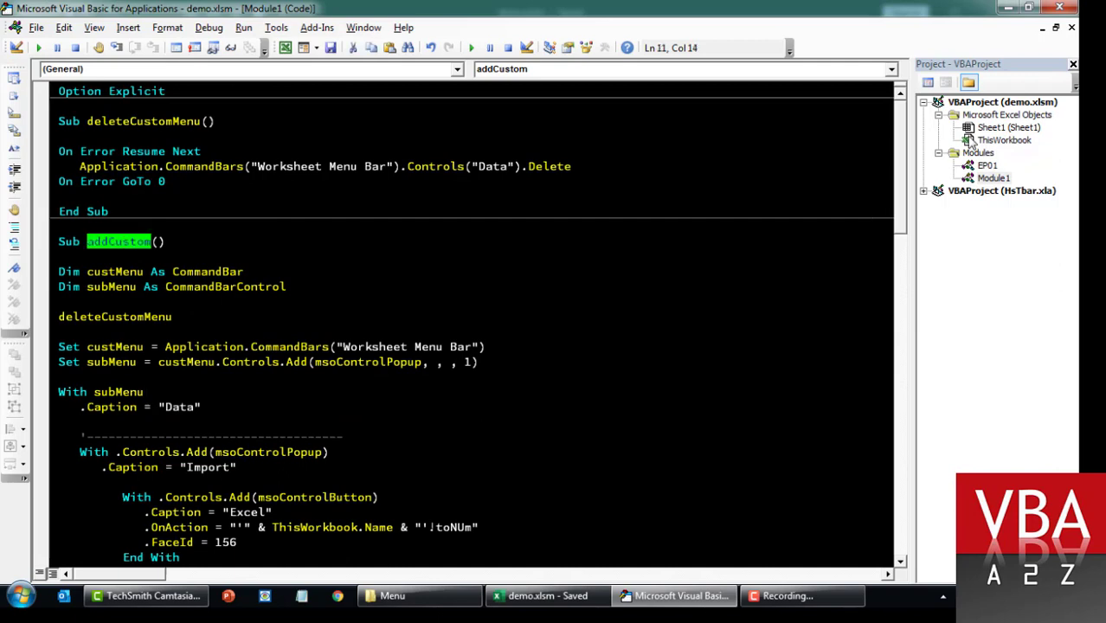
Create a Workbook_Open procedure in ThisWorkbook containing the call addCustom
{"action": "double_click", "coordinate": [991, 141]}
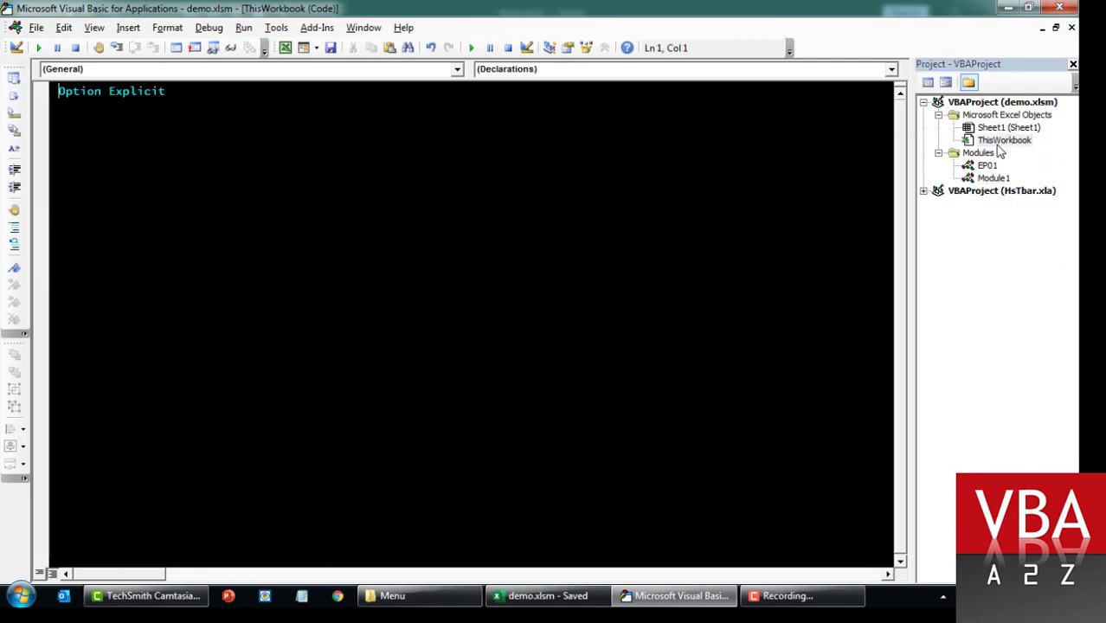
{"action": "left_click", "coordinate": [439, 69]}
{"action": "left_click", "coordinate": [402, 99]}
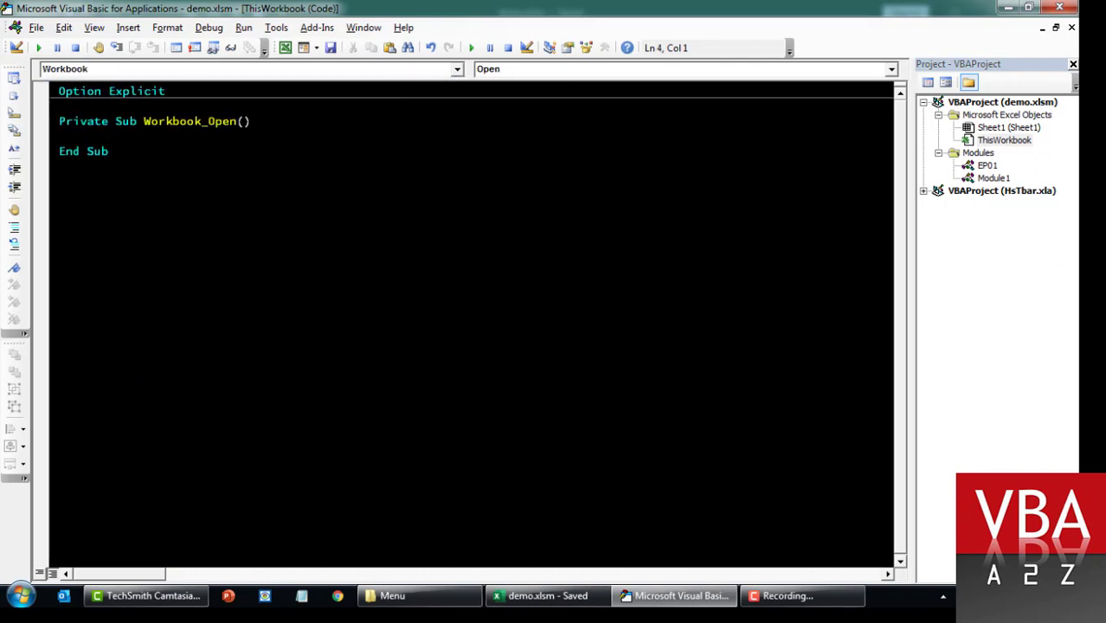
{"action": "type", "text": "addCustom"}
{"action": "key", "text": "ctrl+End"}
{"action": "key", "text": "Up"}
{"action": "key", "text": "Up"}
{"action": "key", "text": "End"}
{"action": "key", "text": "shift+Home"}
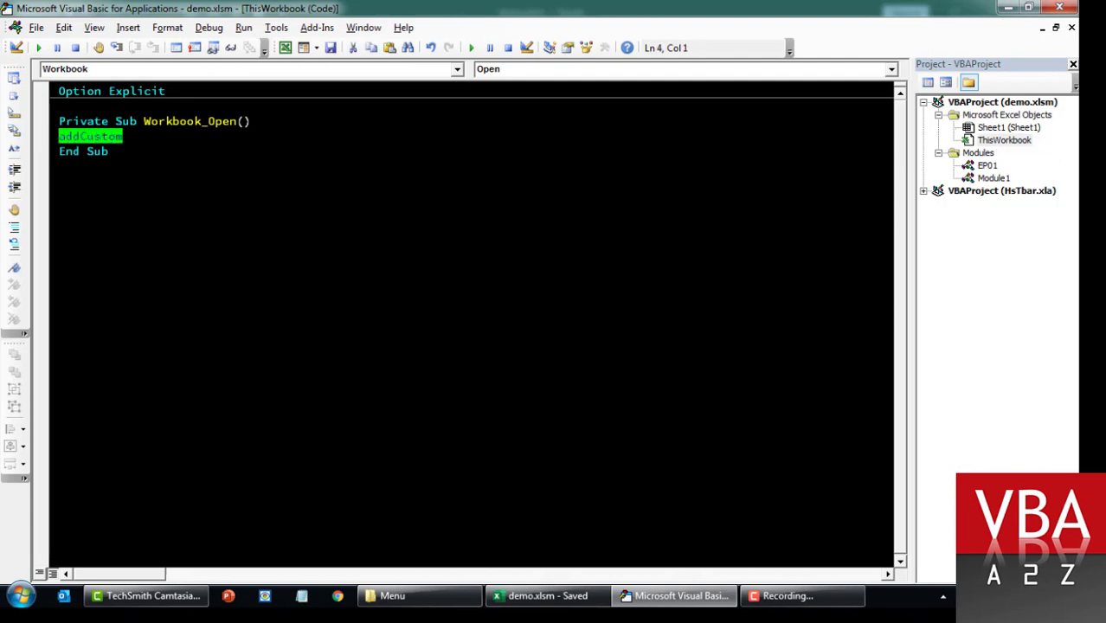
{"action": "double_click", "coordinate": [537, 7]}
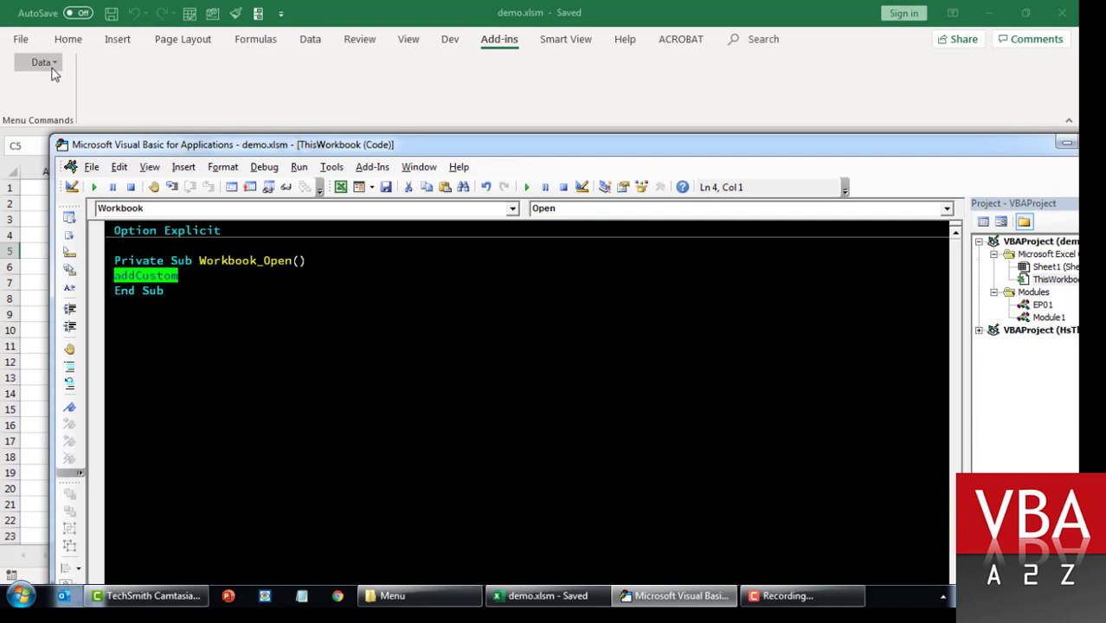
Rename Module1 to EP02 in the Properties window, then close that pane
{"action": "double_click", "coordinate": [871, 145]}
{"action": "double_click", "coordinate": [996, 179]}
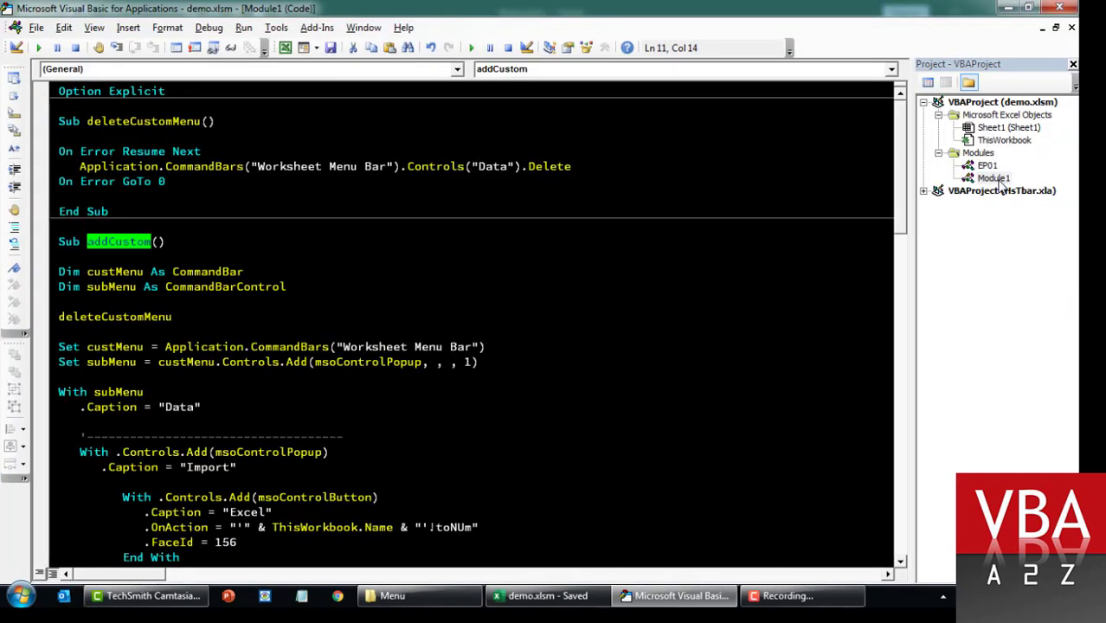
{"action": "key", "text": "F4"}
{"action": "type", "text": "EP02"}
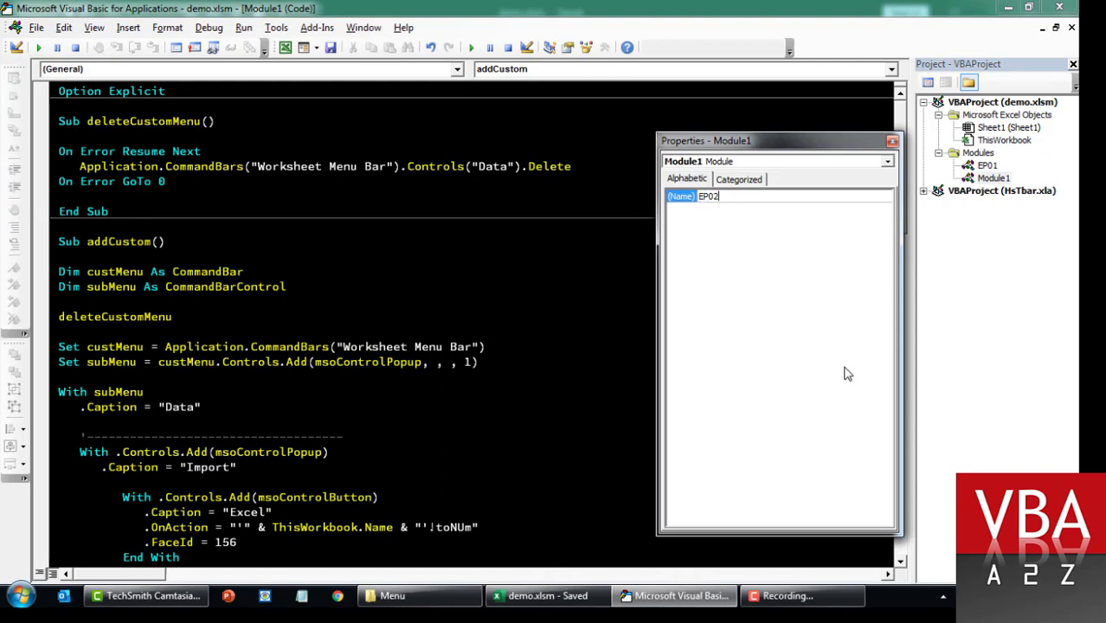
{"action": "key", "text": "Return"}
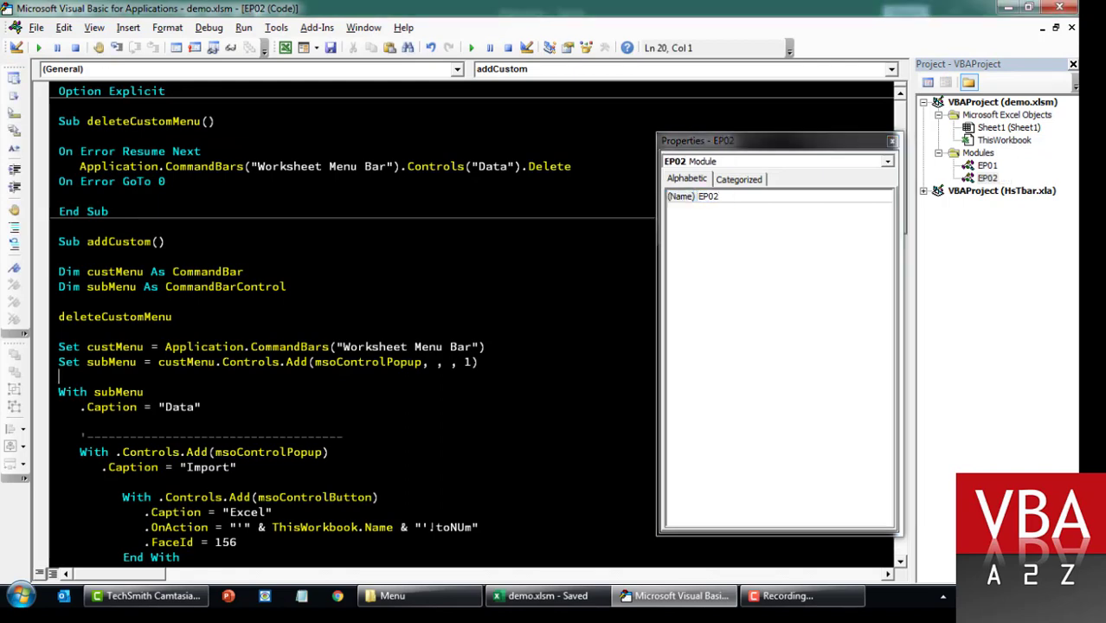
{"action": "left_click", "coordinate": [894, 141]}
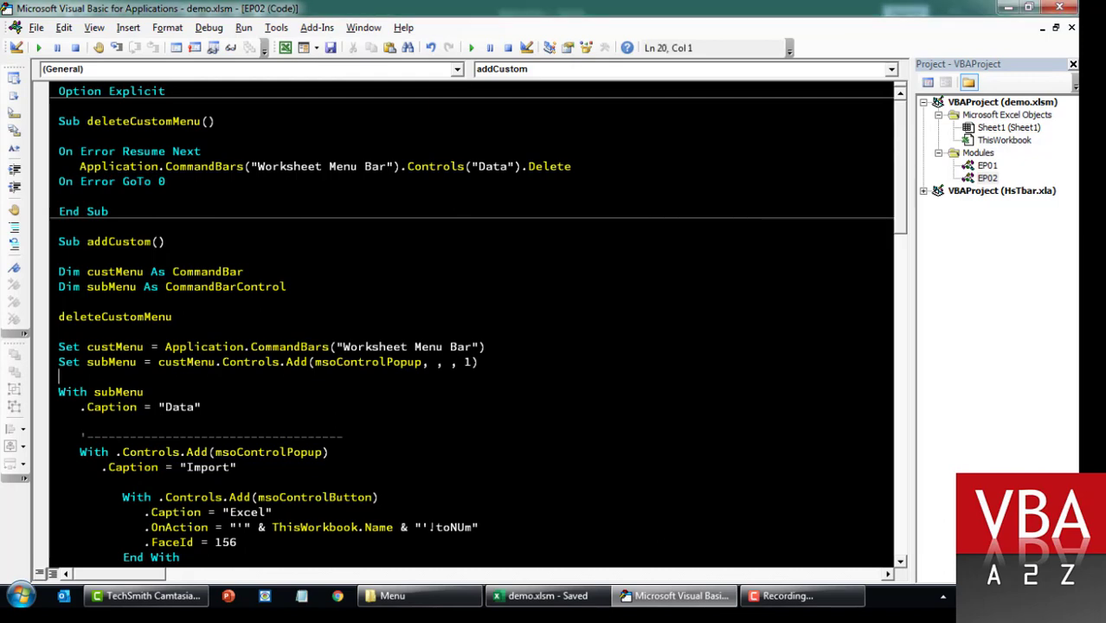
{"action": "left_click", "coordinate": [59, 227]}
Add an & accelerator prefix to the Import menu caption
{"action": "scroll", "coordinate": [476, 329], "scroll_direction": "down", "scroll_amount": 8}
{"action": "scroll", "coordinate": [476, 329], "scroll_direction": "down", "scroll_amount": 2}
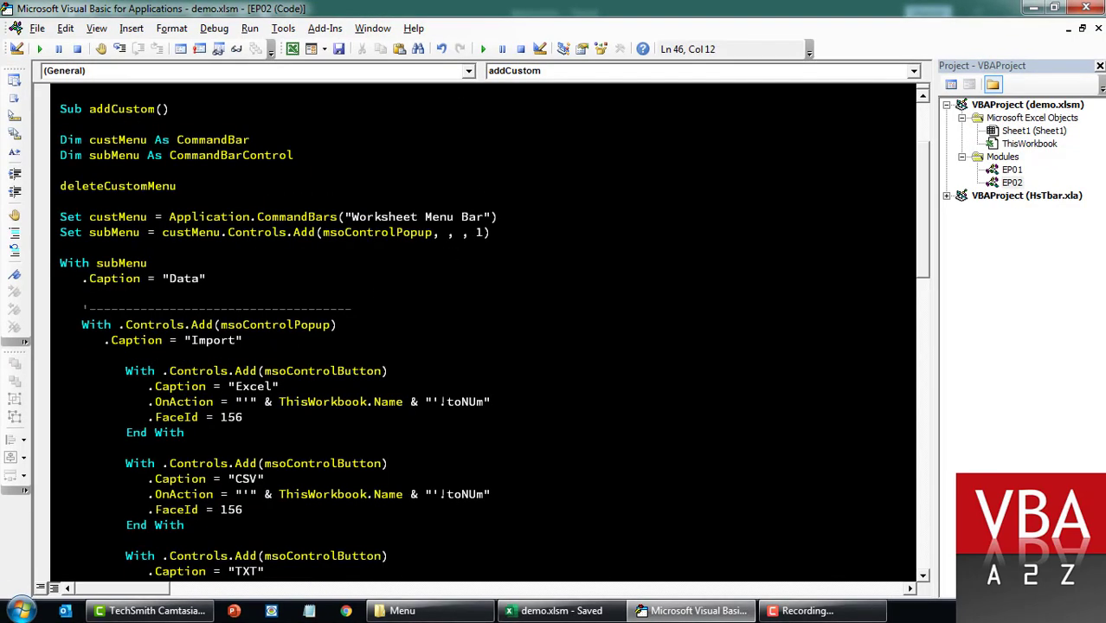
{"action": "scroll", "coordinate": [484, 328], "scroll_direction": "up", "scroll_amount": 3}
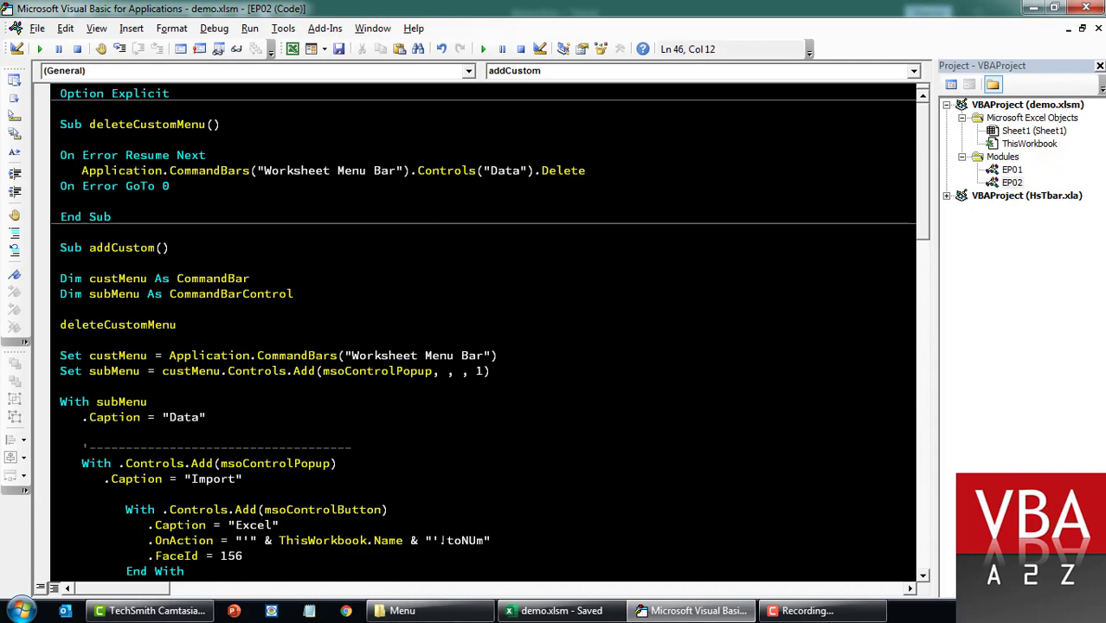
{"action": "scroll", "coordinate": [485, 329], "scroll_direction": "down", "scroll_amount": 4}
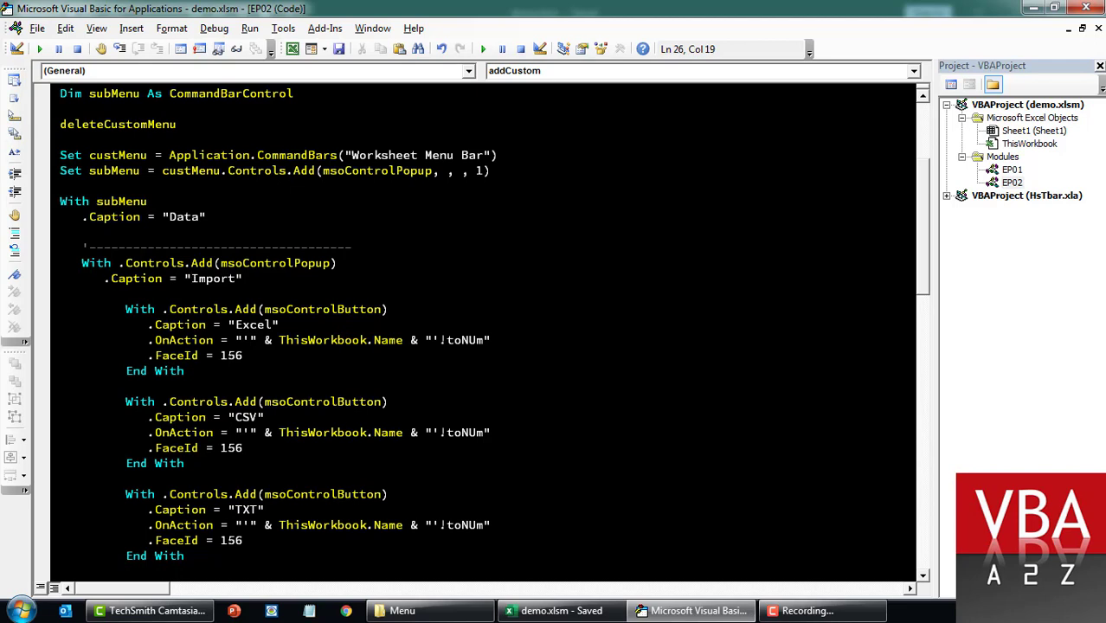
{"action": "type", "text": "&"}
{"action": "key", "text": "shift+Left"}
{"action": "key", "text": "ctrl+c"}
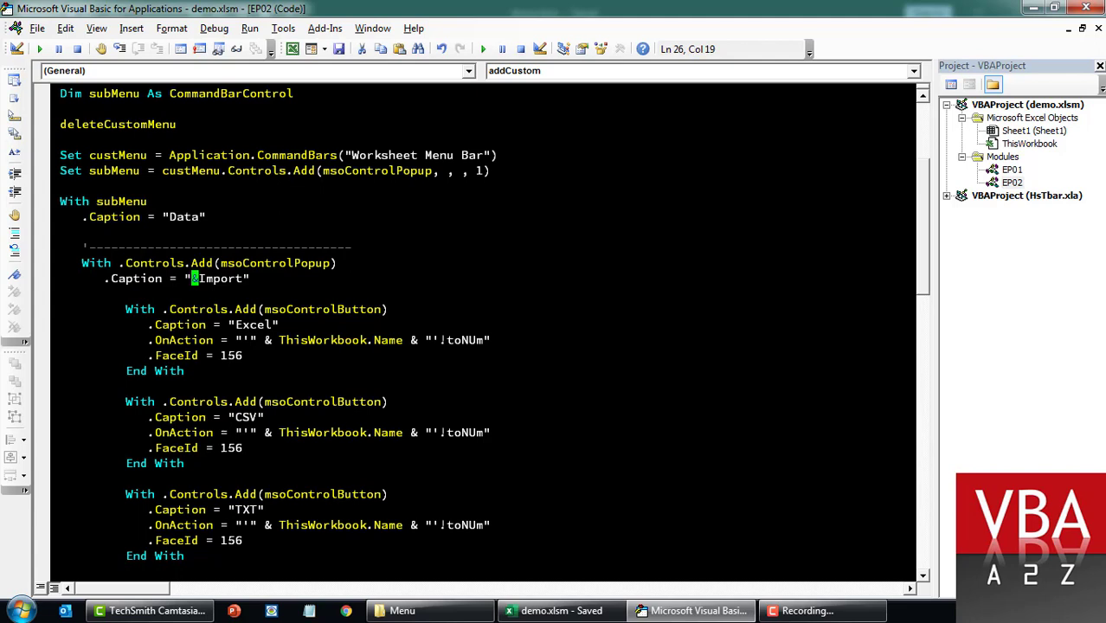
Prefix the Excel and CSV captions with & as well
{"action": "scroll", "coordinate": [480, 329], "scroll_direction": "down", "scroll_amount": 3}
{"action": "left_click", "coordinate": [234, 171]}
{"action": "key", "text": "ctrl+v"}
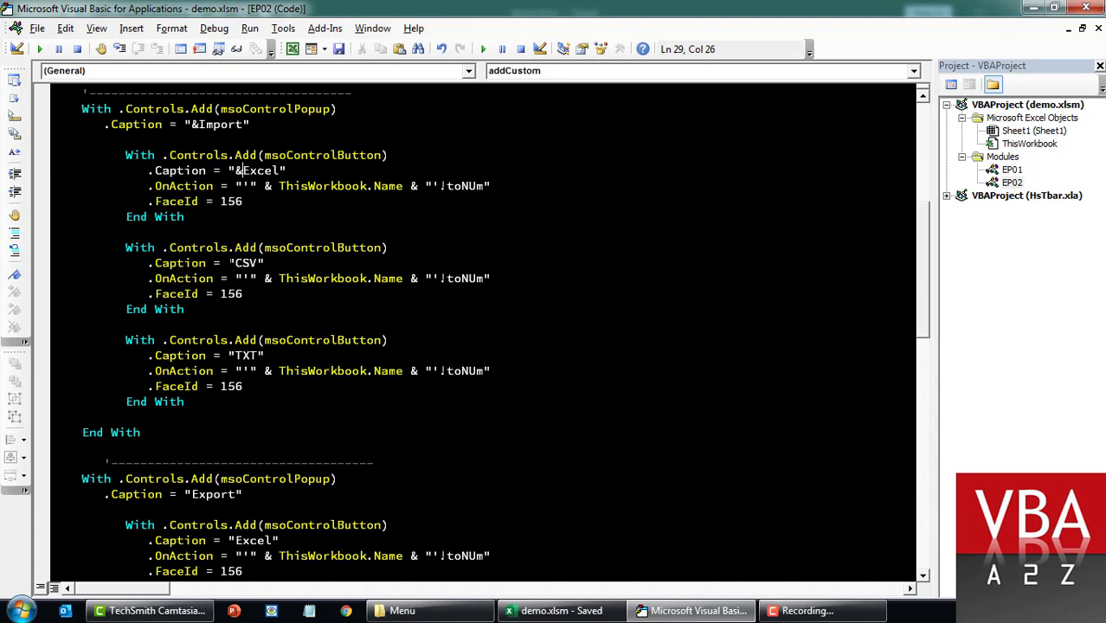
{"action": "left_click", "coordinate": [234, 263]}
{"action": "key", "text": "ctrl+v"}
{"action": "key", "text": "ctrl+v"}
{"action": "scroll", "coordinate": [485, 329], "scroll_direction": "up", "scroll_amount": 6}
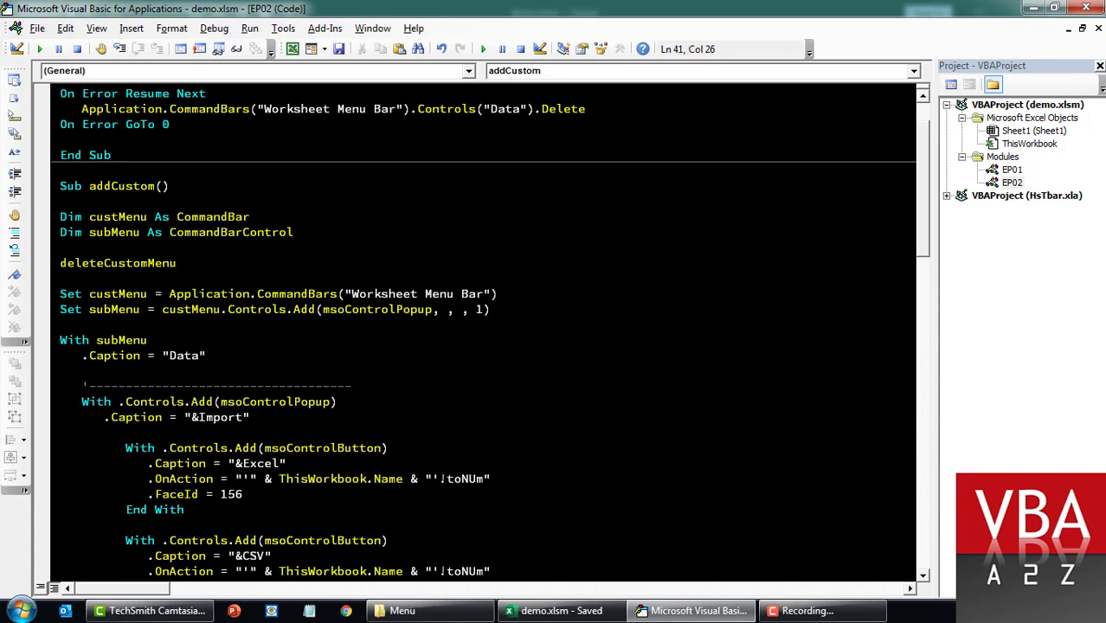
{"action": "left_click", "coordinate": [336, 399]}
Run addCustom, then open Add-ins > Data > Import in Excel with the Alt, X, Y, I access keys
{"action": "key", "text": "alt+F11"}
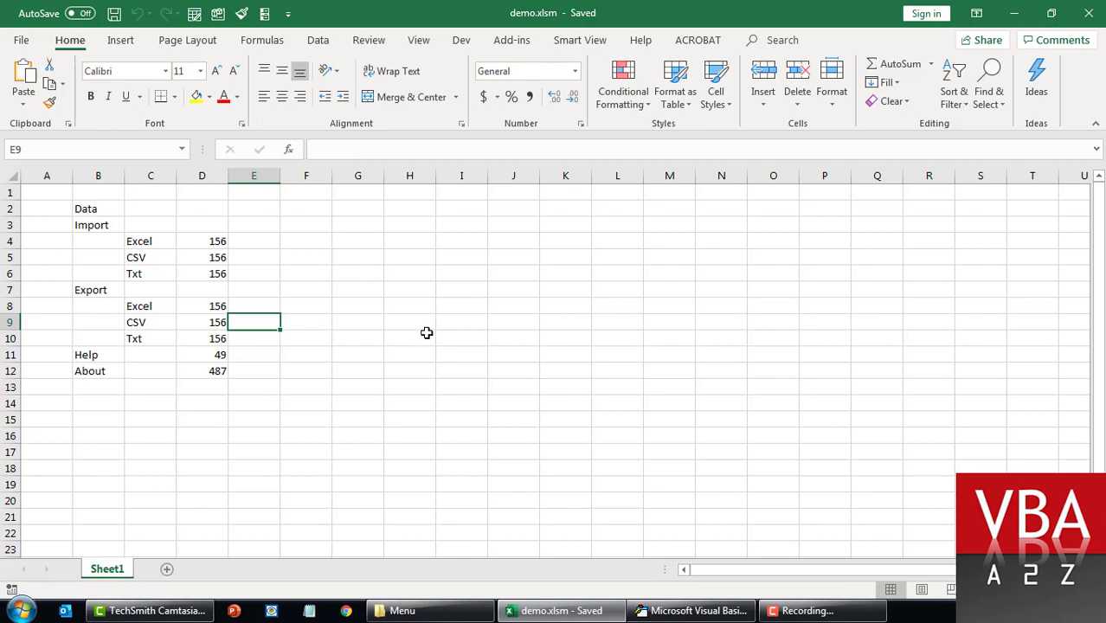
{"action": "key", "text": "alt"}
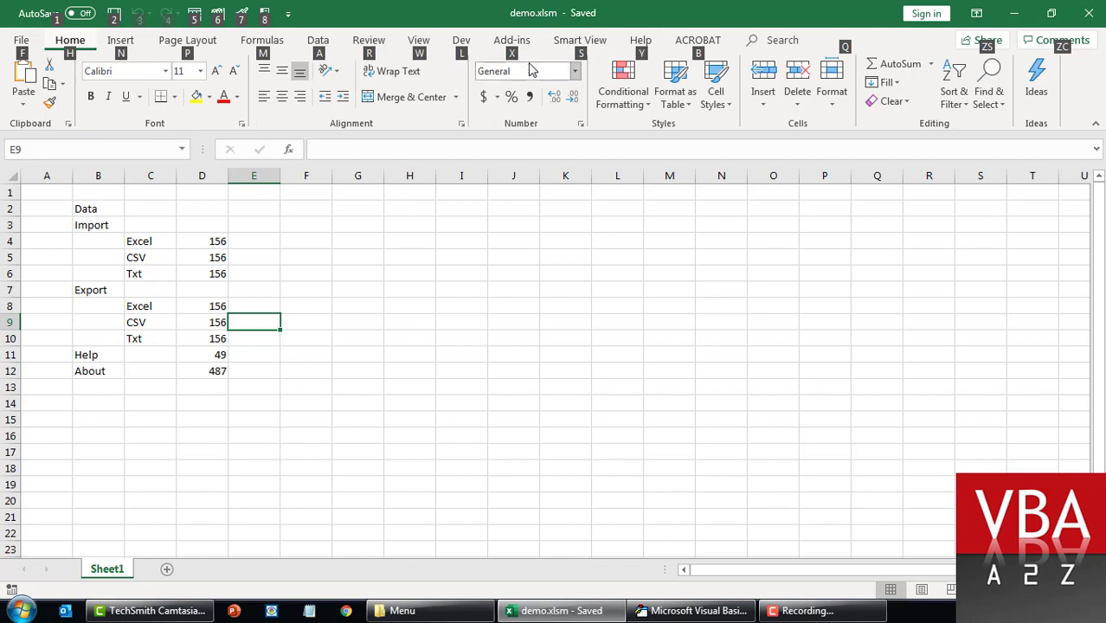
{"action": "key", "text": "x"}
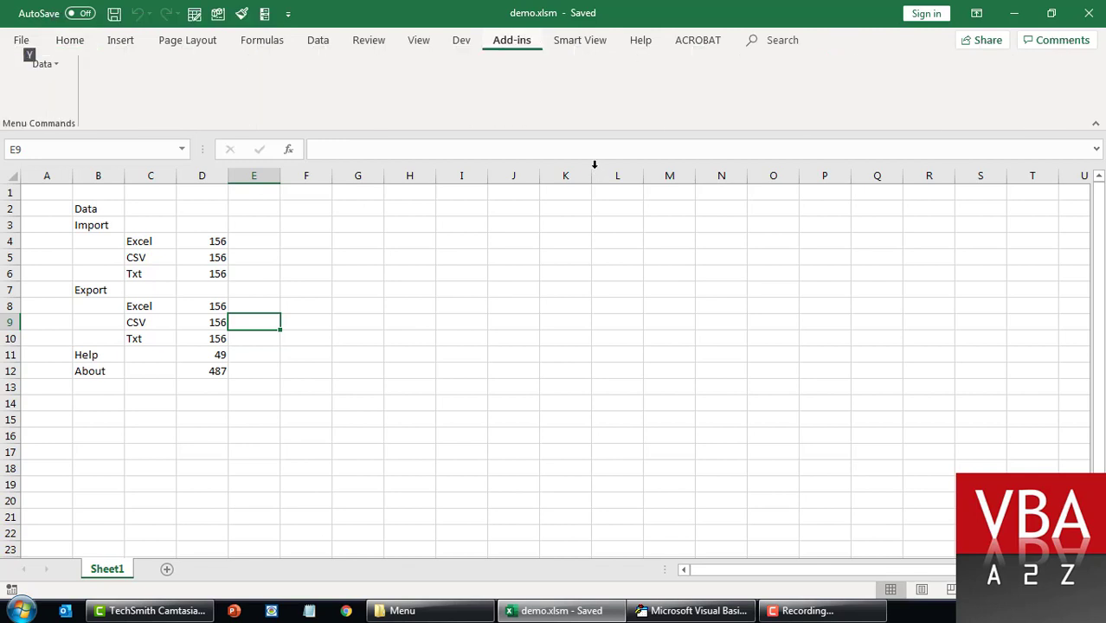
{"action": "key", "text": "y"}
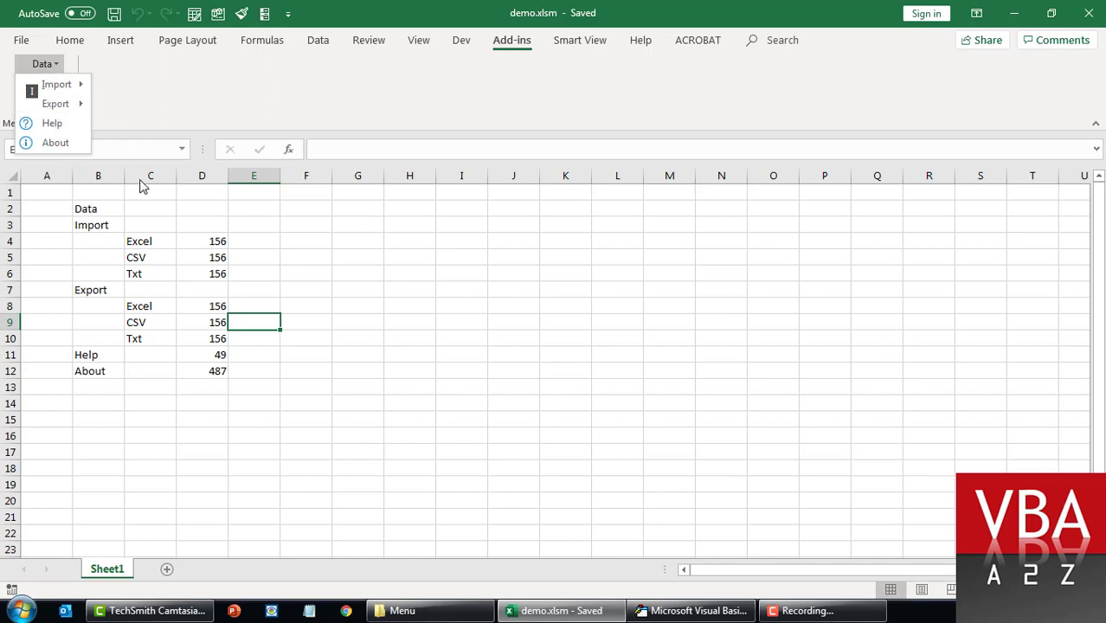
{"action": "key", "text": "i"}
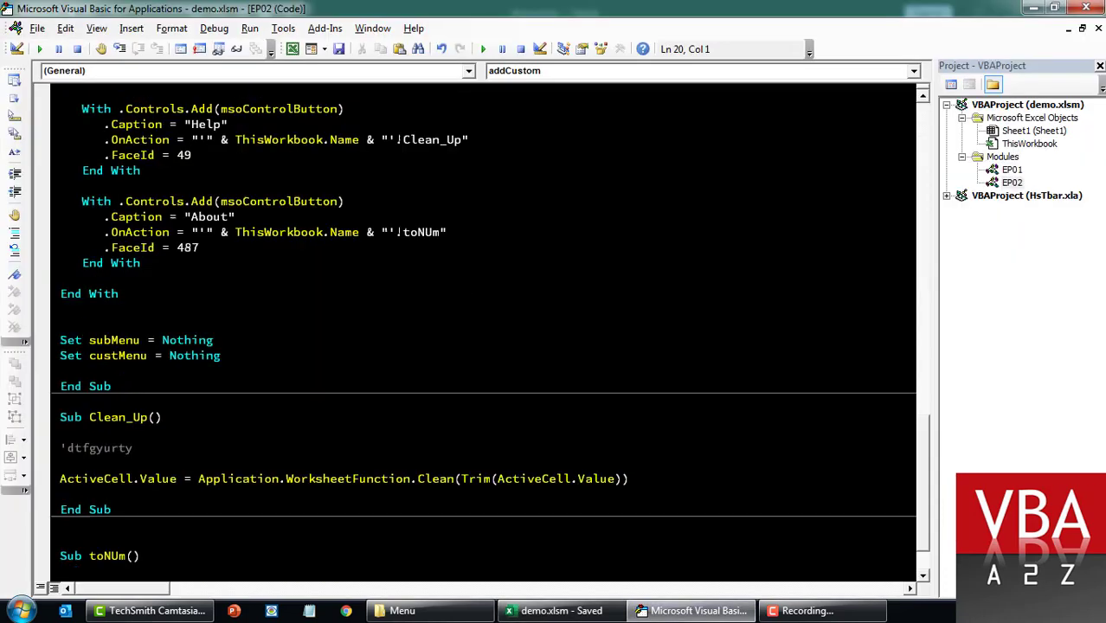
Replace toNUm with importfromExcel in the &Excel import OnAction string
{"action": "scroll", "coordinate": [485, 328], "scroll_direction": "up", "scroll_amount": 7}
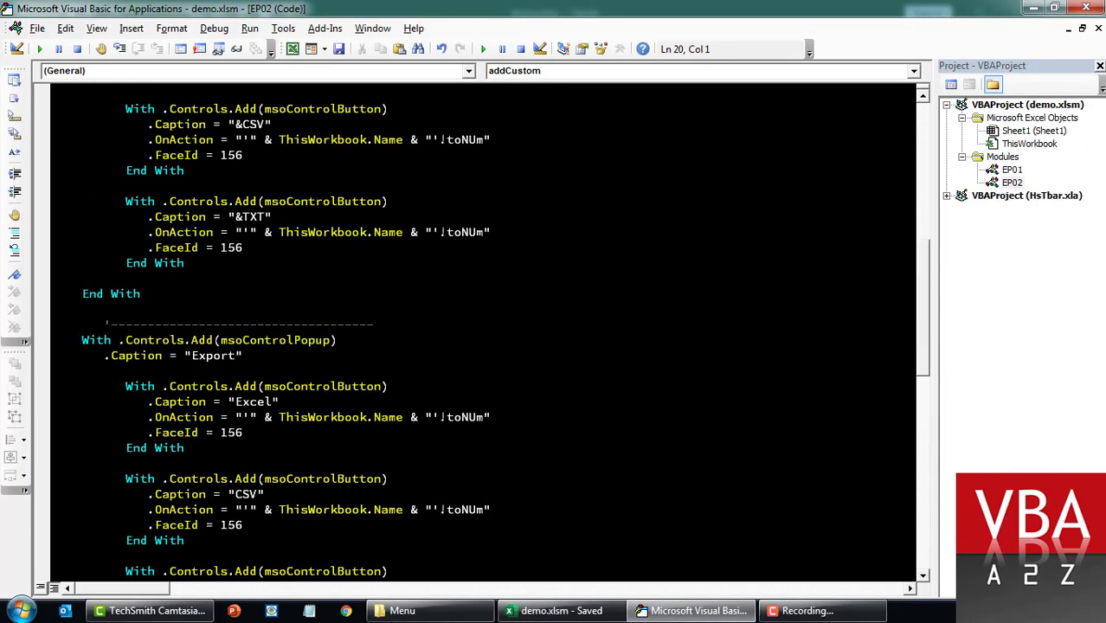
{"action": "double_click", "coordinate": [479, 233]}
{"action": "scroll", "coordinate": [479, 235], "scroll_direction": "up", "scroll_amount": 8}
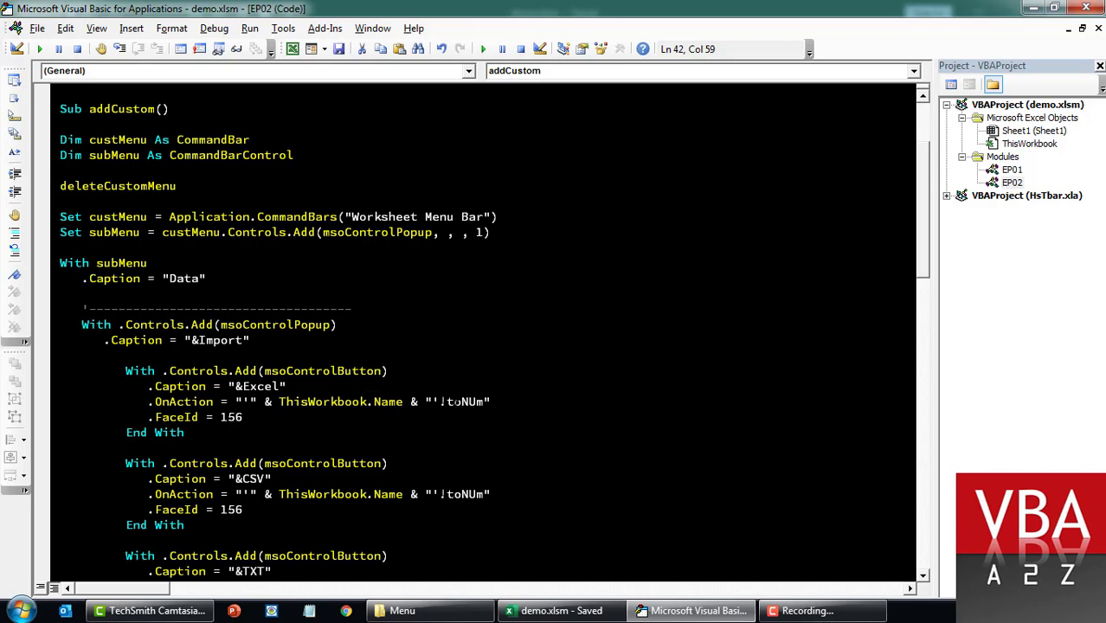
{"action": "double_click", "coordinate": [455, 402]}
{"action": "scroll", "coordinate": [455, 401], "scroll_direction": "down", "scroll_amount": 3}
{"action": "type", "text": "ma"}
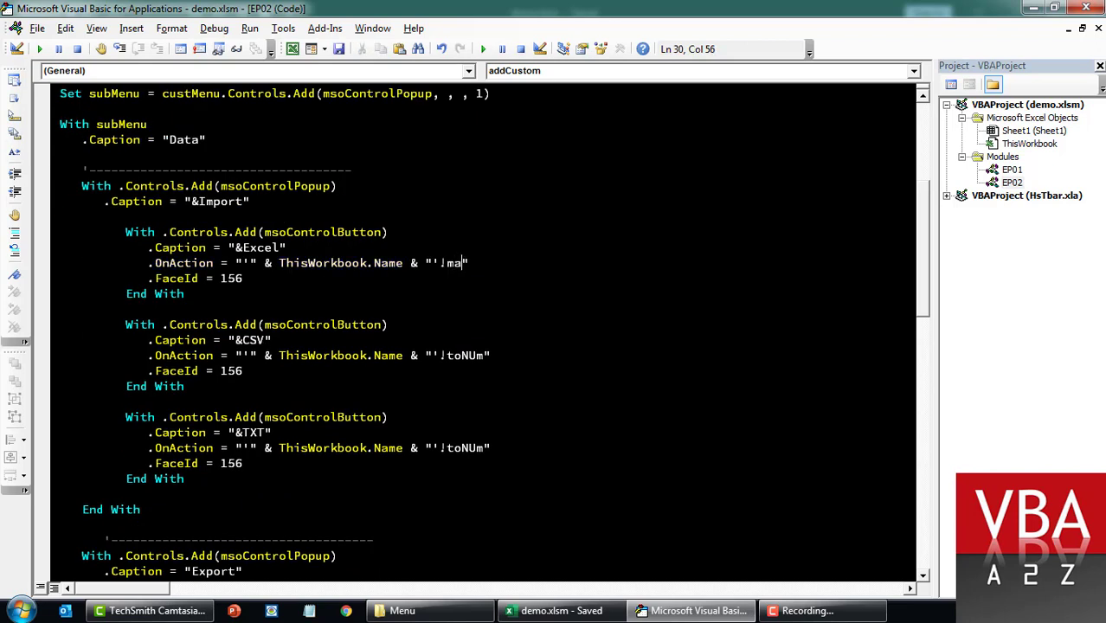
{"action": "type", "text": "cro"}
{"action": "key", "text": "ctrl+shift+Left"}
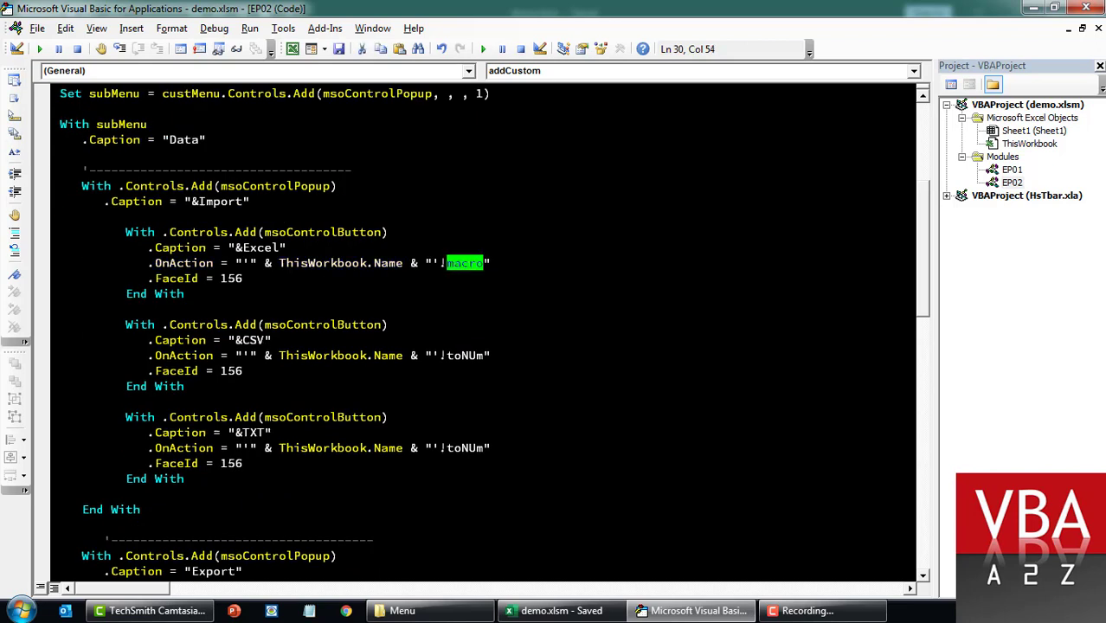
{"action": "type", "text": "imp"}
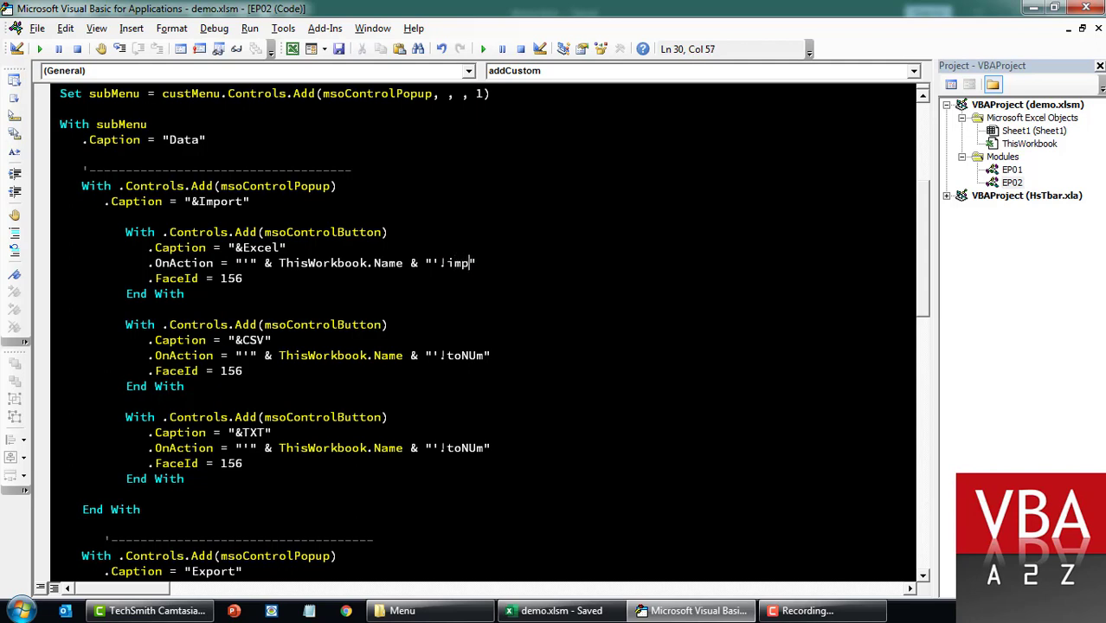
{"action": "type", "text": "ortfromExcel"}
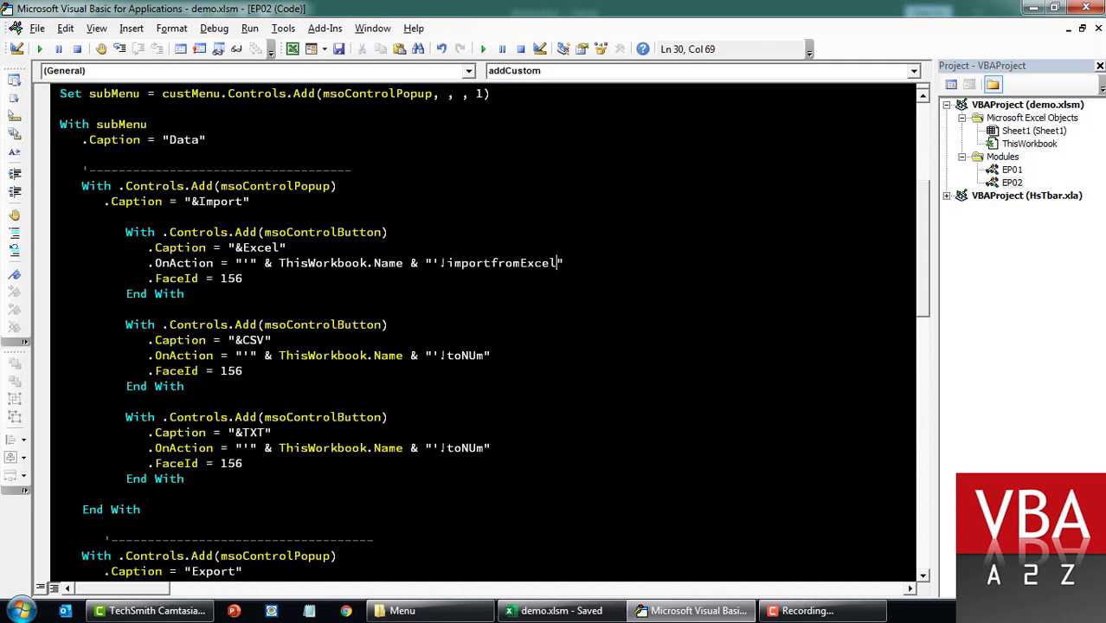
{"action": "key", "text": "ctrl+shift+Left"}
Go through the toNUm macro names on the remaining Import and Export lines
{"action": "double_click", "coordinate": [464, 355]}
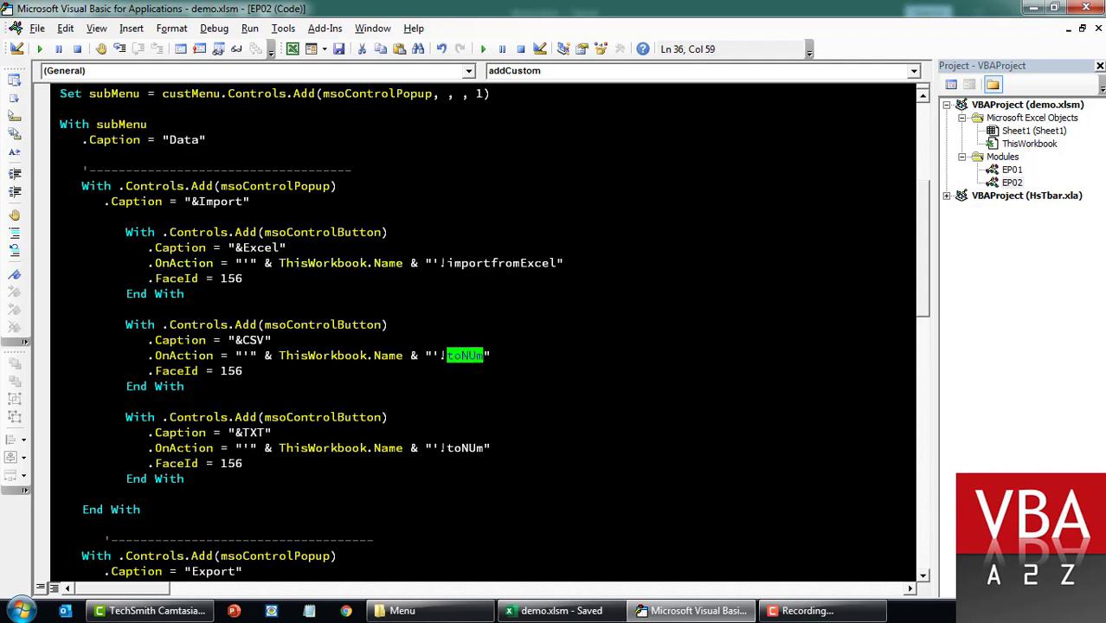
{"action": "double_click", "coordinate": [464, 447]}
{"action": "scroll", "coordinate": [464, 447], "scroll_direction": "down", "scroll_amount": 6}
{"action": "double_click", "coordinate": [464, 339]}
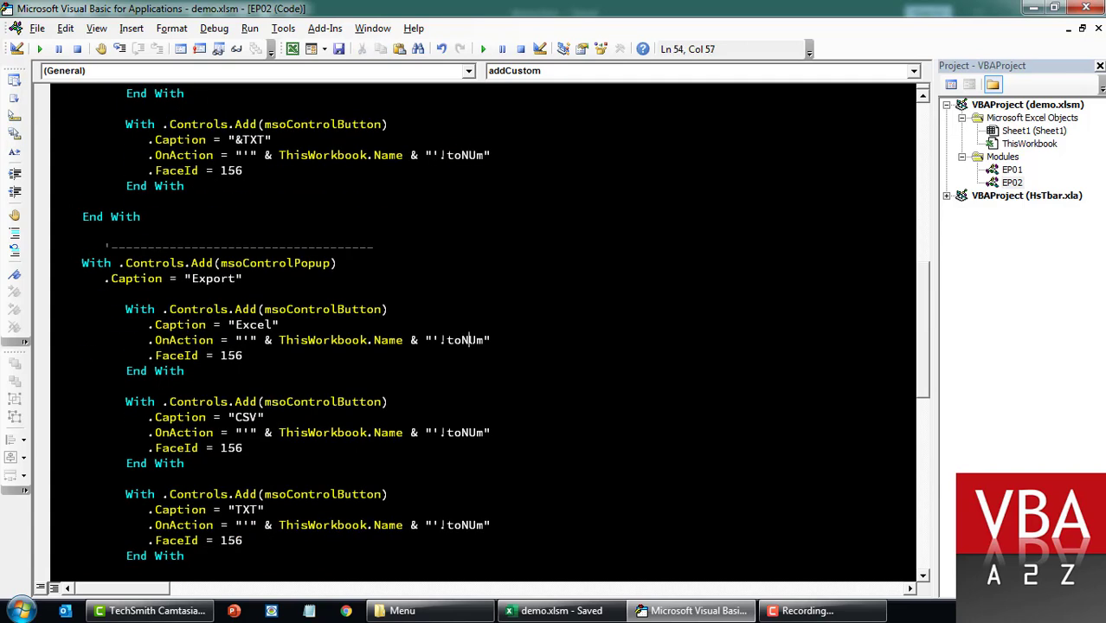
{"action": "left_click", "coordinate": [461, 433]}
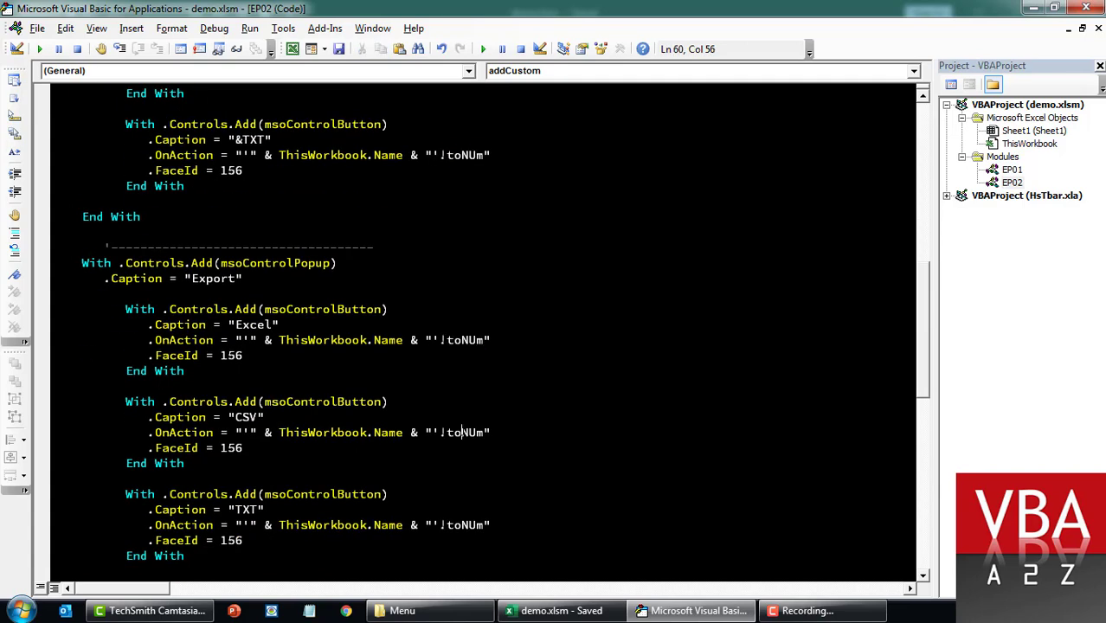
{"action": "double_click", "coordinate": [462, 525]}
{"action": "scroll", "coordinate": [461, 525], "scroll_direction": "down", "scroll_amount": 3}
{"action": "scroll", "coordinate": [461, 524], "scroll_direction": "down", "scroll_amount": 6}
{"action": "scroll", "coordinate": [462, 524], "scroll_direction": "up", "scroll_amount": 12}
{"action": "scroll", "coordinate": [461, 525], "scroll_direction": "up", "scroll_amount": 7}
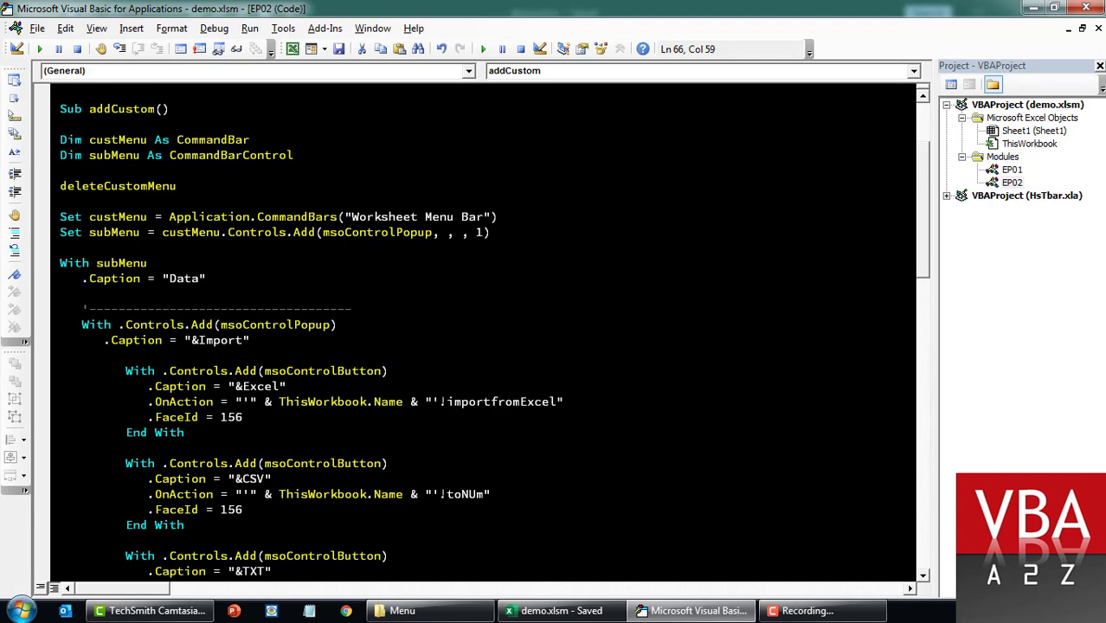
{"action": "scroll", "coordinate": [485, 329], "scroll_direction": "down", "scroll_amount": 3}
Delete the CSV and TXT entries from the Import submenu code as a trial
{"action": "left_click_drag", "start_coordinate": [75, 154], "coordinate": [374, 525]}
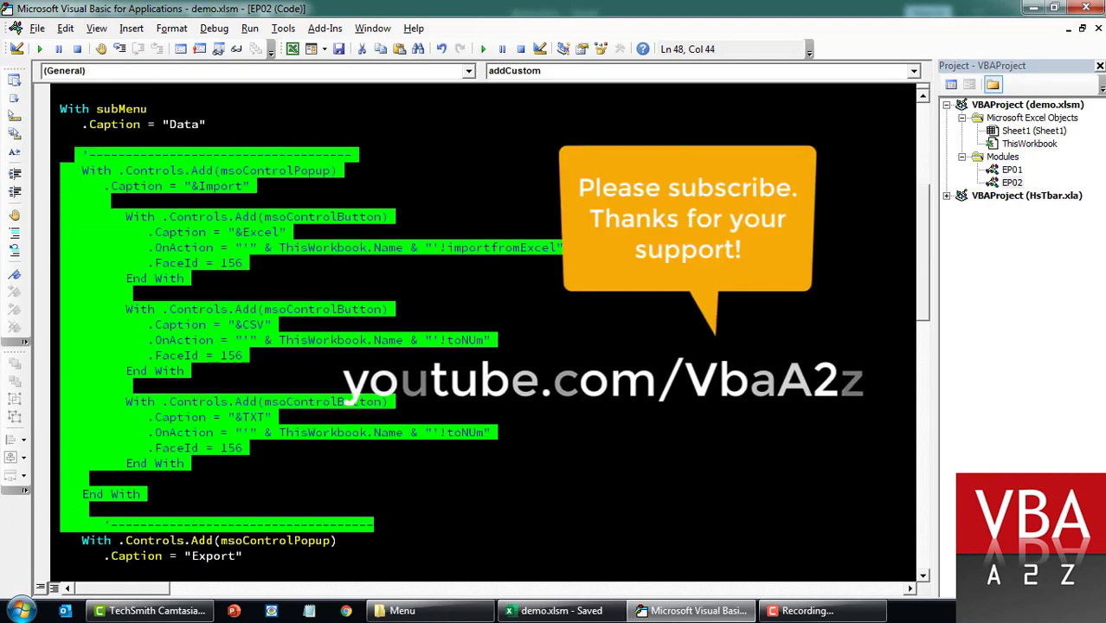
{"action": "key", "text": "Right"}
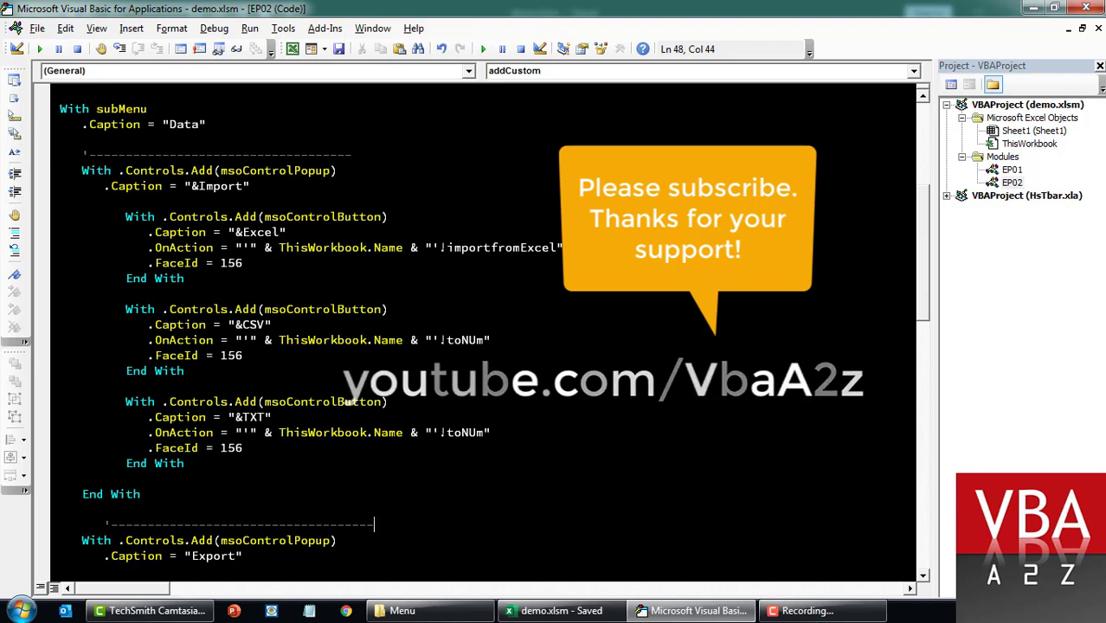
{"action": "left_click_drag", "start_coordinate": [185, 463], "coordinate": [41, 299]}
{"action": "key", "text": "Delete"}
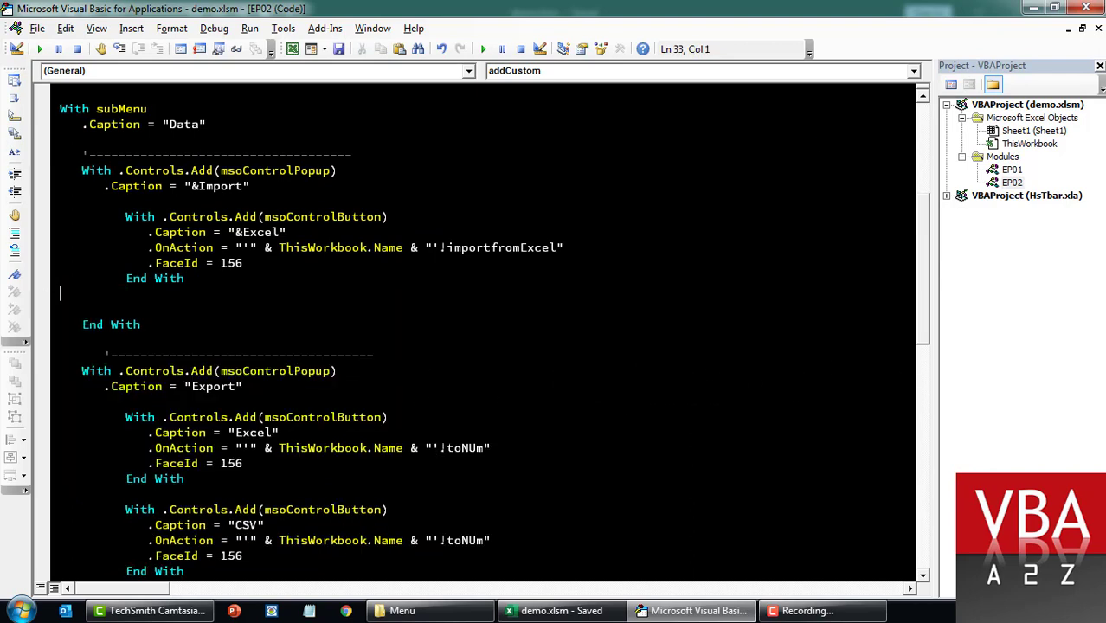
Rerun addCustom and check that Excel's Import submenu now lists only Excel
{"action": "key", "text": "F5"}
{"action": "key", "text": "alt+F11"}
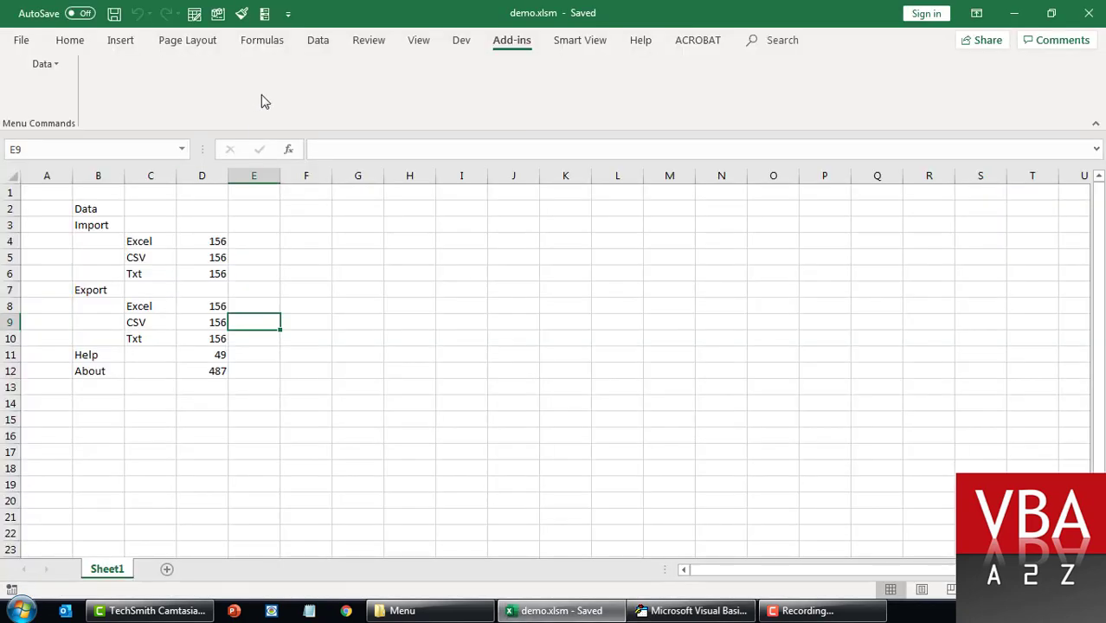
{"action": "left_click", "coordinate": [43, 64]}
{"action": "left_click", "coordinate": [142, 90]}
Restore the deleted CSV and TXT import entries with undo
{"action": "key", "text": "alt+F11"}
{"action": "key", "text": "ctrl+z"}
{"action": "left_click", "coordinate": [417, 343]}
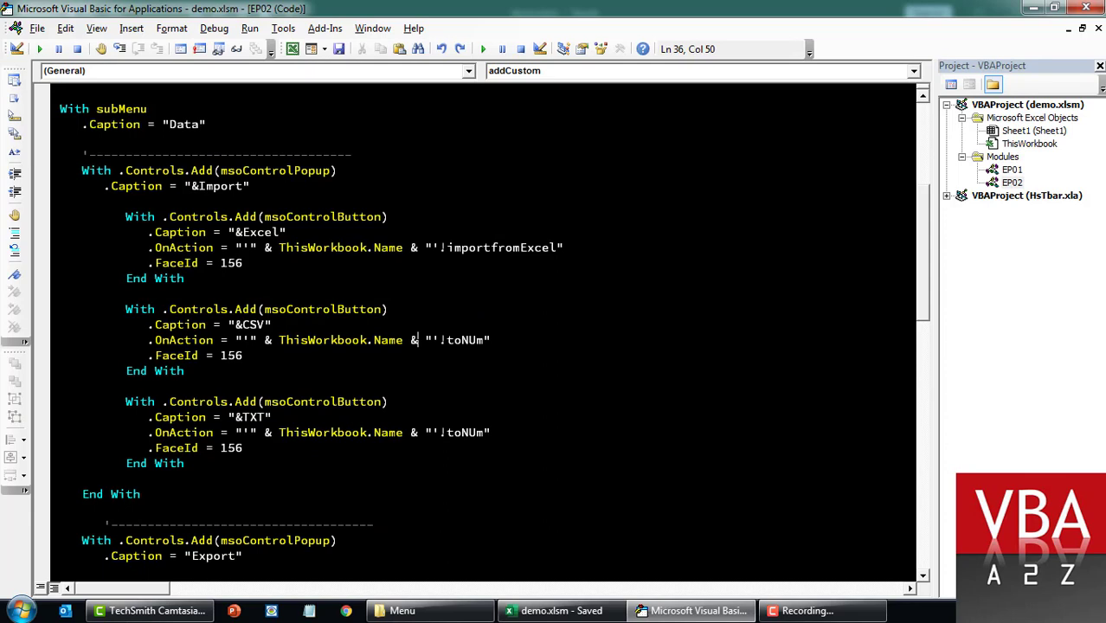
Inspect the Data menu's Export submenu in the workbook, then close the menu
{"action": "key", "text": "alt+F11"}
{"action": "left_click", "coordinate": [48, 66]}
{"action": "mouse_move", "coordinate": [56, 104]}
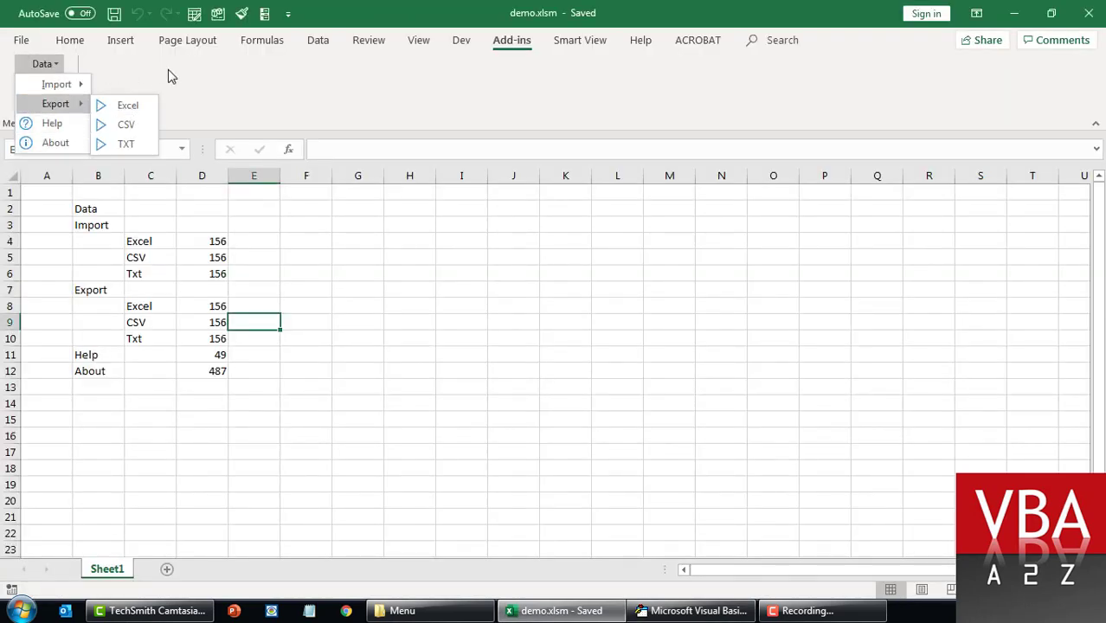
{"action": "left_click", "coordinate": [227, 79]}
{"action": "left_click", "coordinate": [434, 300]}
{"action": "key", "text": "ctrl+Home"}
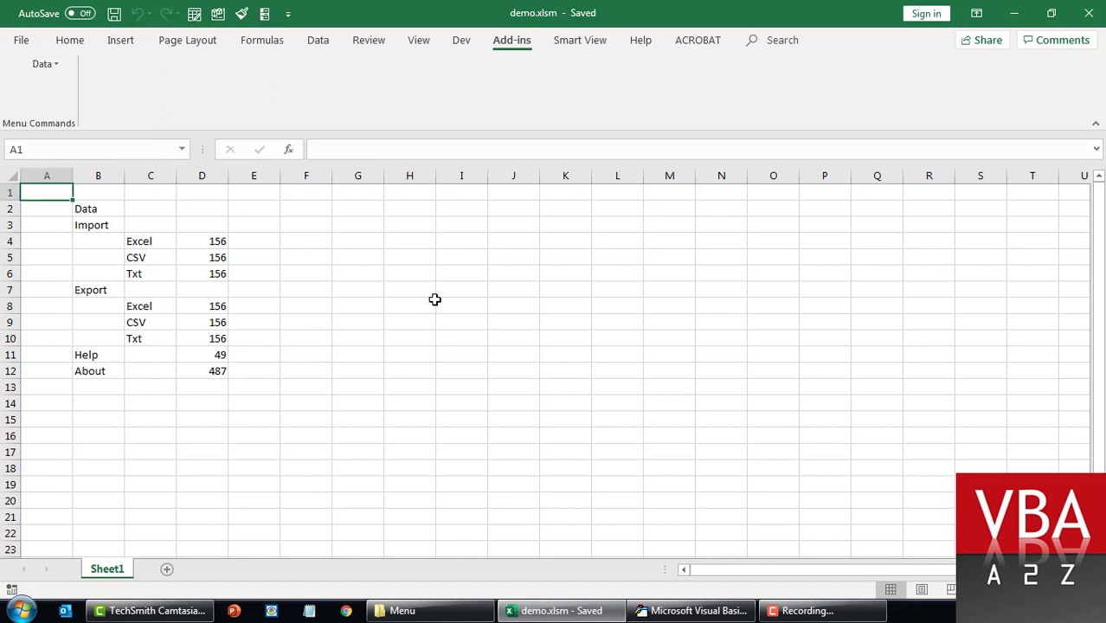